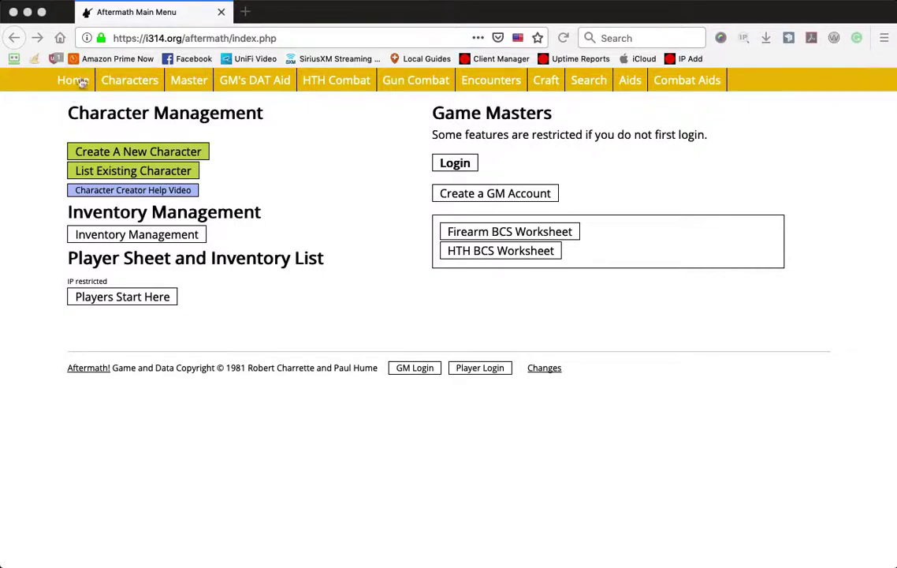
- Open the splash screen page, view the Action Phase Count Down sheet and close it
{"action": "mouse_move", "coordinate": [73, 80]}
{"action": "left_click", "coordinate": [81, 125]}
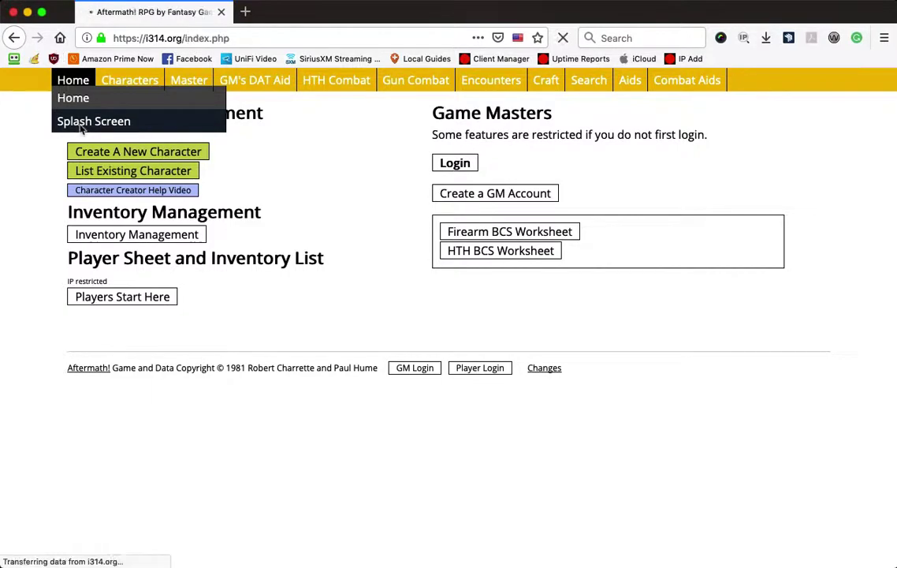
{"action": "scroll", "coordinate": [134, 207], "scroll_direction": "down", "scroll_amount": 5}
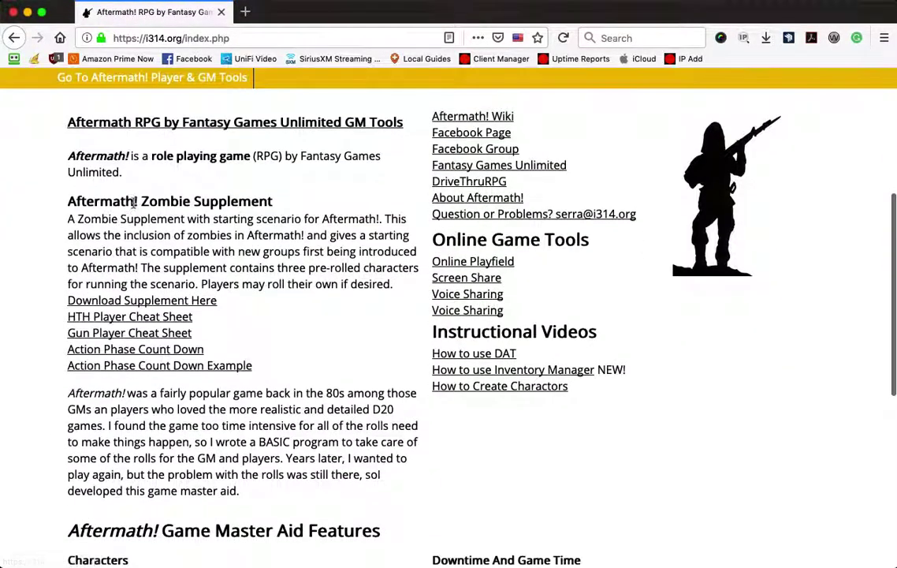
{"action": "left_click", "coordinate": [171, 358]}
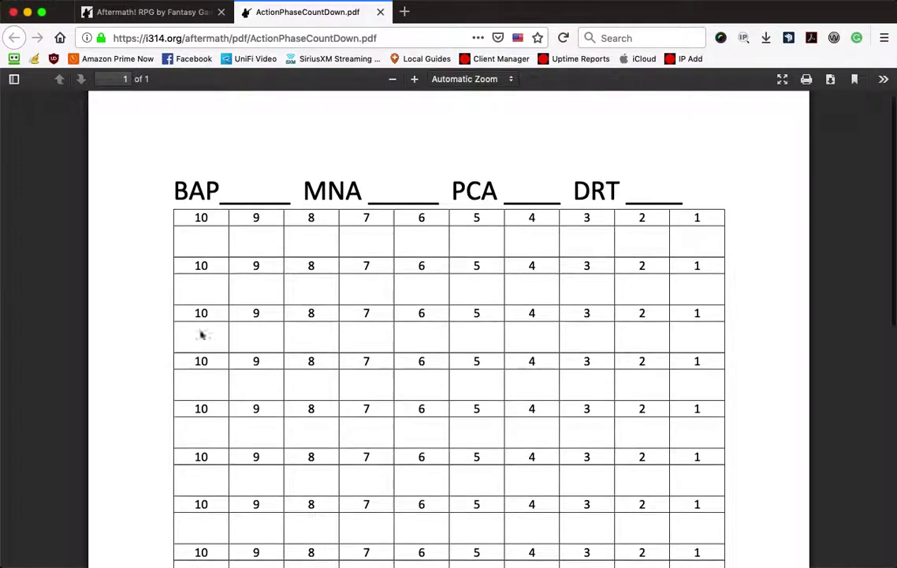
{"action": "scroll", "coordinate": [228, 334], "scroll_direction": "down", "scroll_amount": 1}
{"action": "left_click", "coordinate": [380, 11]}
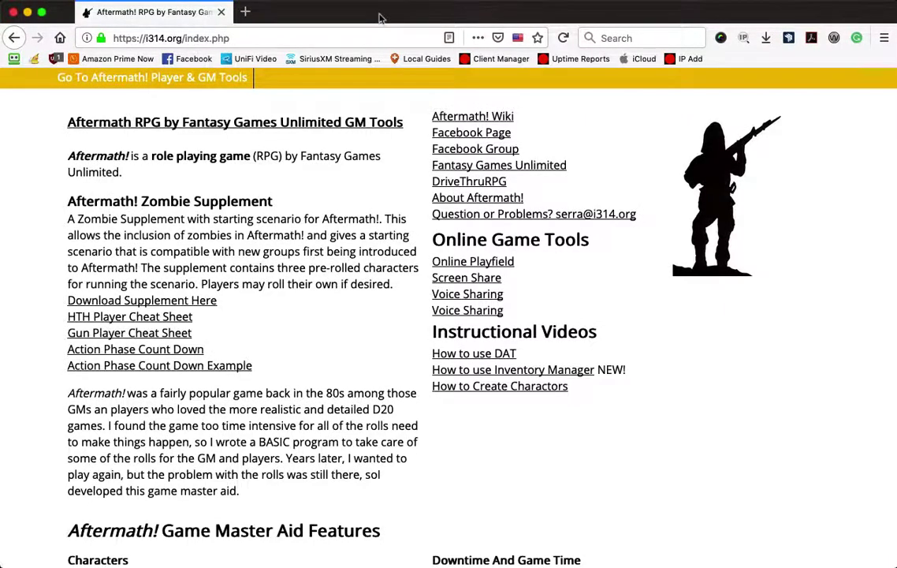
- Return to the Aftermath! Player & GM Tools and log in to the game master account with the saved login
{"action": "scroll", "coordinate": [296, 158], "scroll_direction": "up", "scroll_amount": 5}
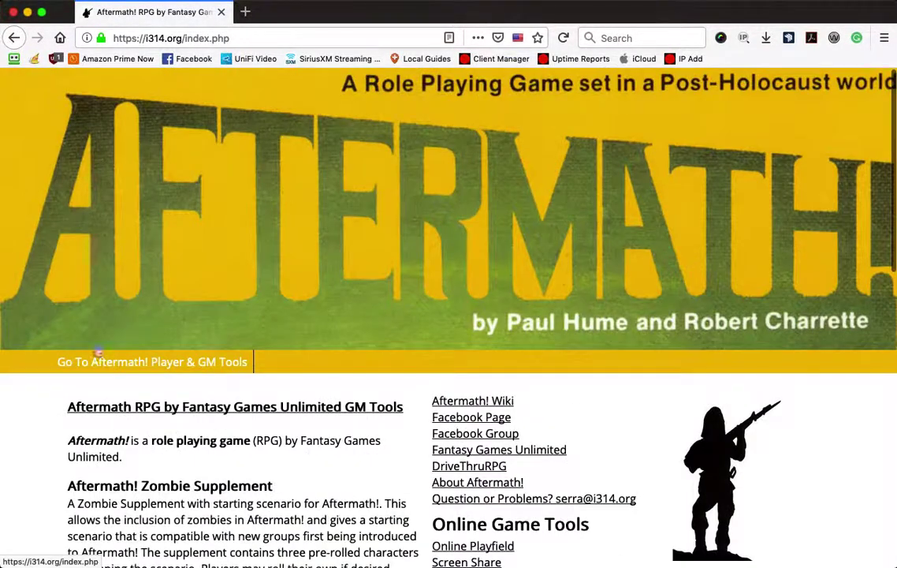
{"action": "left_click", "coordinate": [156, 363]}
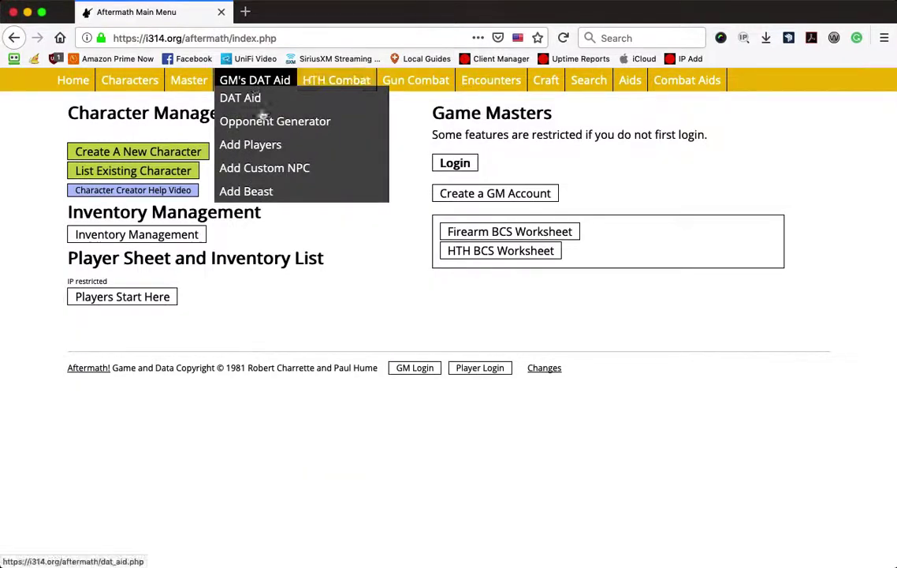
{"action": "left_click", "coordinate": [421, 371]}
{"action": "left_click", "coordinate": [12, 61]}
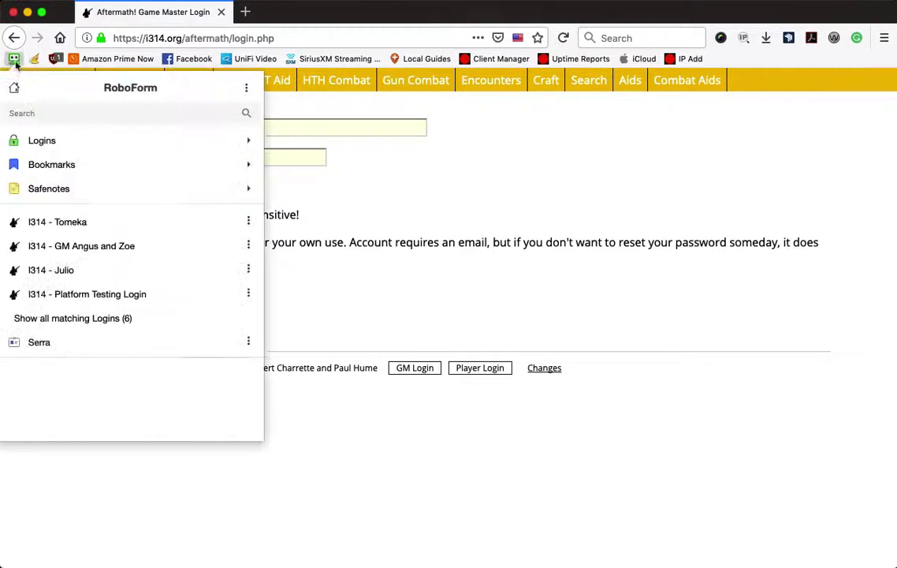
{"action": "left_click", "coordinate": [66, 221]}
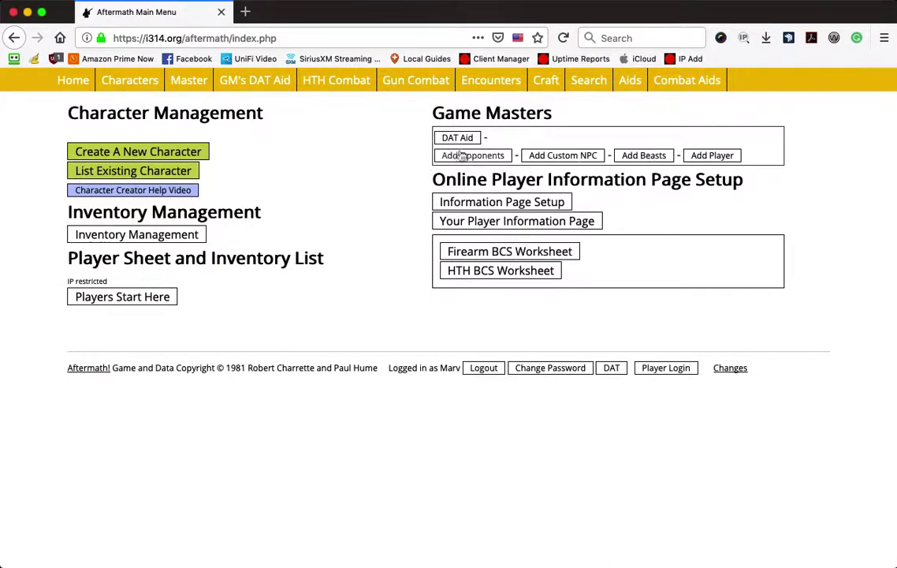
- Open the Add Player page and view which player characters are available from GM storage
{"action": "left_click", "coordinate": [712, 155]}
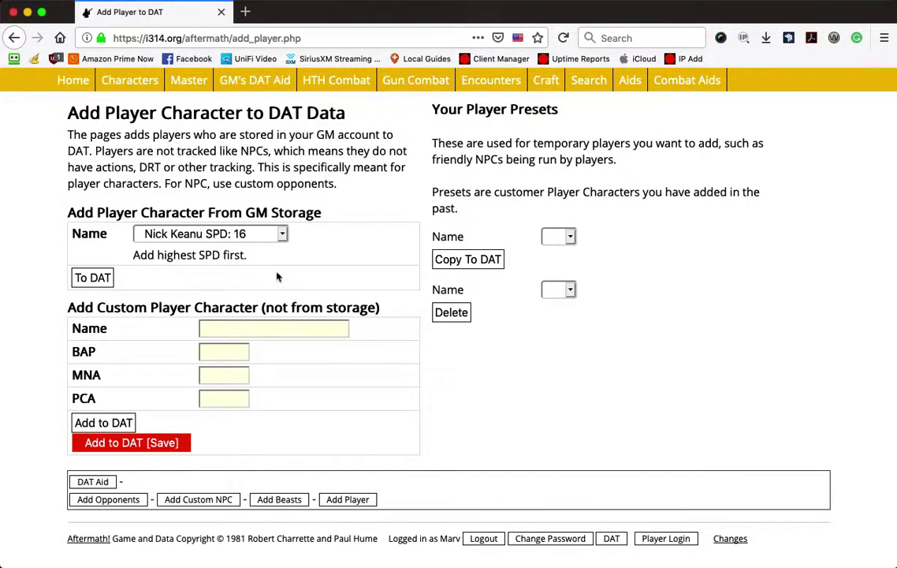
{"action": "left_click", "coordinate": [272, 236]}
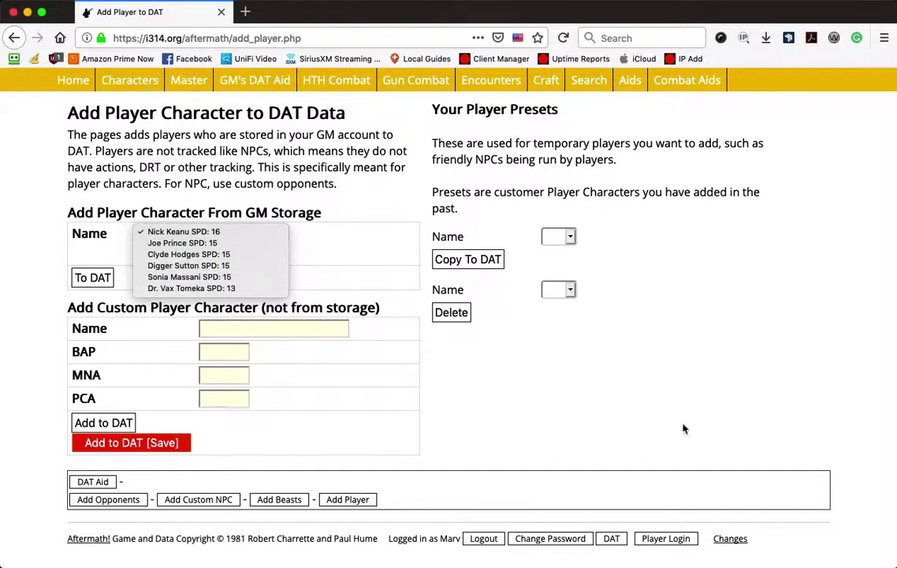
{"action": "left_click", "coordinate": [607, 380]}
- View the list of existing characters and the Inventory Manager's character and storage accounts
{"action": "mouse_move", "coordinate": [134, 81]}
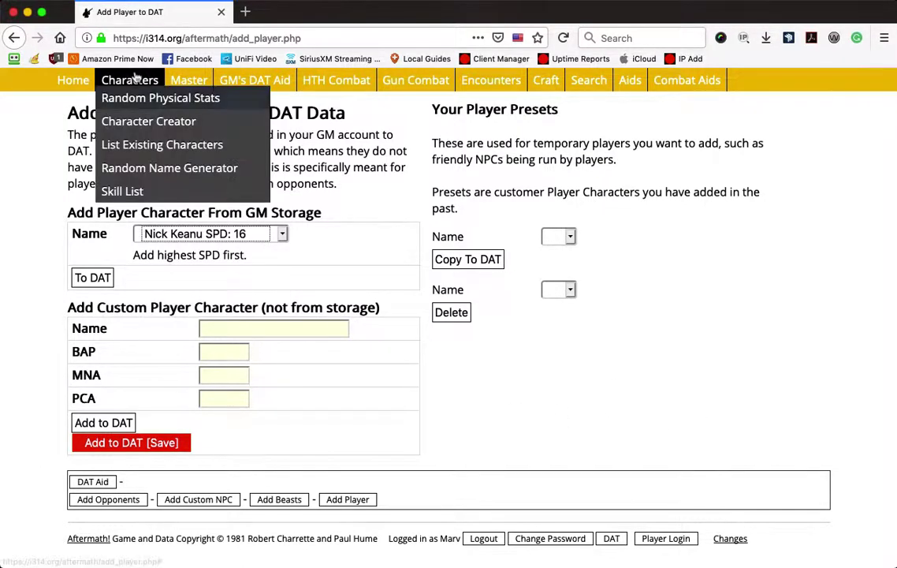
{"action": "left_click", "coordinate": [142, 147]}
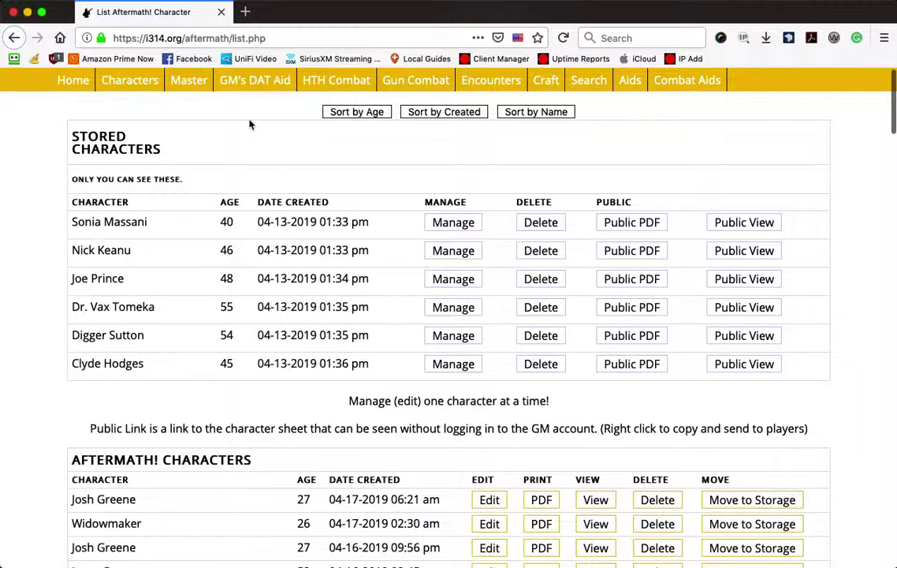
{"action": "mouse_move", "coordinate": [162, 80]}
{"action": "mouse_move", "coordinate": [207, 82]}
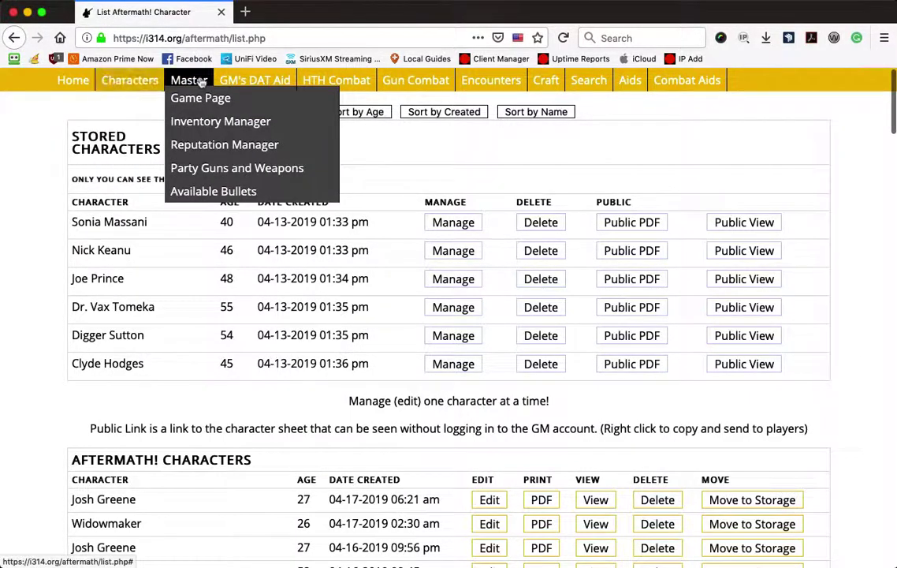
{"action": "left_click", "coordinate": [201, 126]}
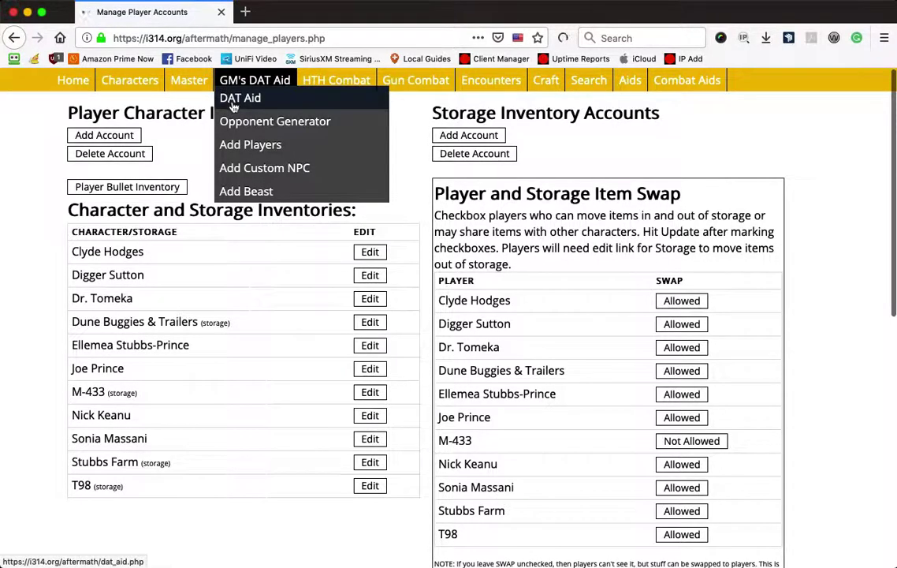
- Add the first three player characters from GM storage to DAT, highest SPD first, and return to the DAT Aid
{"action": "left_click", "coordinate": [231, 101]}
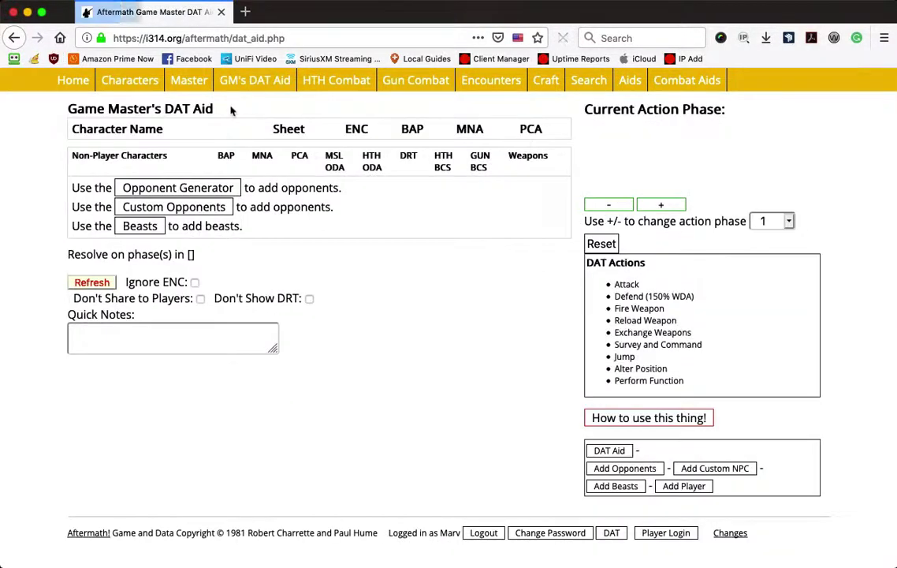
{"action": "left_click", "coordinate": [685, 487]}
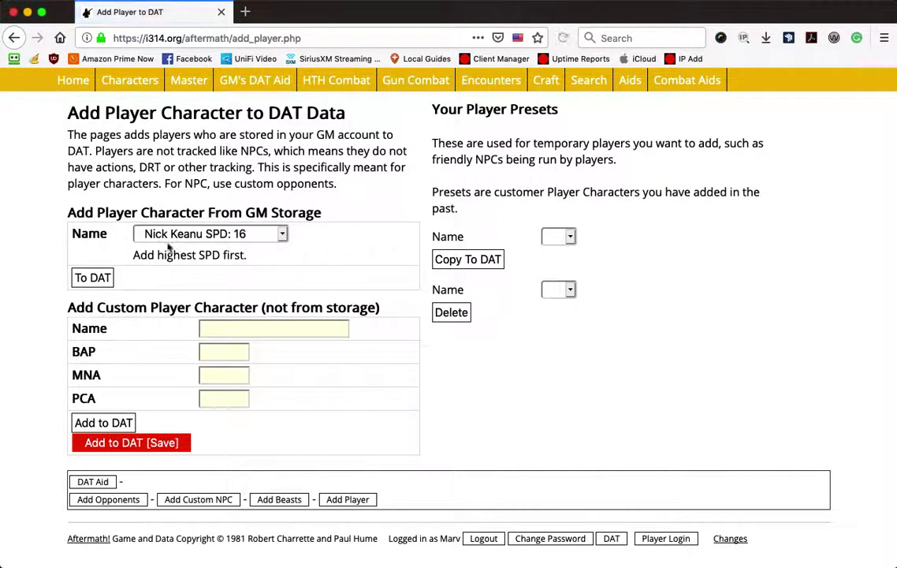
{"action": "left_click", "coordinate": [223, 233]}
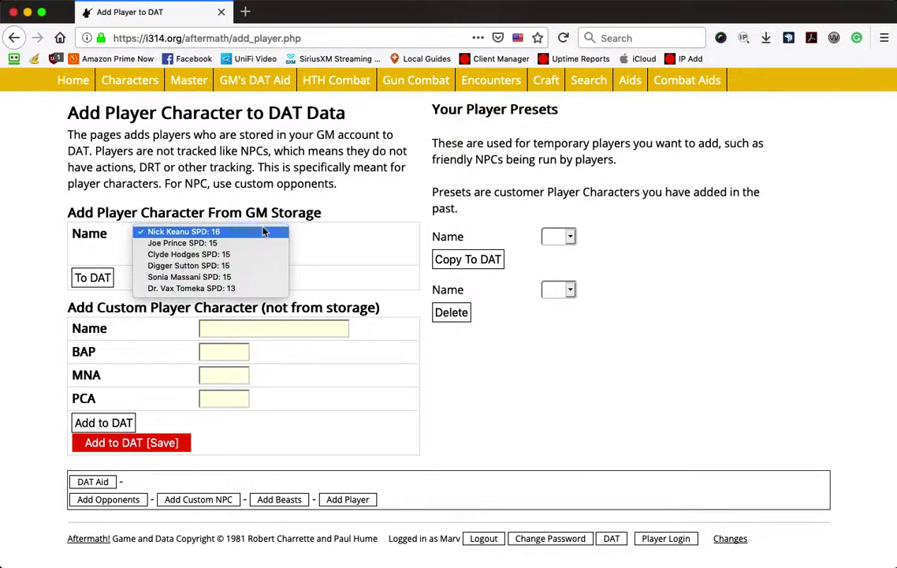
{"action": "left_click", "coordinate": [264, 232]}
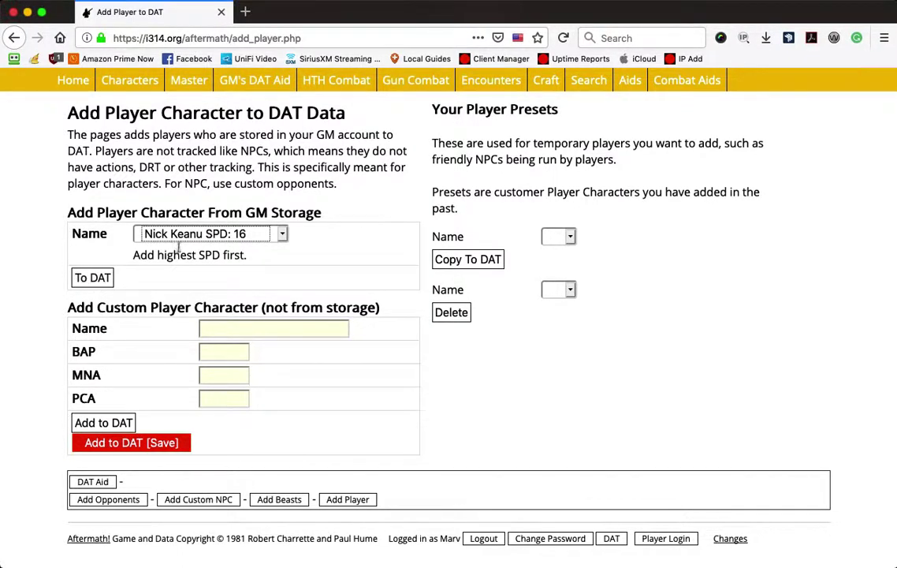
{"action": "left_click", "coordinate": [93, 279]}
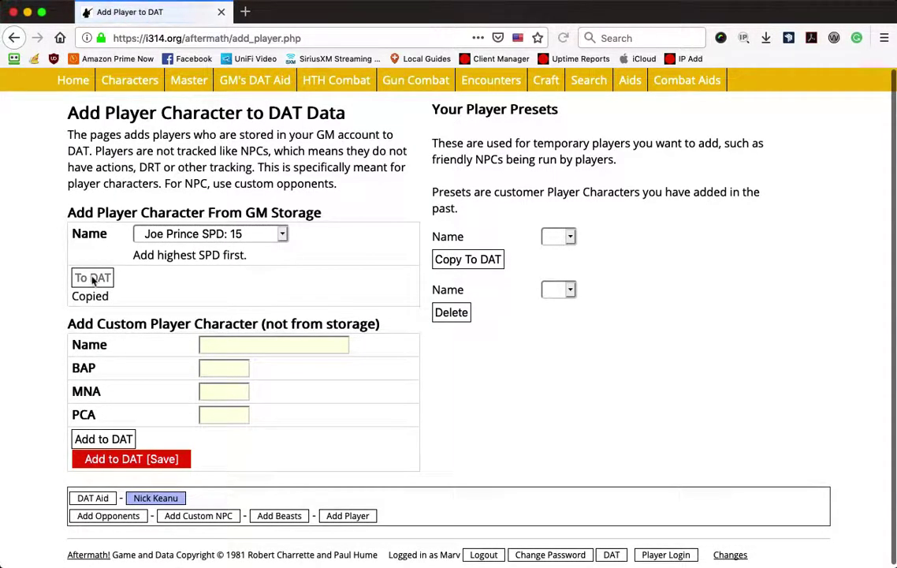
{"action": "left_click", "coordinate": [94, 278]}
{"action": "left_click", "coordinate": [93, 278]}
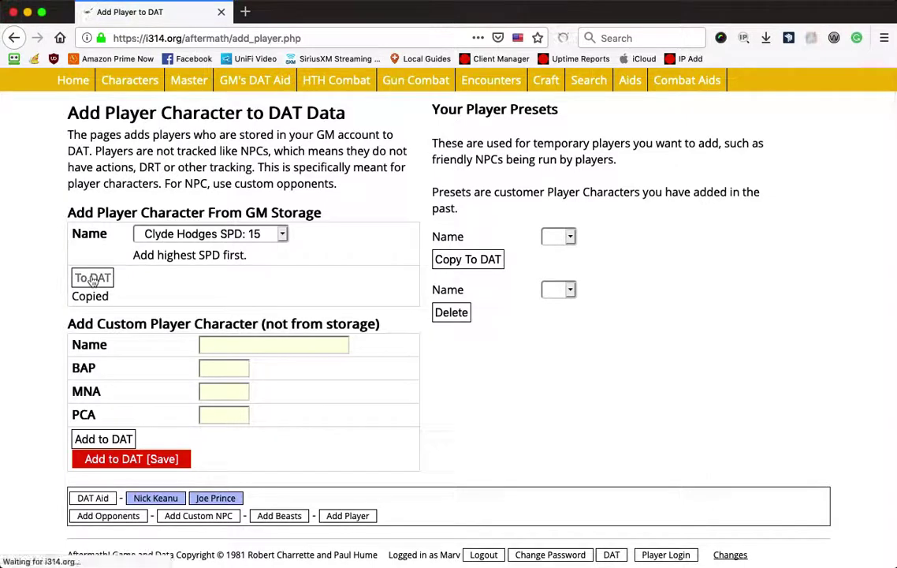
{"action": "left_click", "coordinate": [92, 500]}
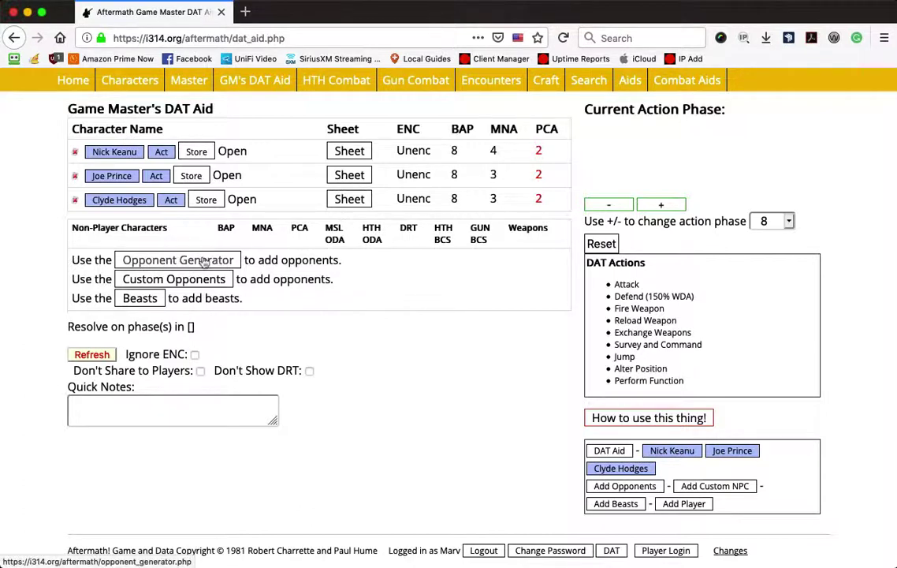
- Add 2 Alligator (land) beasts to DAT and reset the current action phase
{"action": "left_click", "coordinate": [135, 296]}
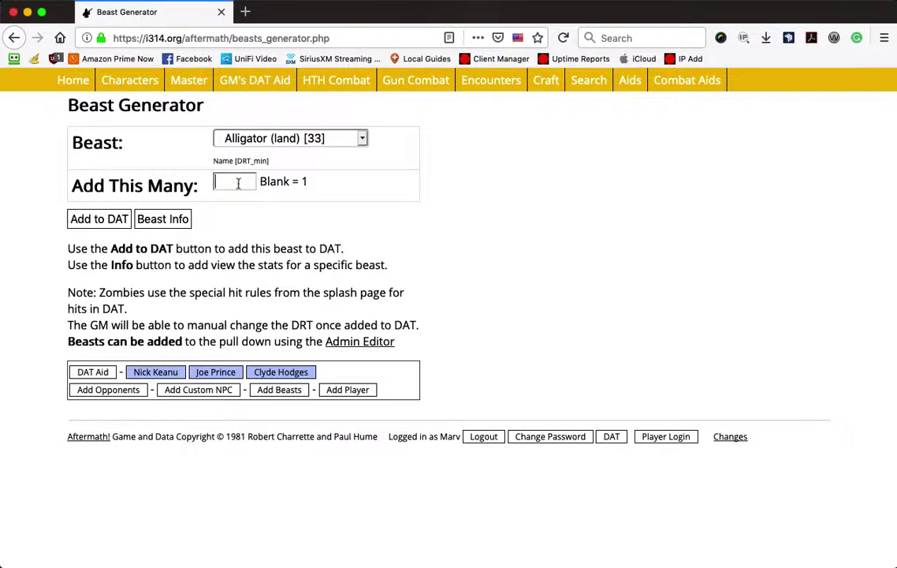
{"action": "type", "text": "2"}
{"action": "left_click", "coordinate": [97, 220]}
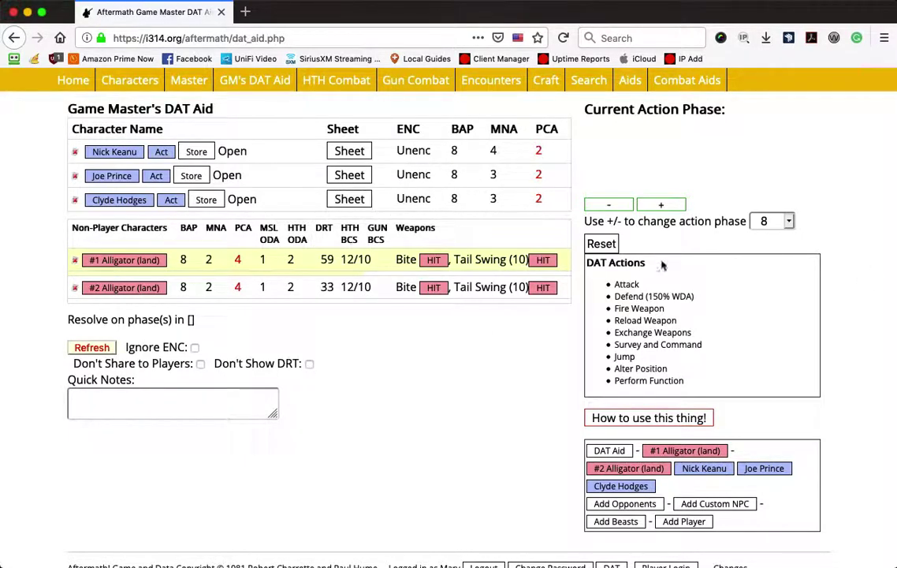
{"action": "left_click", "coordinate": [602, 245]}
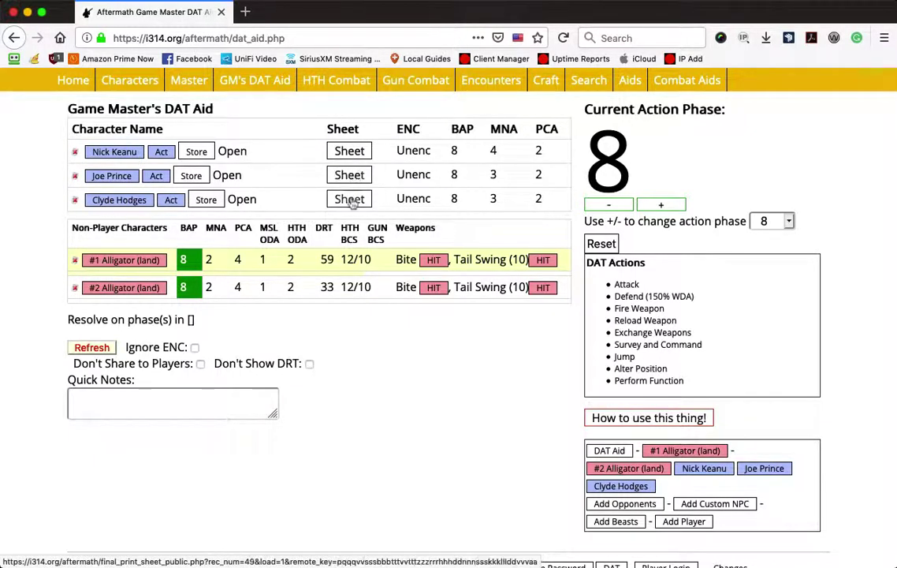
- Open and close the first player character's sheet, and highlight that character's encumbrance status in the DAT Aid
{"action": "left_click", "coordinate": [350, 150]}
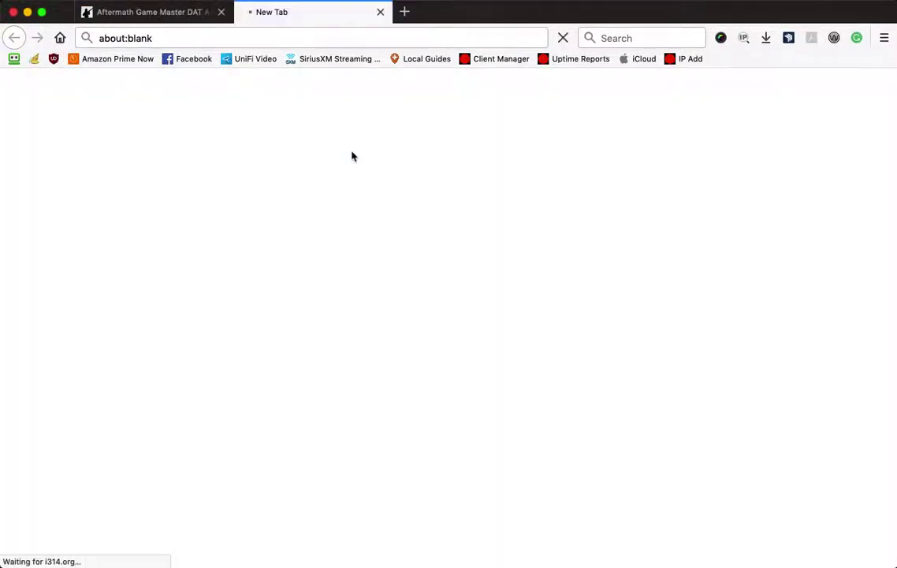
{"action": "left_click", "coordinate": [380, 12]}
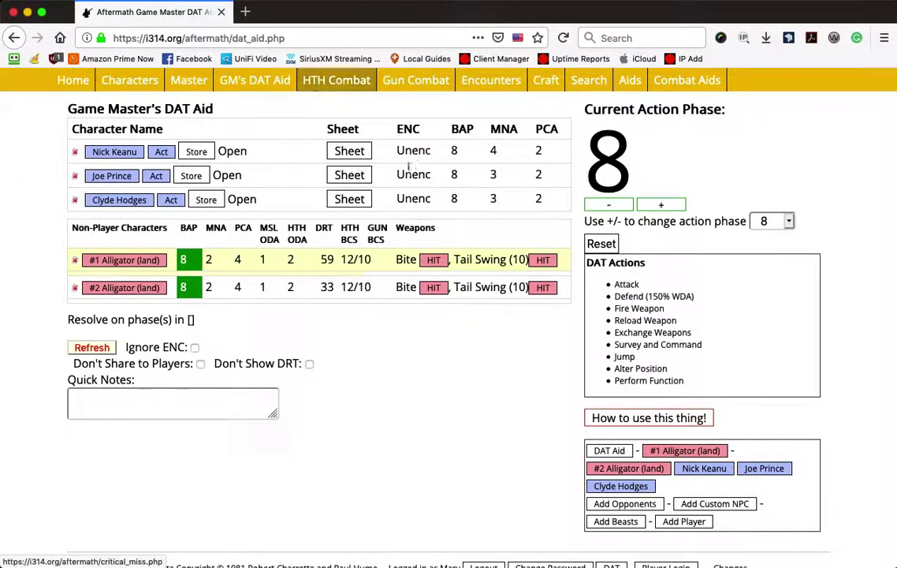
{"action": "double_click", "coordinate": [421, 156]}
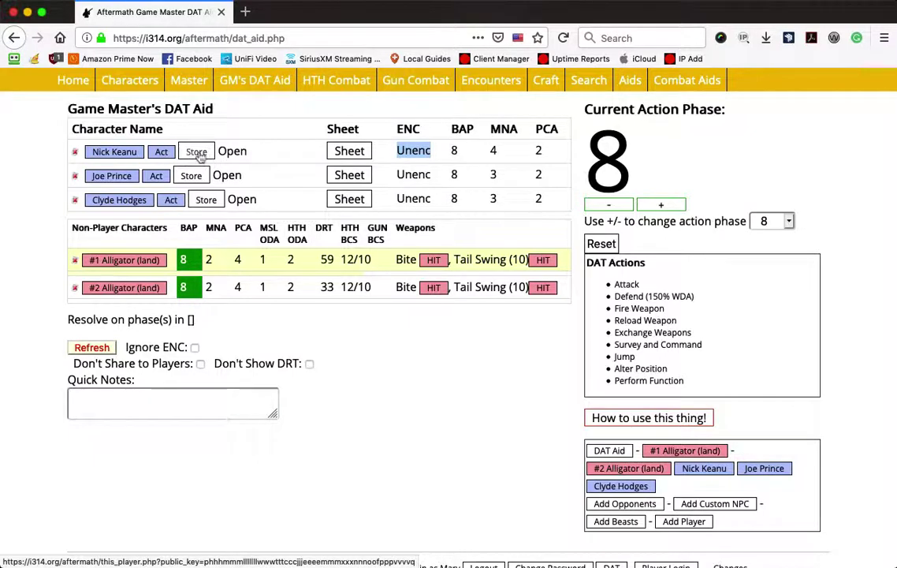
- View the first player character's stored inventory and return to the DAT Aid, resending the page request
{"action": "left_click", "coordinate": [199, 153]}
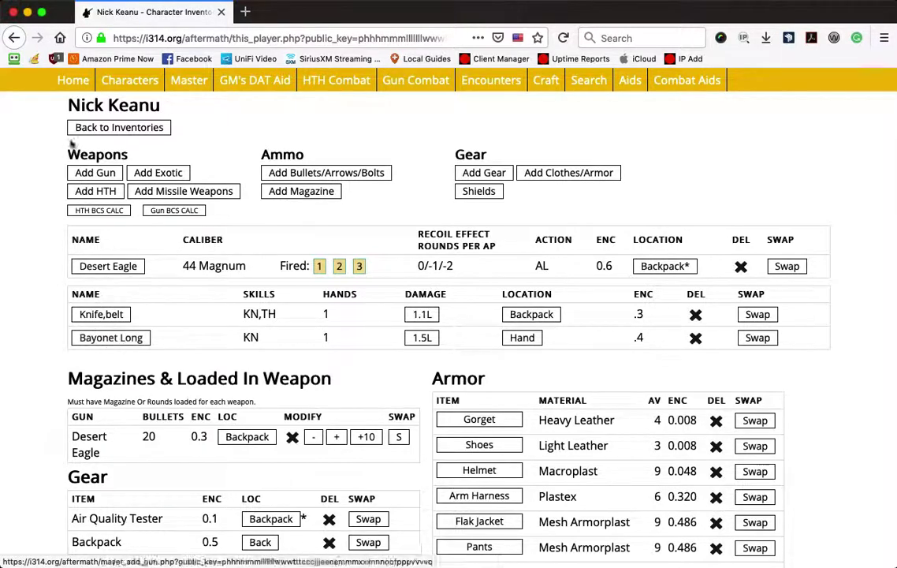
{"action": "left_click", "coordinate": [14, 39]}
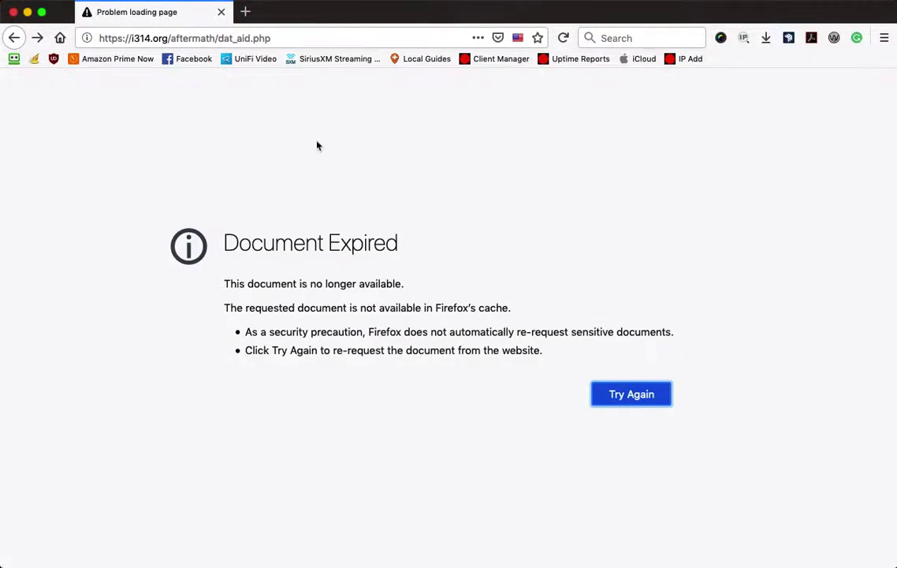
{"action": "left_click", "coordinate": [631, 394]}
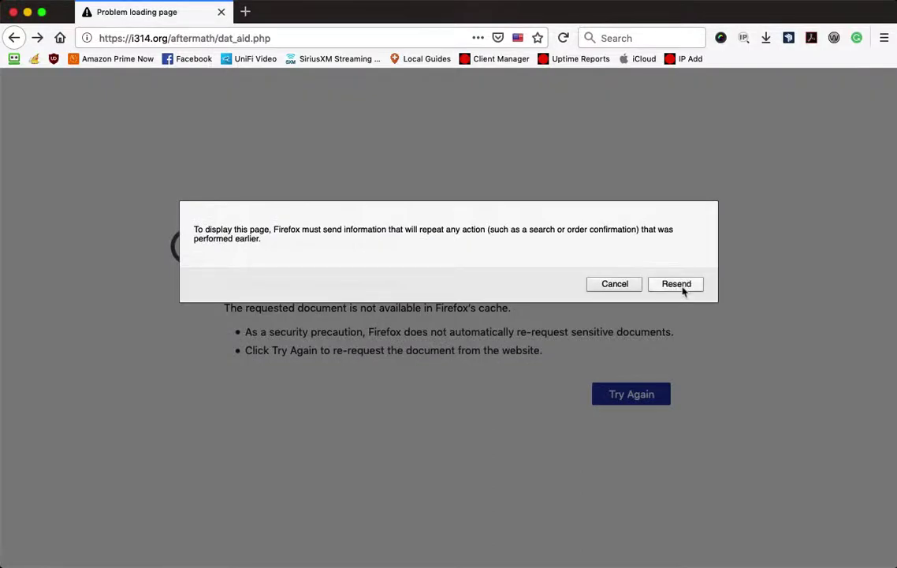
{"action": "left_click", "coordinate": [681, 286]}
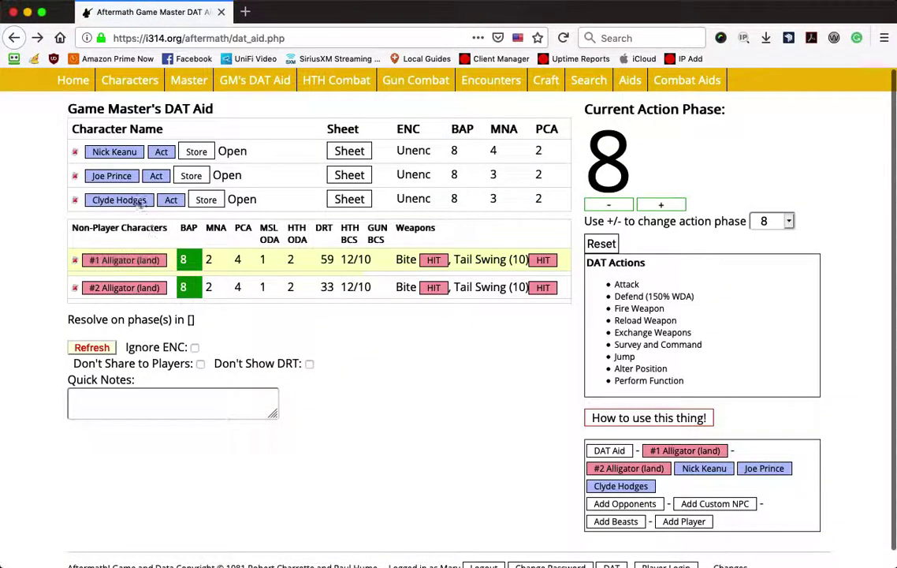
- Keep the first player character's movement and status Normal, assign the Fire Weapon 1 rds action, and highlight its asterisk in the DAT Aid
{"action": "left_click", "coordinate": [162, 152]}
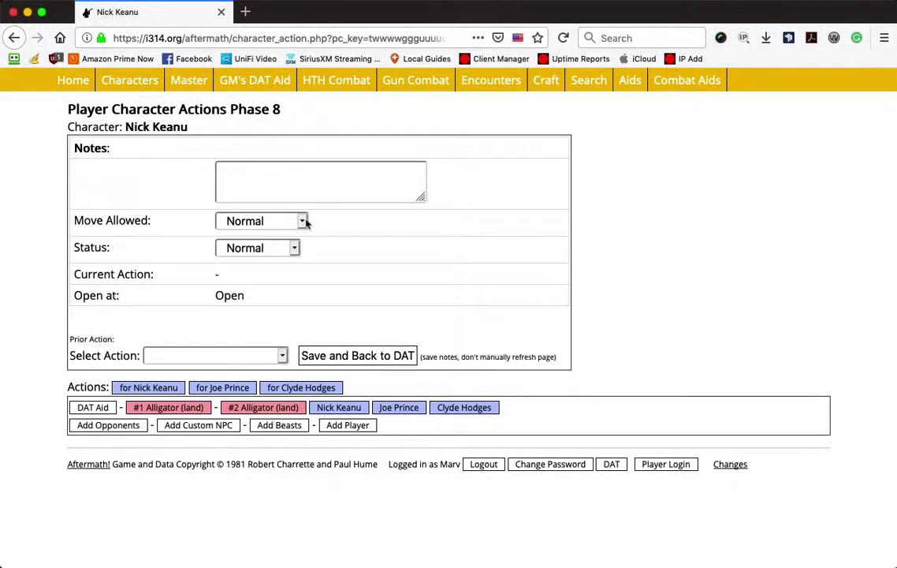
{"action": "left_click", "coordinate": [302, 222]}
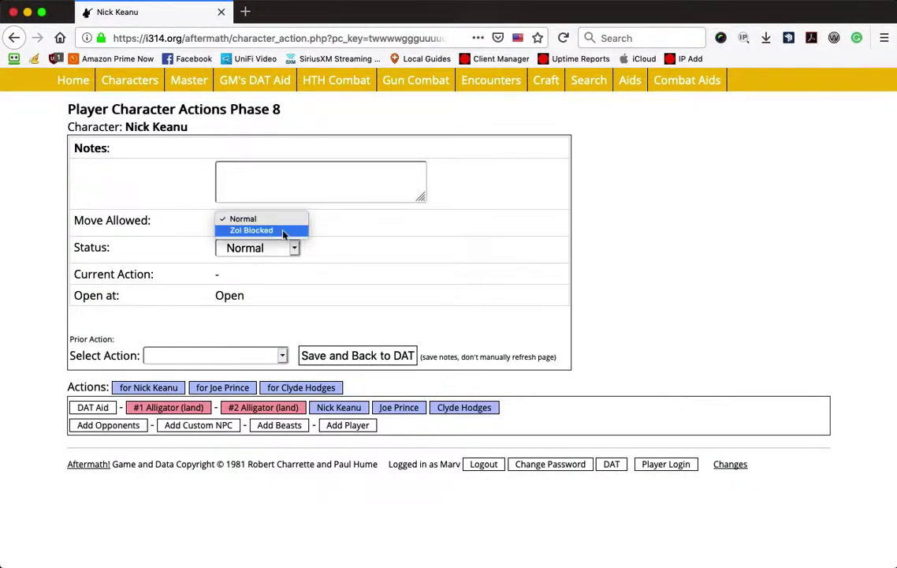
{"action": "left_click", "coordinate": [281, 220]}
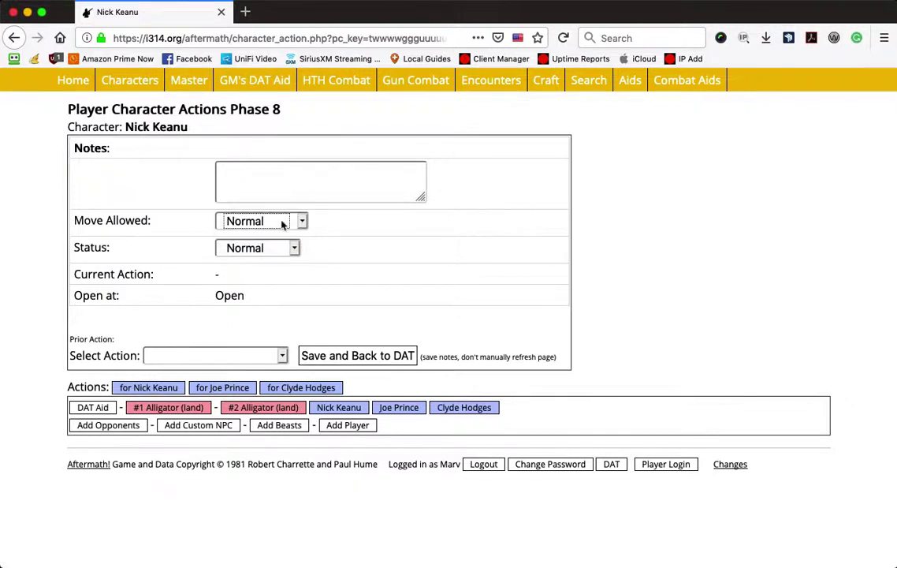
{"action": "left_click", "coordinate": [280, 248]}
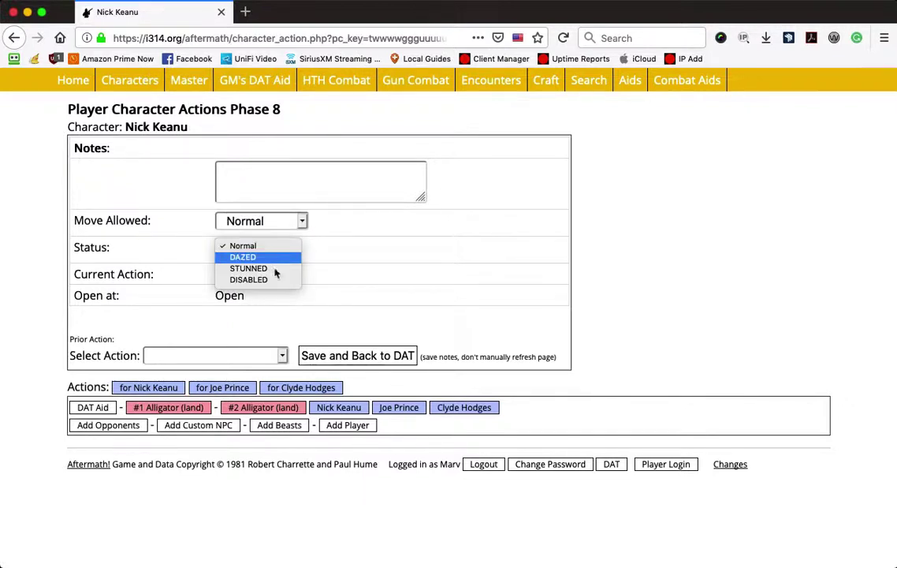
{"action": "left_click", "coordinate": [275, 245]}
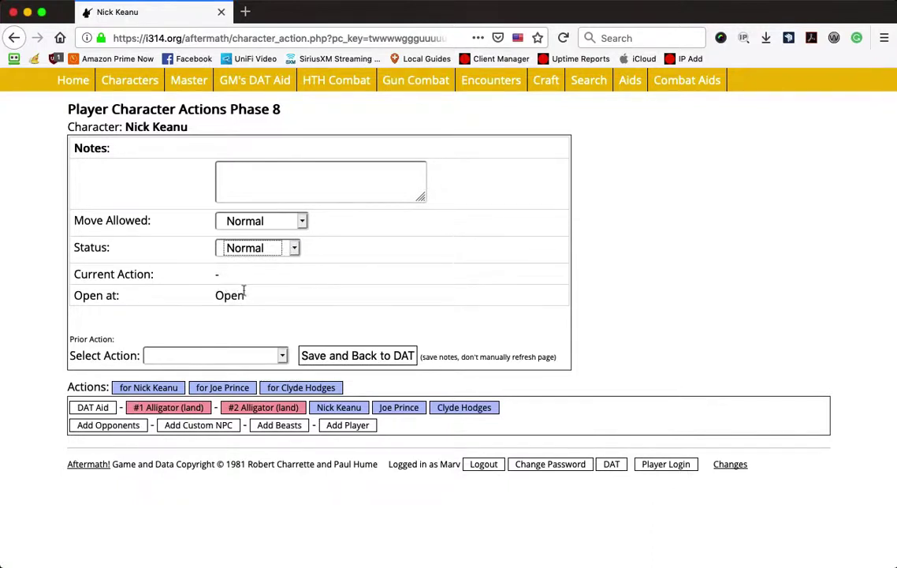
{"action": "left_click", "coordinate": [283, 356]}
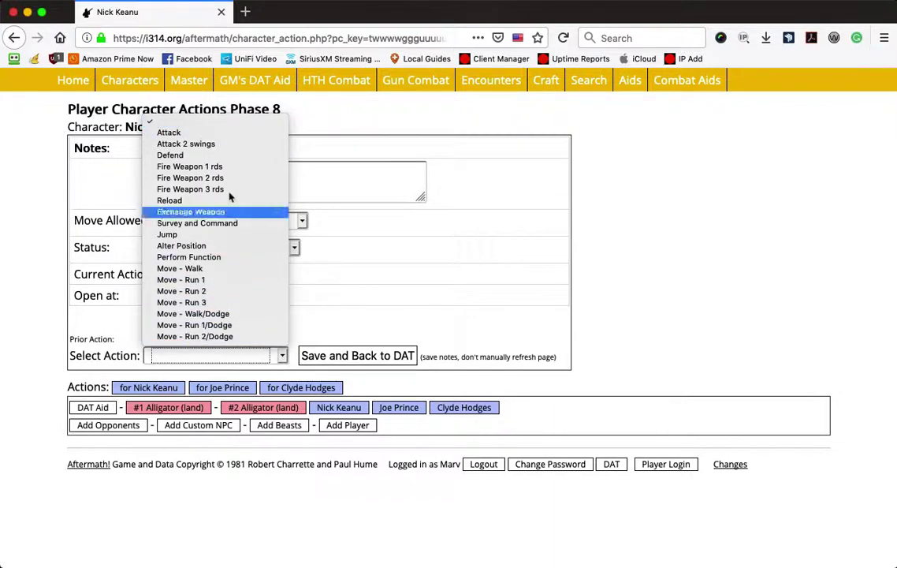
{"action": "left_click", "coordinate": [230, 167]}
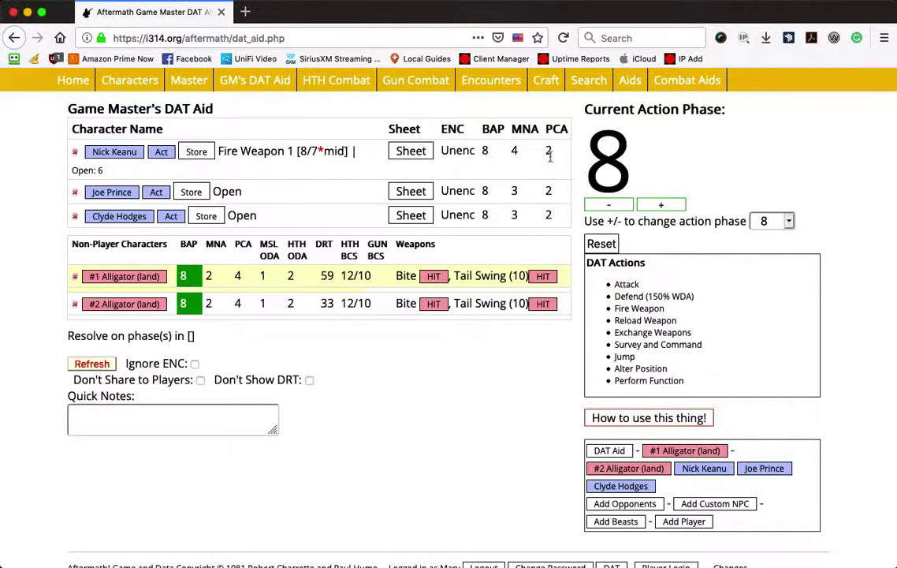
{"action": "double_click", "coordinate": [323, 150]}
- Assign the Fire Weapon 3 rds action to the second player character for phase 8
{"action": "left_click", "coordinate": [157, 194]}
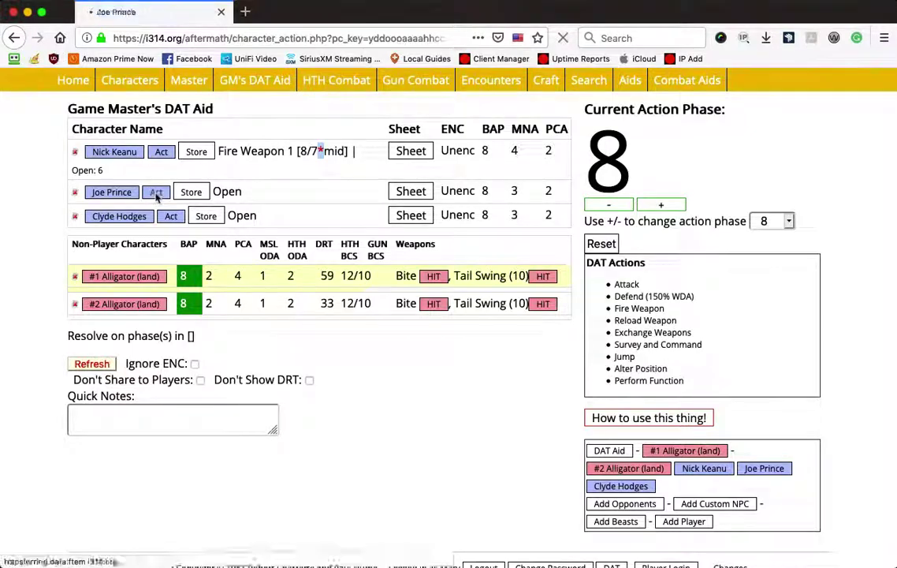
{"action": "left_click", "coordinate": [220, 355]}
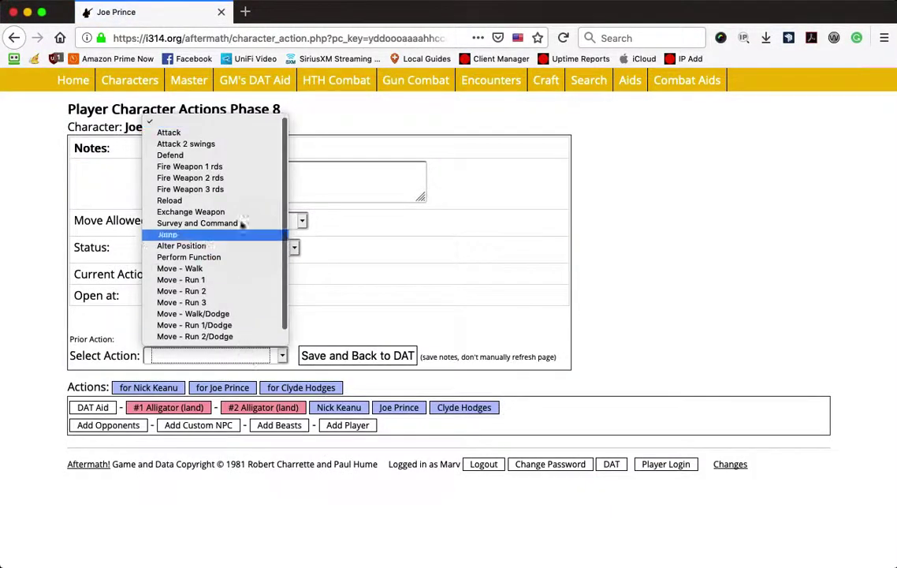
{"action": "left_click", "coordinate": [229, 189]}
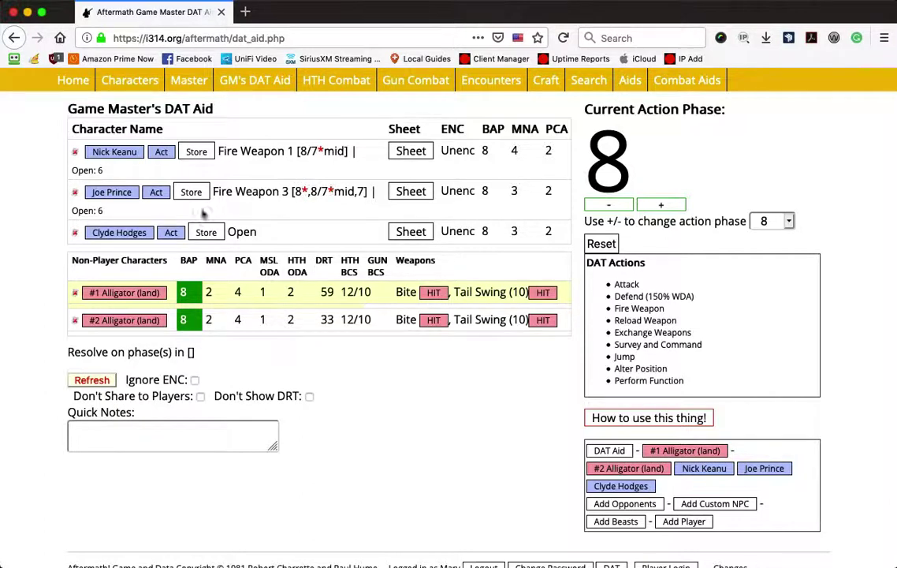
- Assign the Survey and Command action to the third player character for phase 8
{"action": "left_click", "coordinate": [172, 232]}
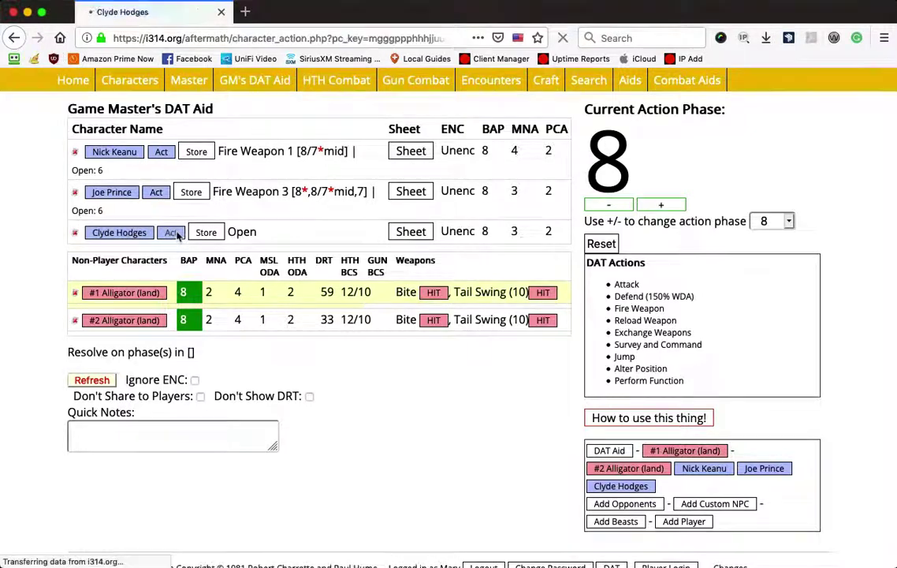
{"action": "left_click", "coordinate": [237, 357]}
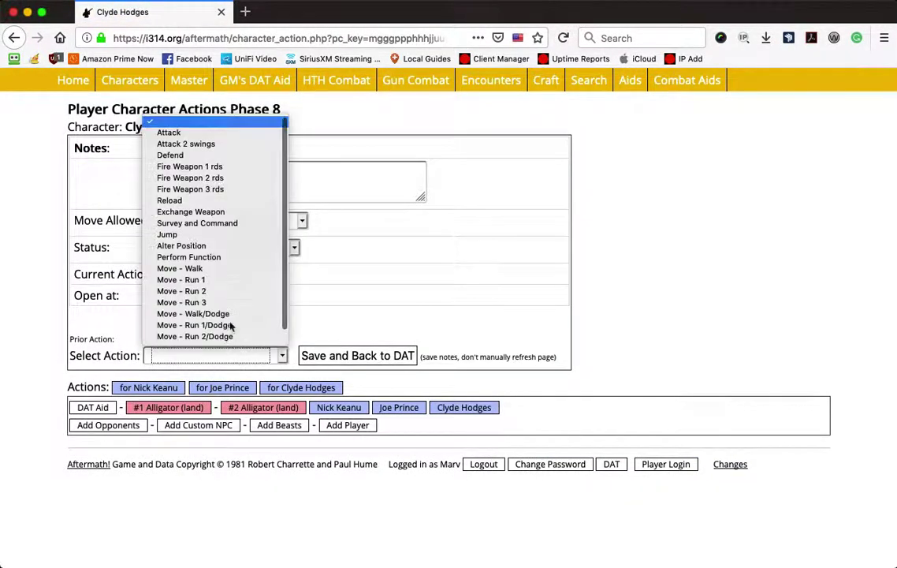
{"action": "left_click", "coordinate": [225, 225]}
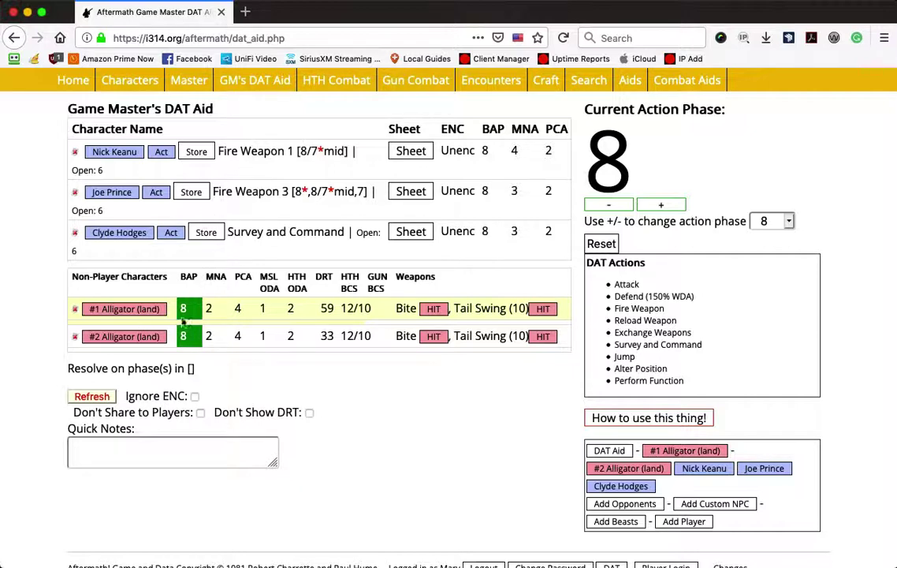
- Assign the Move - Walk action to #1 Alligator (land) and return to the DAT Aid
{"action": "left_click", "coordinate": [118, 311]}
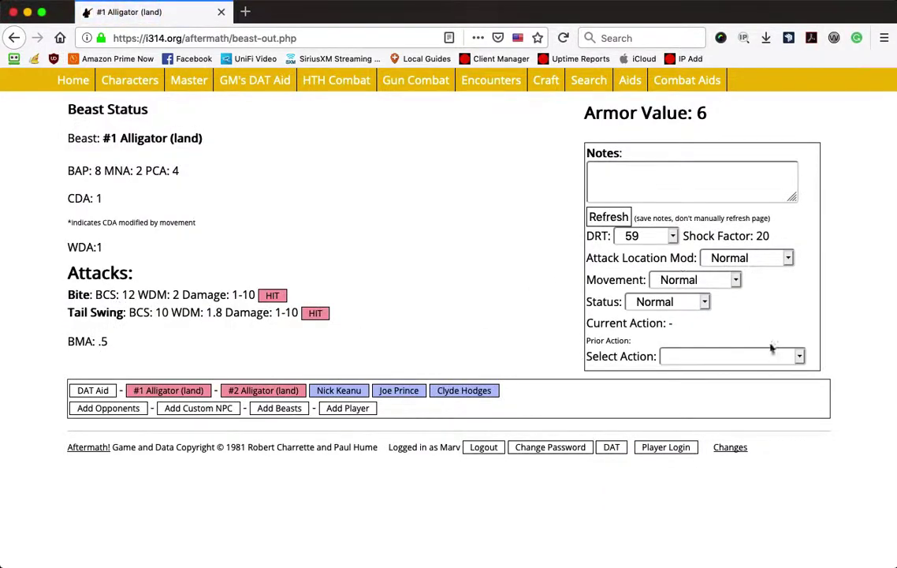
{"action": "left_click", "coordinate": [772, 351]}
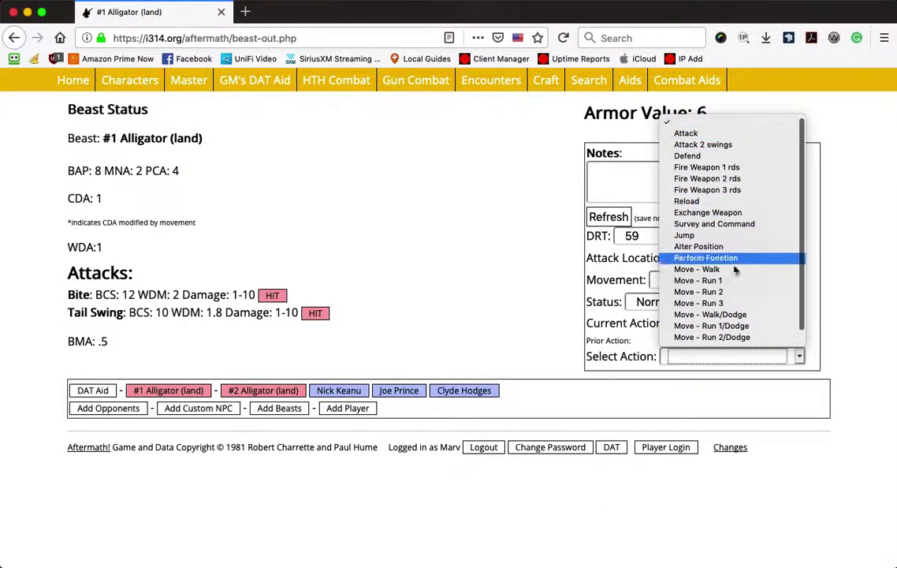
{"action": "left_click", "coordinate": [734, 273]}
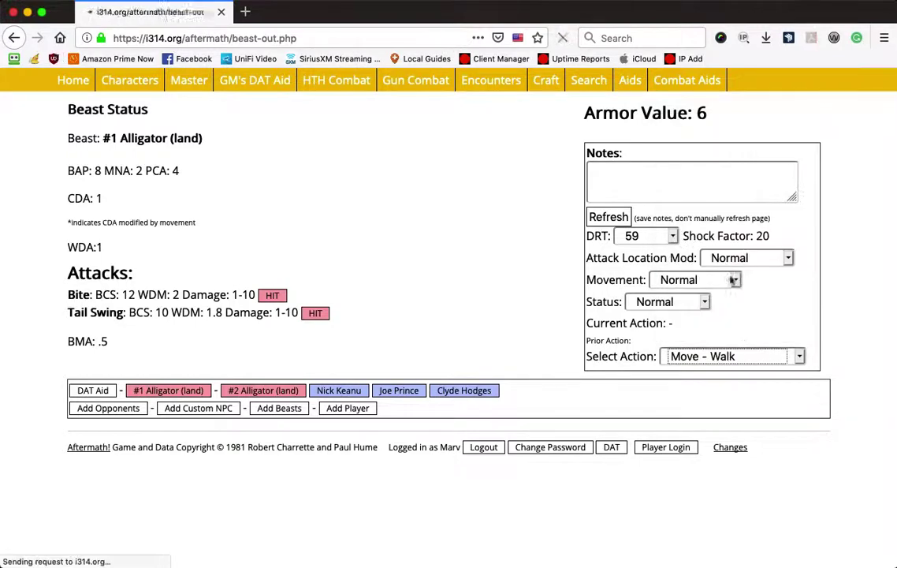
{"action": "left_click", "coordinate": [92, 407]}
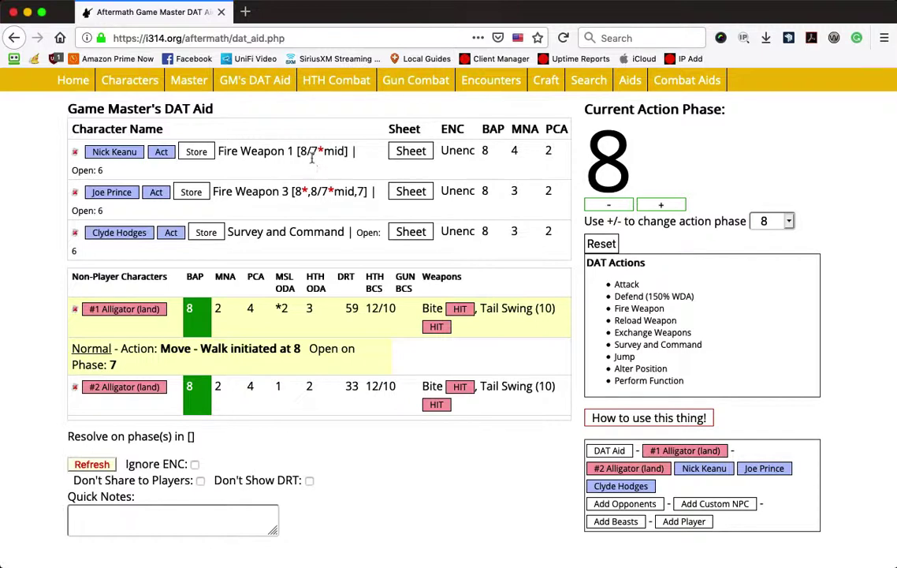
- View the Gun BCS calculator from the first player character's inventory, and return through the inventory to the DAT Aid
{"action": "left_click", "coordinate": [118, 156]}
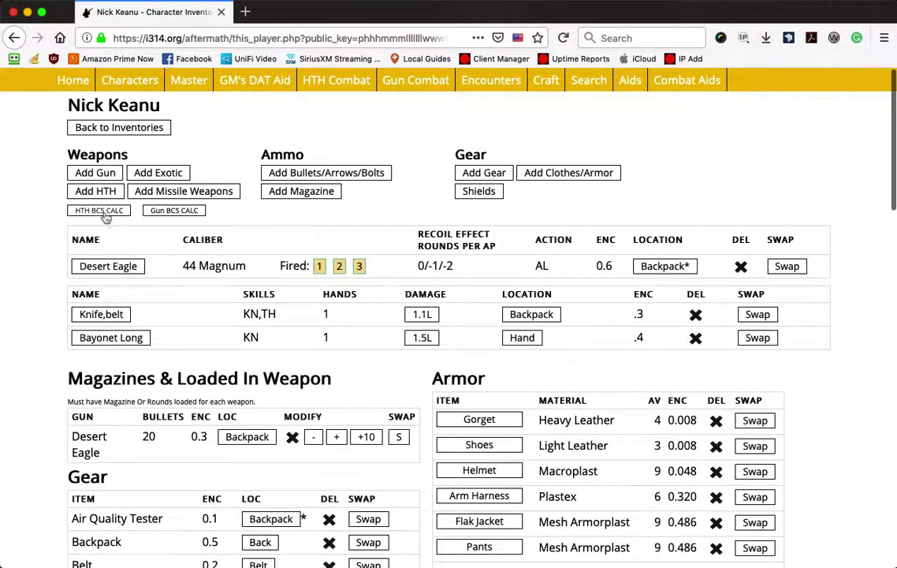
{"action": "left_click", "coordinate": [173, 211]}
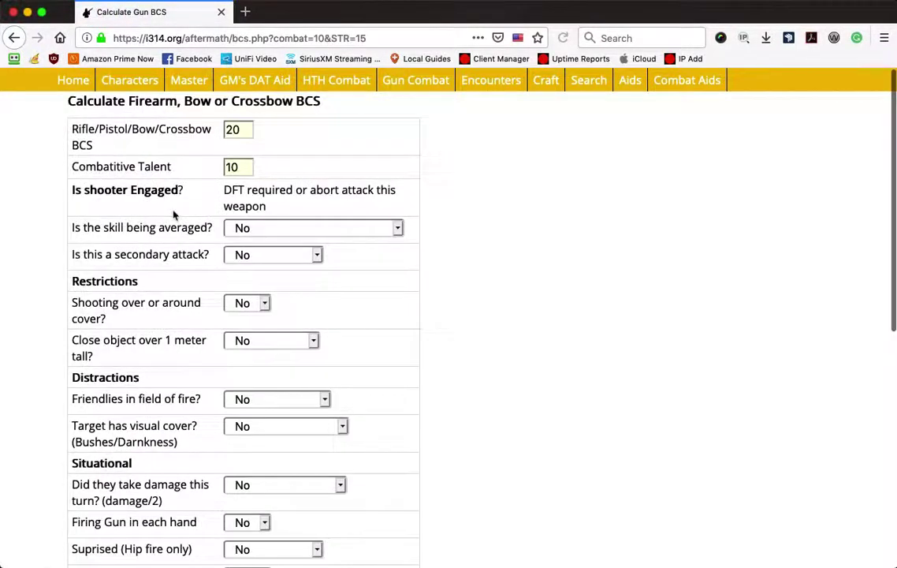
{"action": "left_click", "coordinate": [15, 37]}
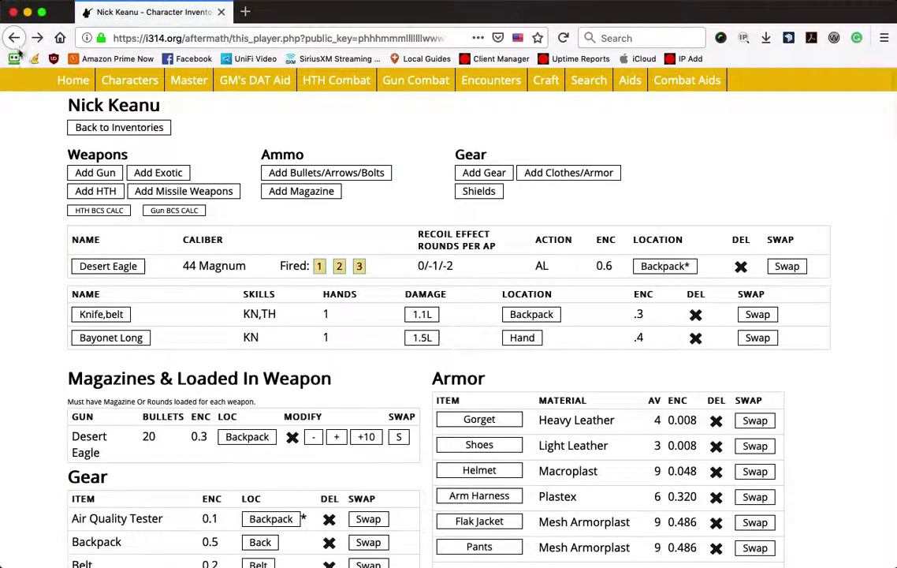
{"action": "scroll", "coordinate": [195, 171], "scroll_direction": "down", "scroll_amount": 15}
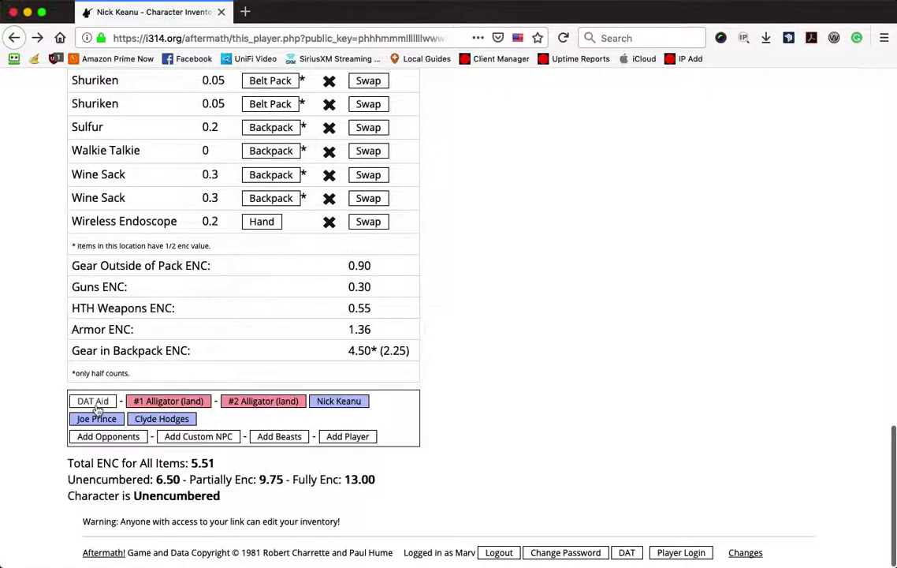
{"action": "left_click", "coordinate": [93, 402]}
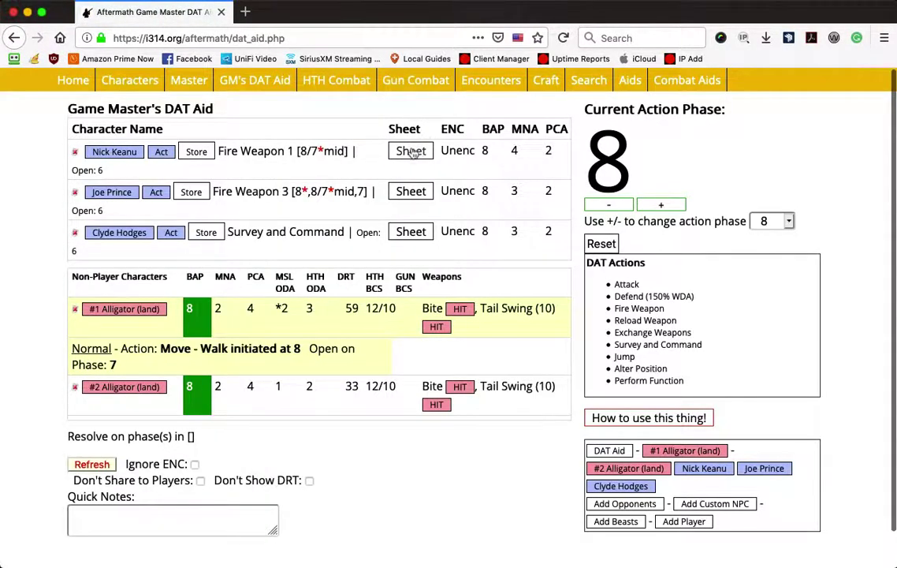
- Look up the pistol skill's BCS on the first player character's sheet and close the sheet
{"action": "left_click", "coordinate": [411, 150]}
{"action": "scroll", "coordinate": [566, 292], "scroll_direction": "down", "scroll_amount": 3}
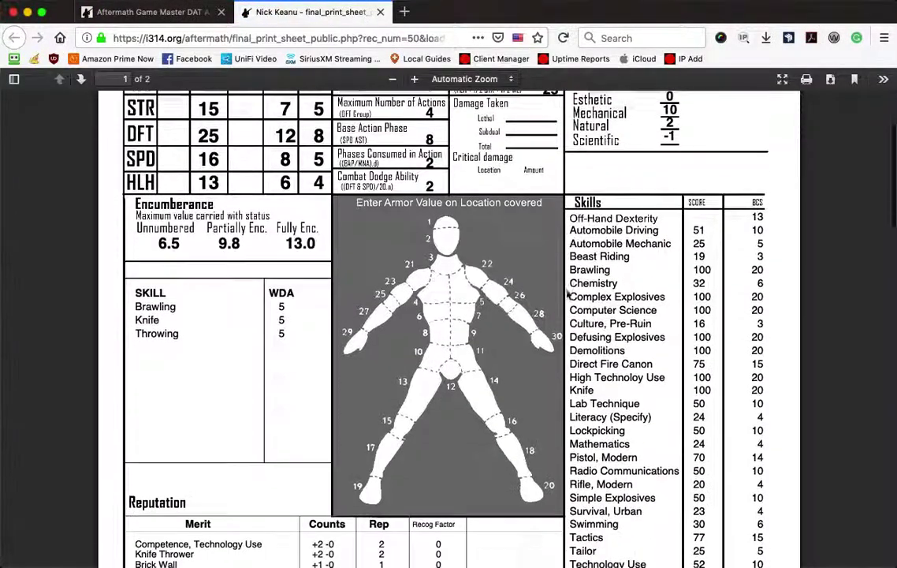
{"action": "scroll", "coordinate": [566, 291], "scroll_direction": "down", "scroll_amount": 1}
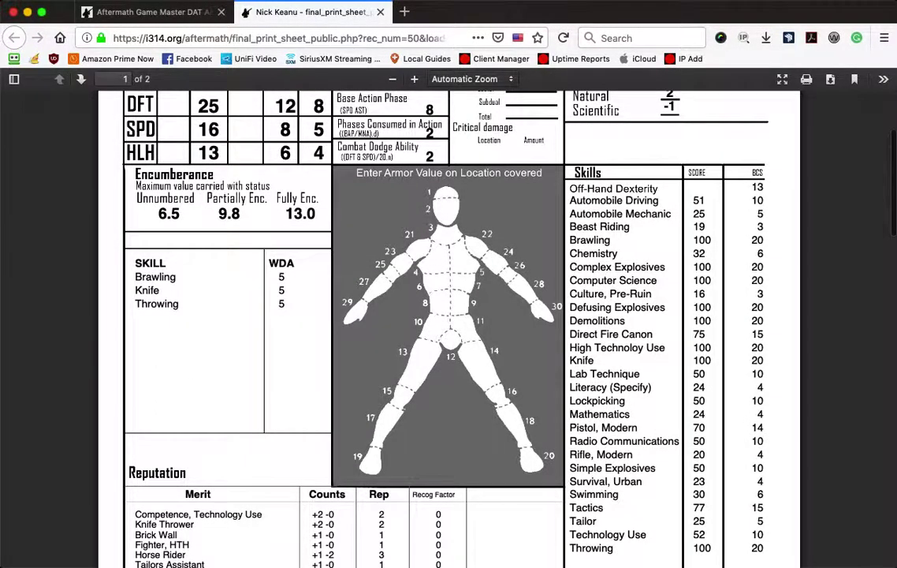
{"action": "left_click", "coordinate": [380, 12]}
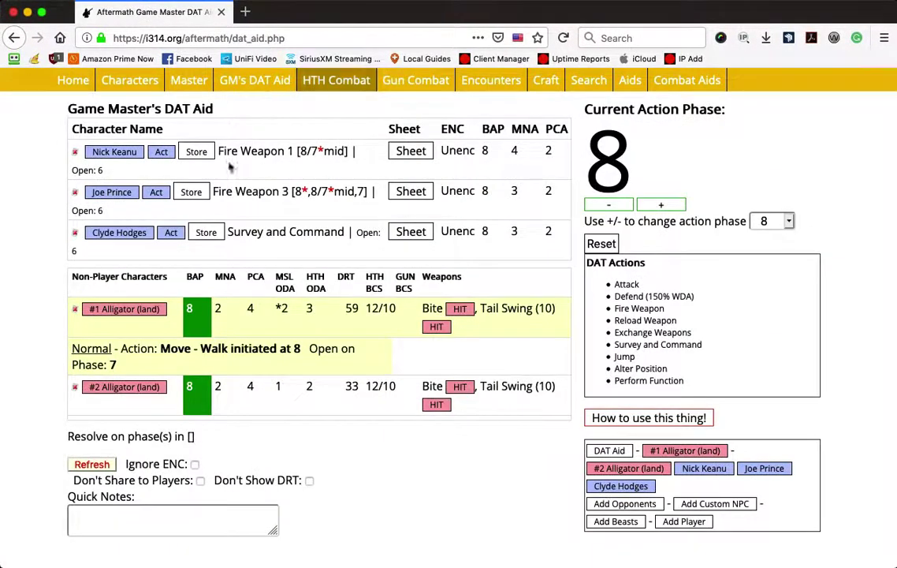
- Open the Gun BCS calculator in a new tab from the first player character's inventory and set the Rifle/Pistol/Bow/Crossbow BCS to 14
{"action": "left_click", "coordinate": [117, 154]}
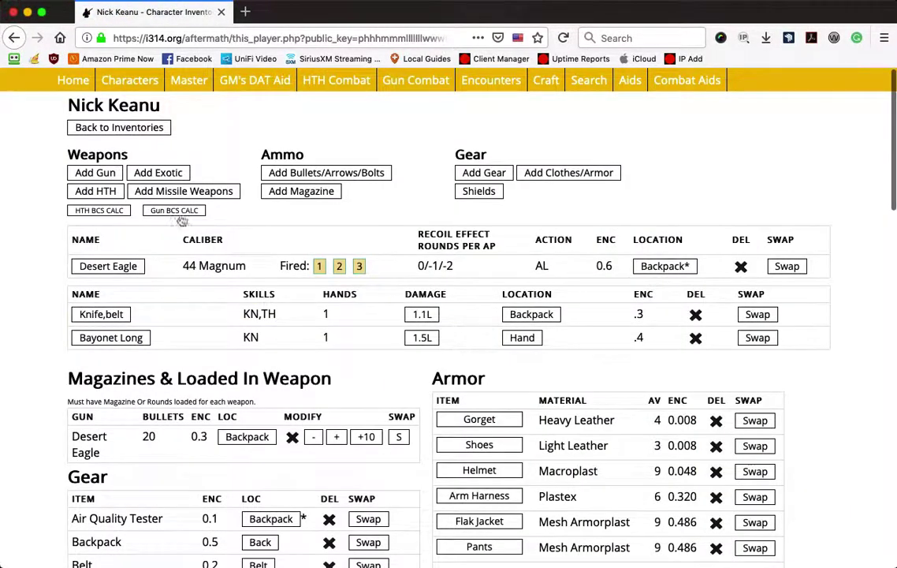
{"action": "left_click", "coordinate": [174, 211]}
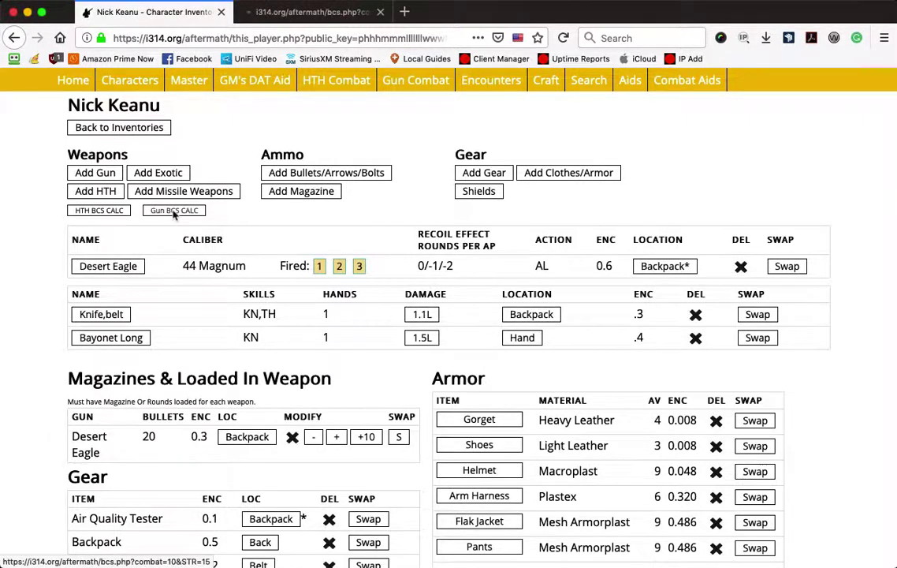
{"action": "left_click", "coordinate": [304, 12]}
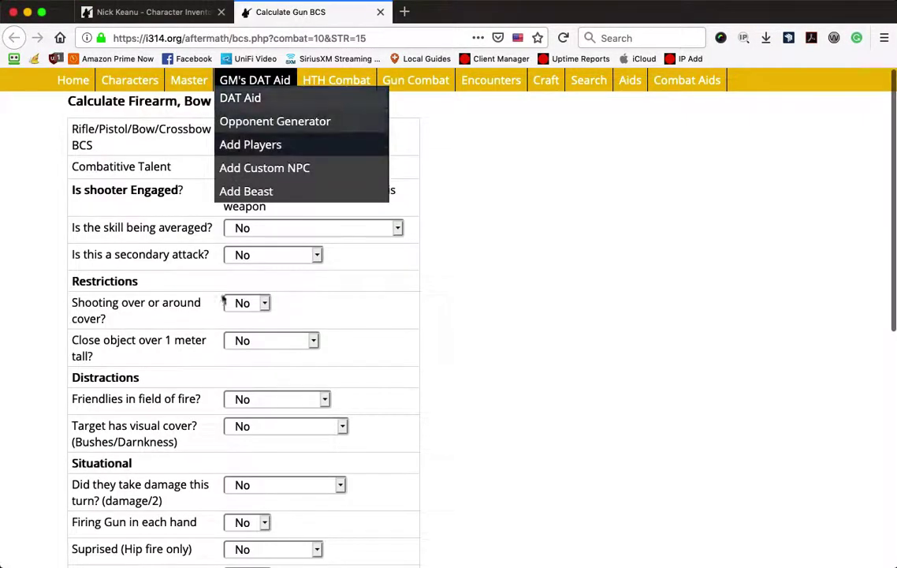
{"action": "double_click", "coordinate": [234, 129]}
{"action": "type", "text": "1"}
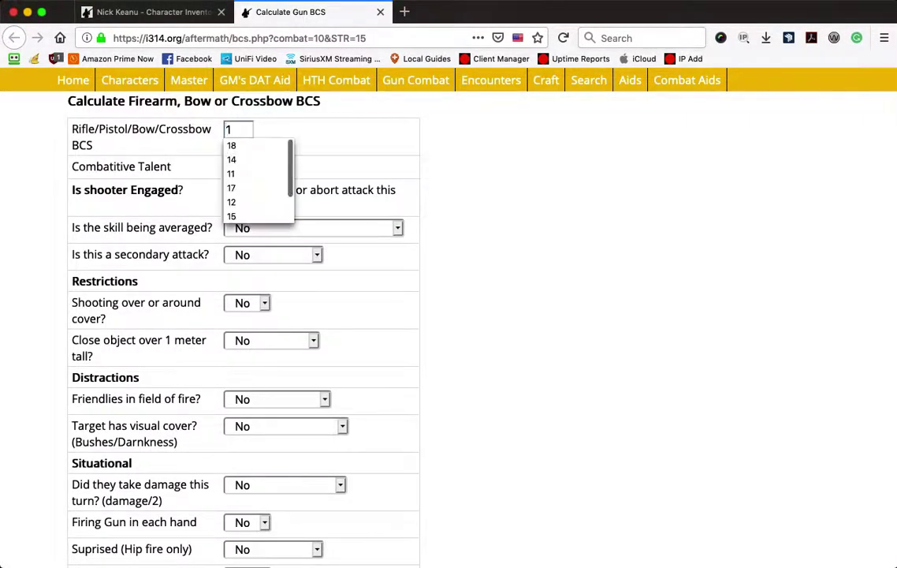
{"action": "type", "text": "4"}
{"action": "left_click", "coordinate": [347, 146]}
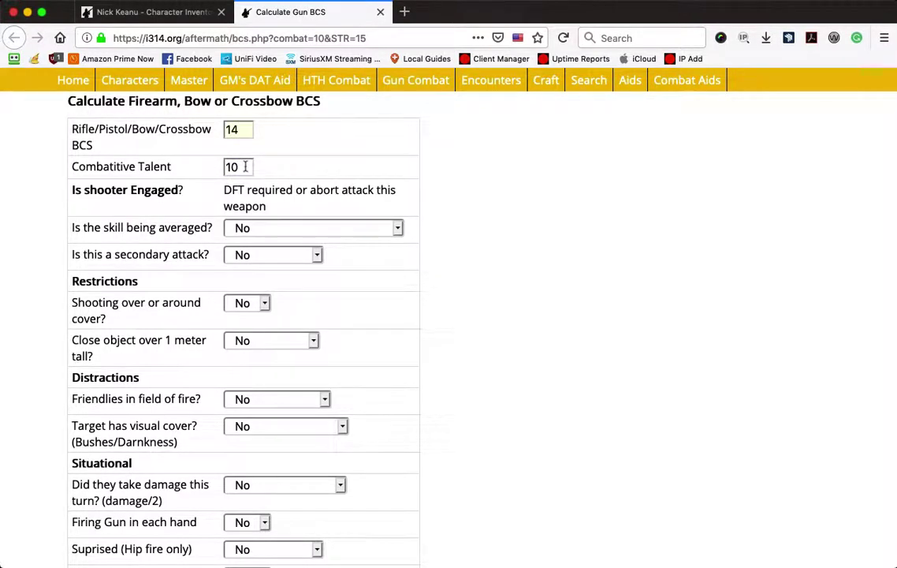
- Review the Gun BCS modifiers and set Friendlies in field of fire to 1 Friendly -1
{"action": "scroll", "coordinate": [235, 280], "scroll_direction": "down", "scroll_amount": 5}
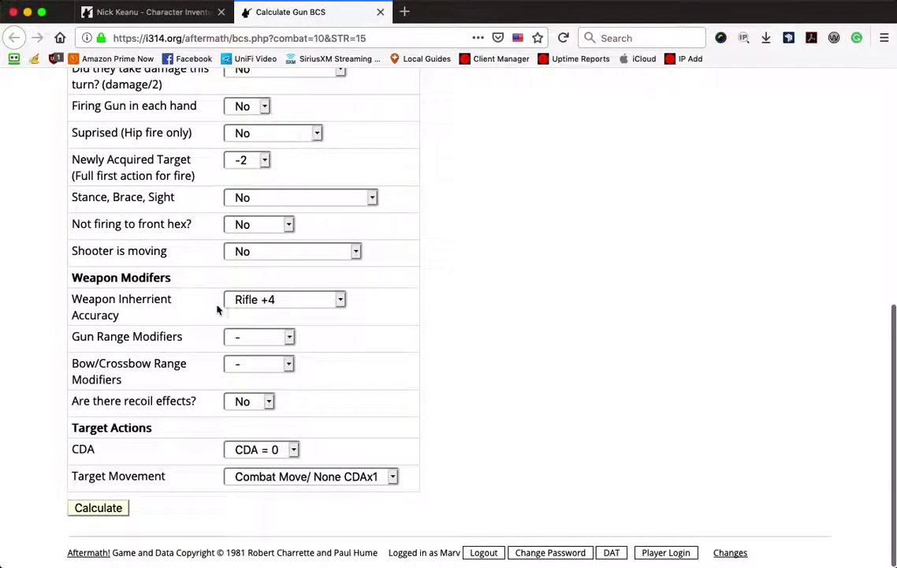
{"action": "scroll", "coordinate": [175, 313], "scroll_direction": "up", "scroll_amount": 5}
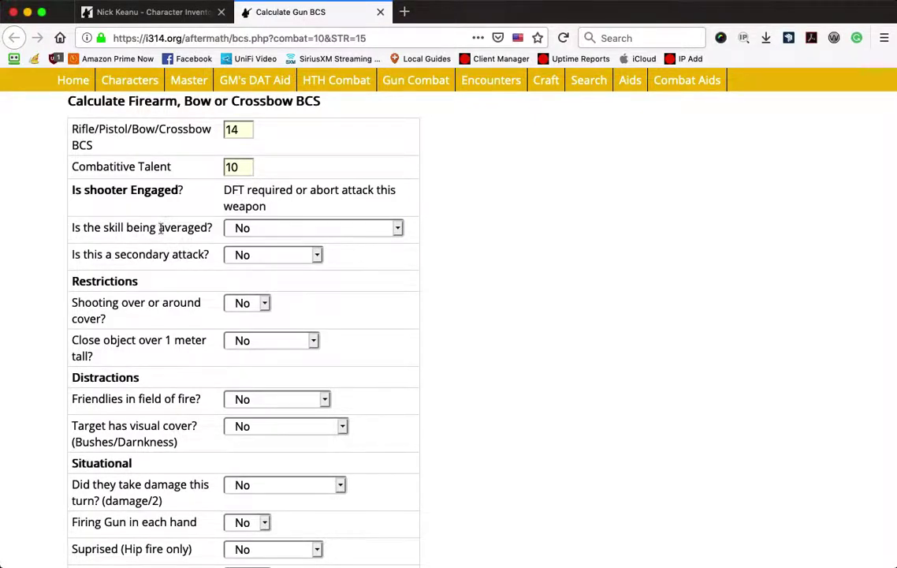
{"action": "scroll", "coordinate": [160, 228], "scroll_direction": "down", "scroll_amount": 3}
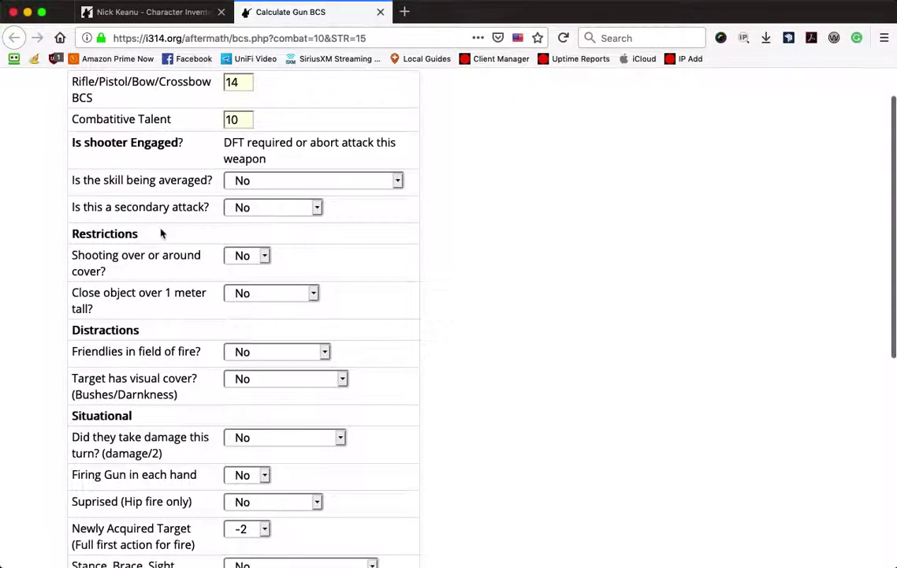
{"action": "scroll", "coordinate": [160, 232], "scroll_direction": "down", "scroll_amount": 1}
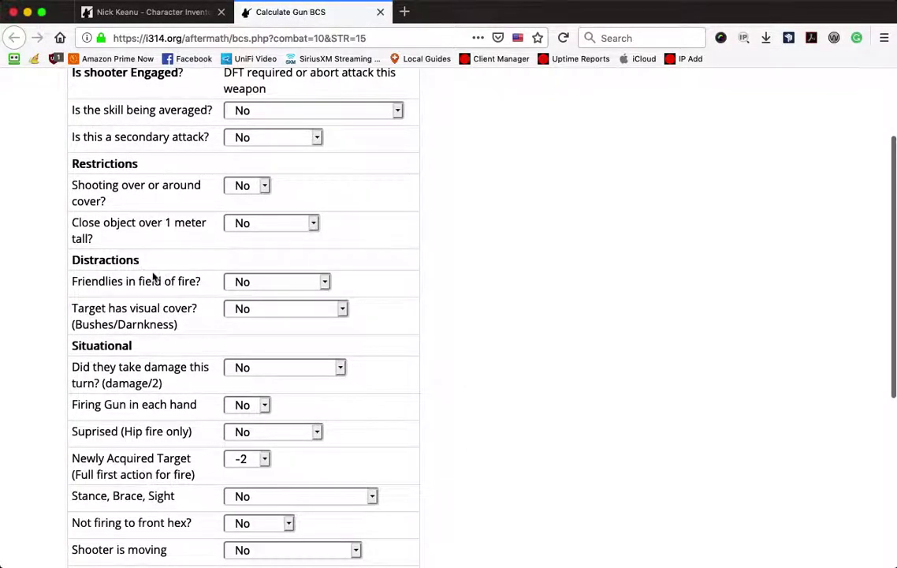
{"action": "scroll", "coordinate": [155, 276], "scroll_direction": "down", "scroll_amount": 1}
{"action": "left_click", "coordinate": [239, 249]}
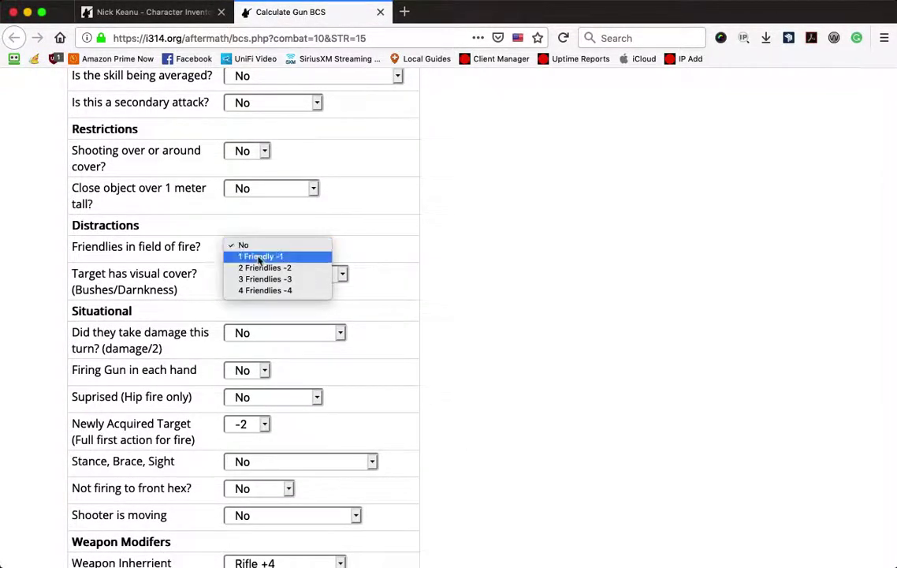
{"action": "left_click", "coordinate": [261, 257]}
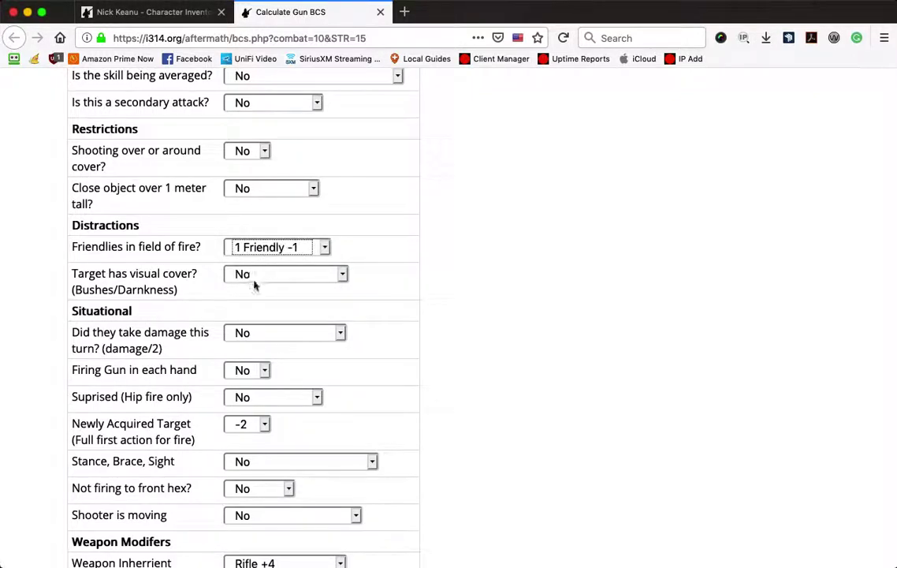
- Set the weapon's inherent accuracy to Pistol STD and the gun range modifier to PBR +1
{"action": "scroll", "coordinate": [167, 296], "scroll_direction": "down", "scroll_amount": 3}
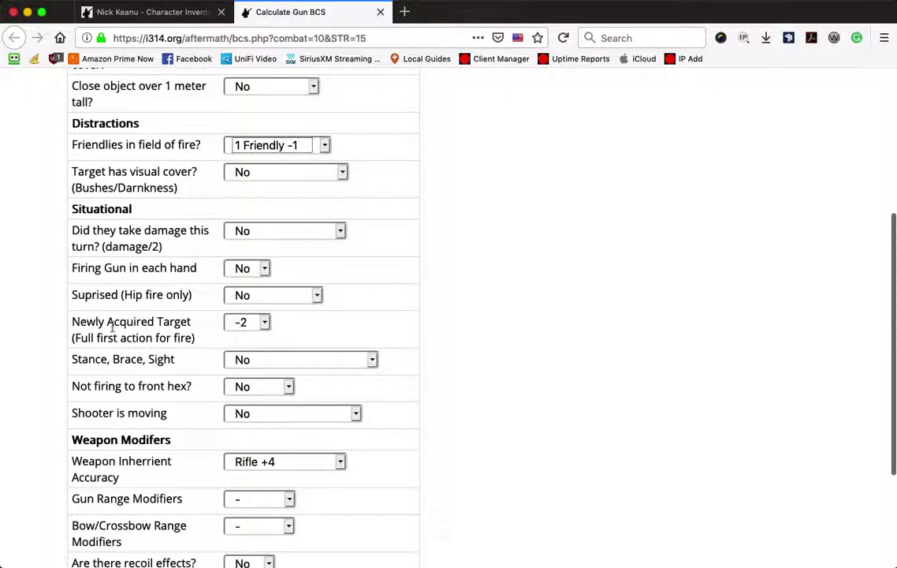
{"action": "scroll", "coordinate": [252, 327], "scroll_direction": "down", "scroll_amount": 4}
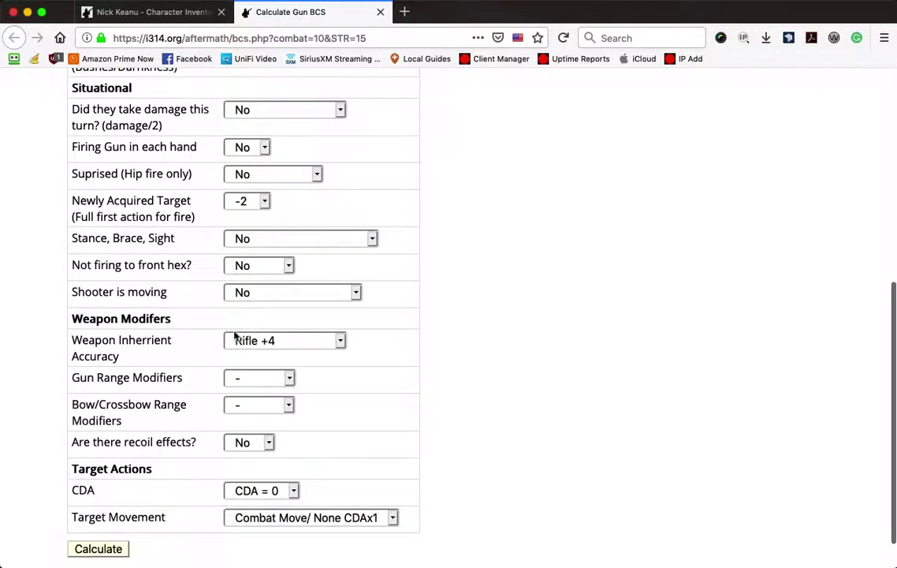
{"action": "scroll", "coordinate": [237, 332], "scroll_direction": "down", "scroll_amount": 1}
{"action": "left_click", "coordinate": [267, 300]}
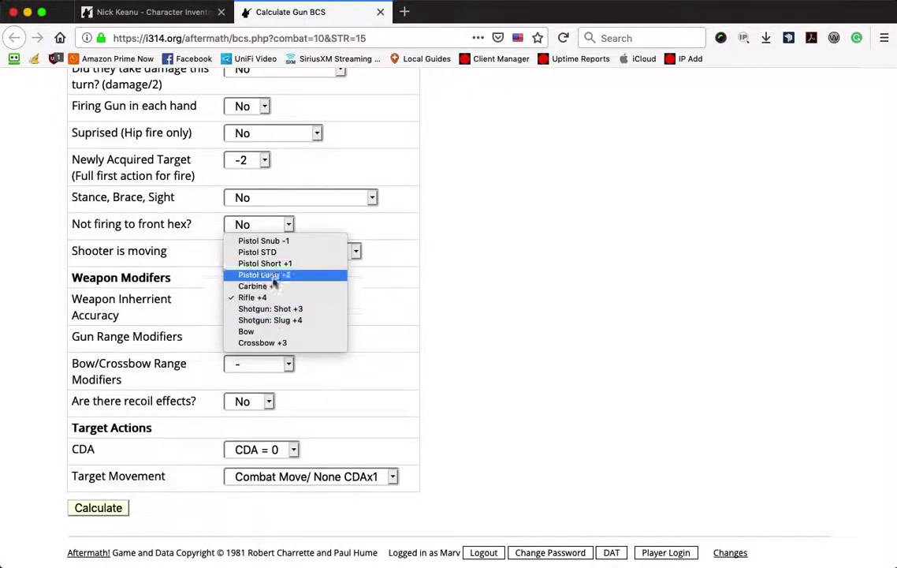
{"action": "left_click", "coordinate": [251, 252]}
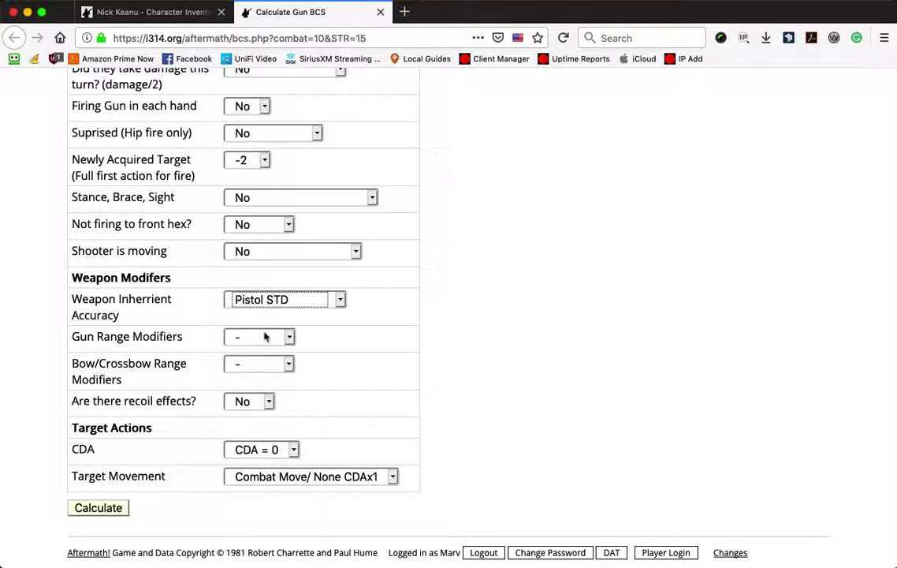
{"action": "left_click", "coordinate": [265, 337]}
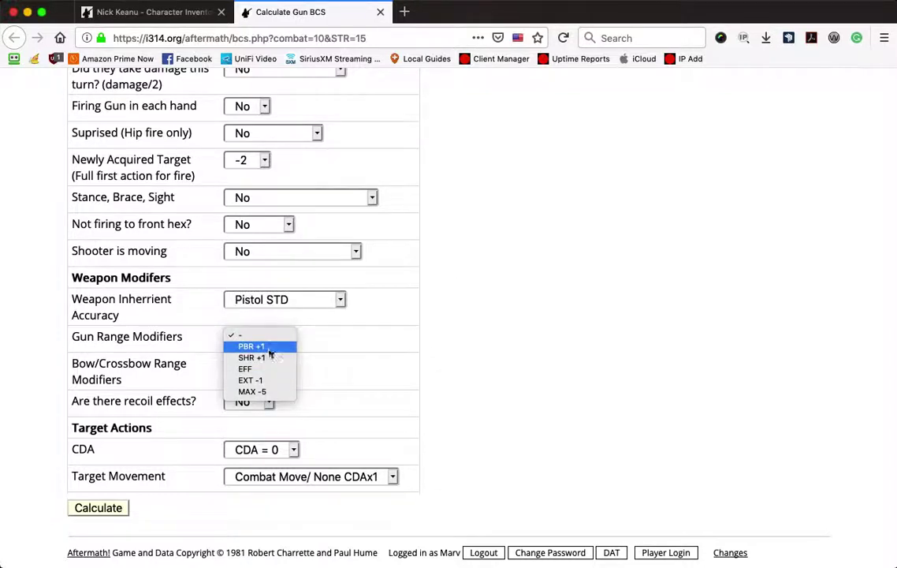
{"action": "left_click", "coordinate": [269, 348]}
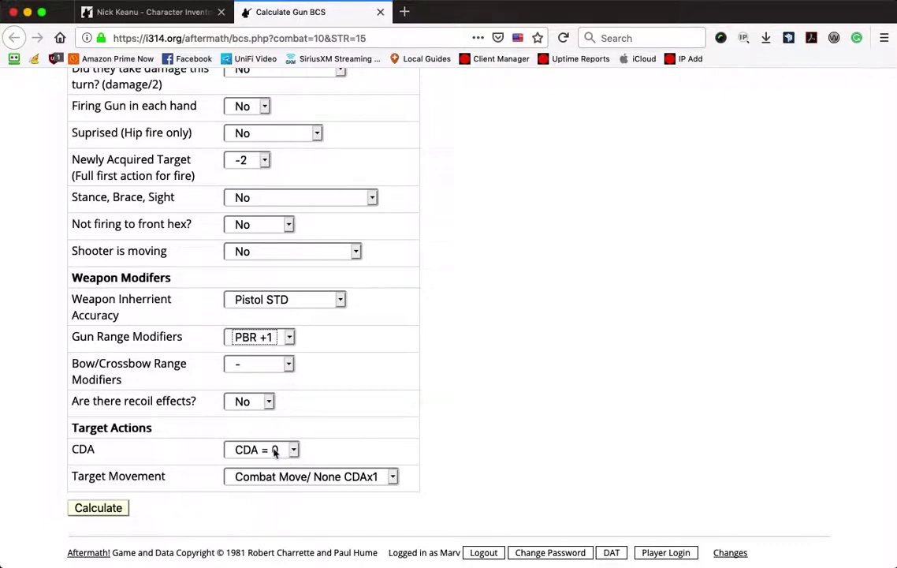
- Look up #1 Alligator (land)'s missile ODA in the DAT Aid and return to the Gun BCS calculator
{"action": "left_click", "coordinate": [115, 13]}
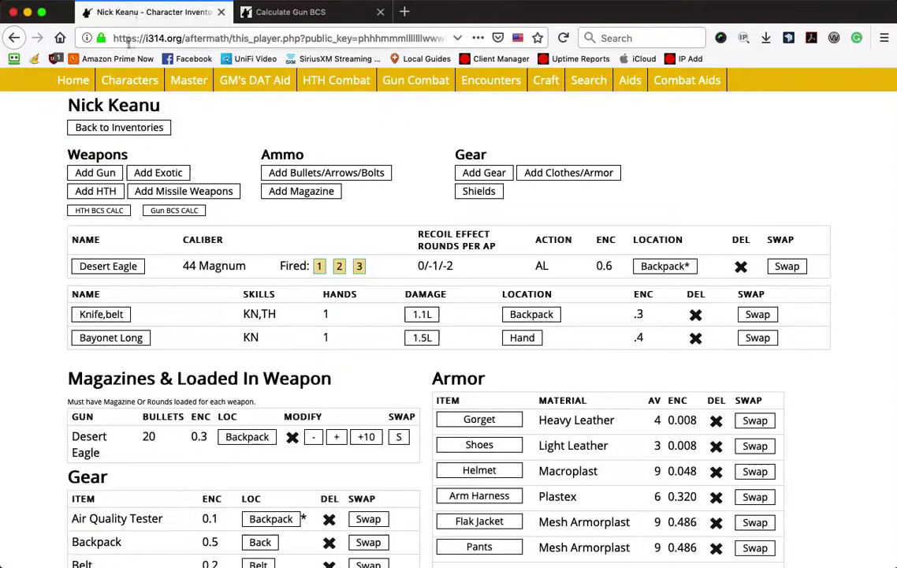
{"action": "scroll", "coordinate": [93, 110], "scroll_direction": "down", "scroll_amount": 15}
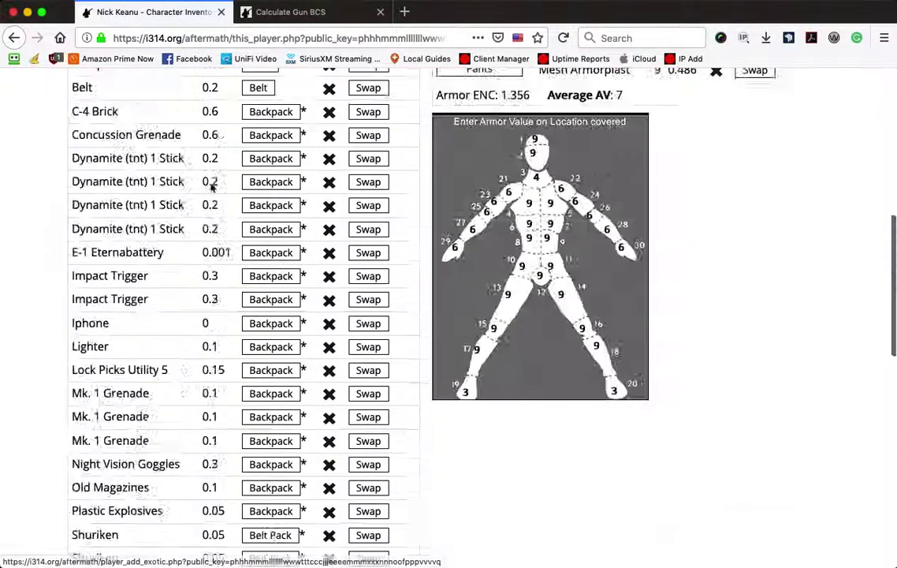
{"action": "scroll", "coordinate": [185, 115], "scroll_direction": "up", "scroll_amount": 15}
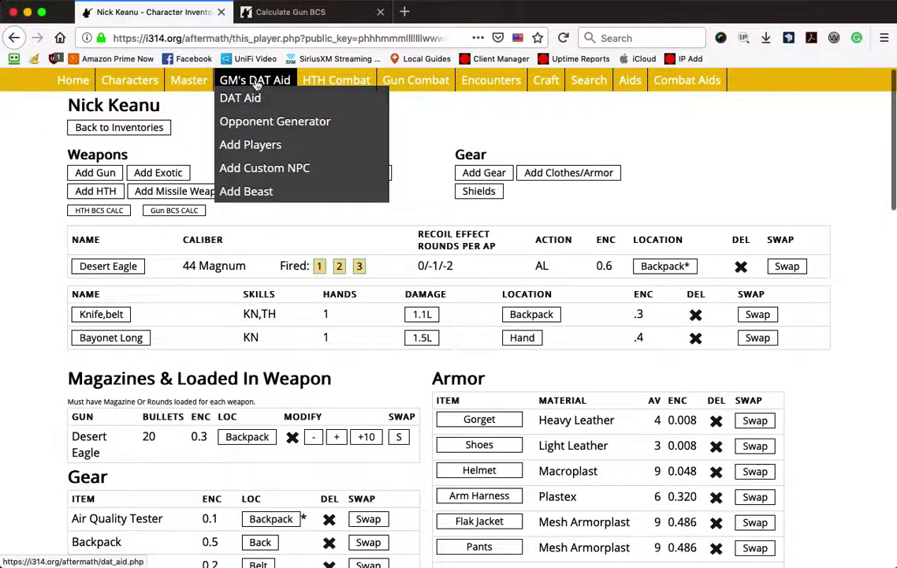
{"action": "left_click", "coordinate": [256, 82]}
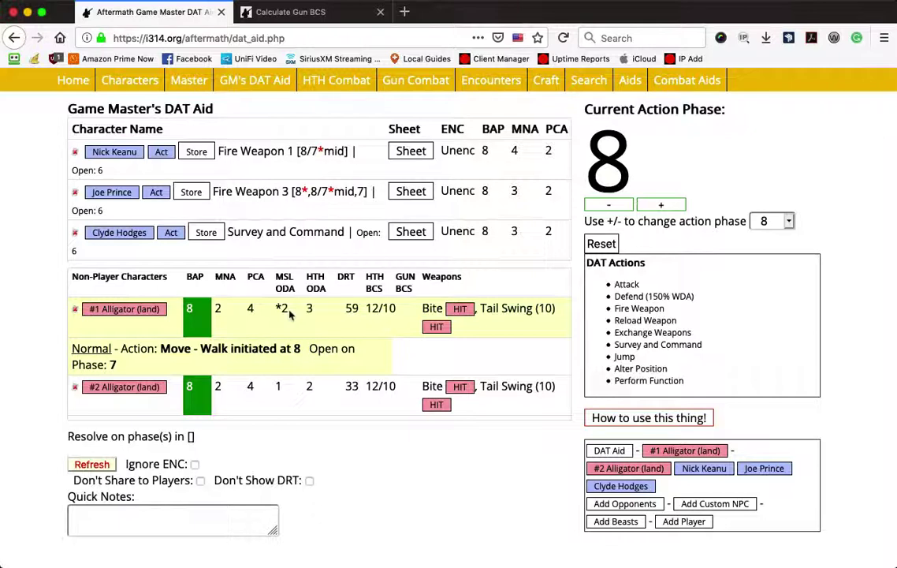
{"action": "scroll", "coordinate": [289, 314], "scroll_direction": "left", "scroll_amount": 5}
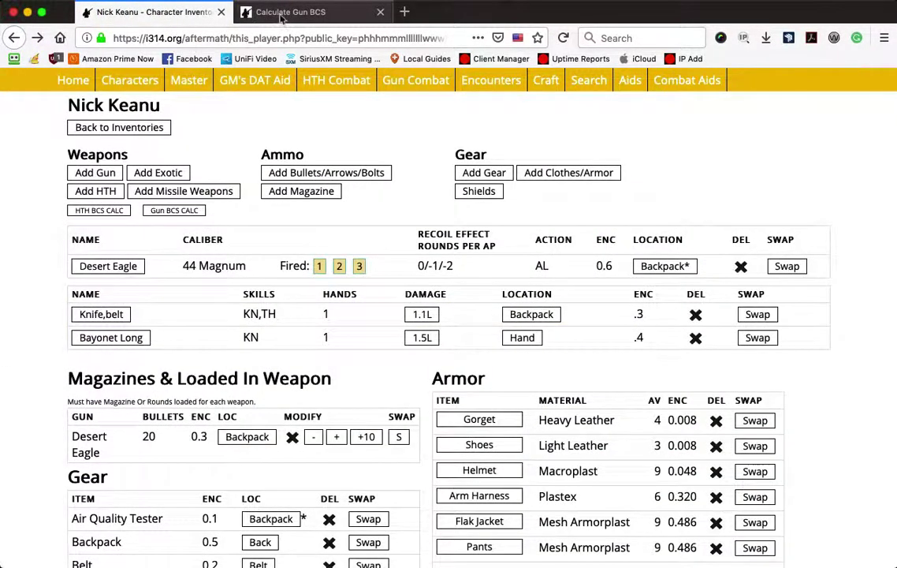
{"action": "left_click", "coordinate": [249, 13]}
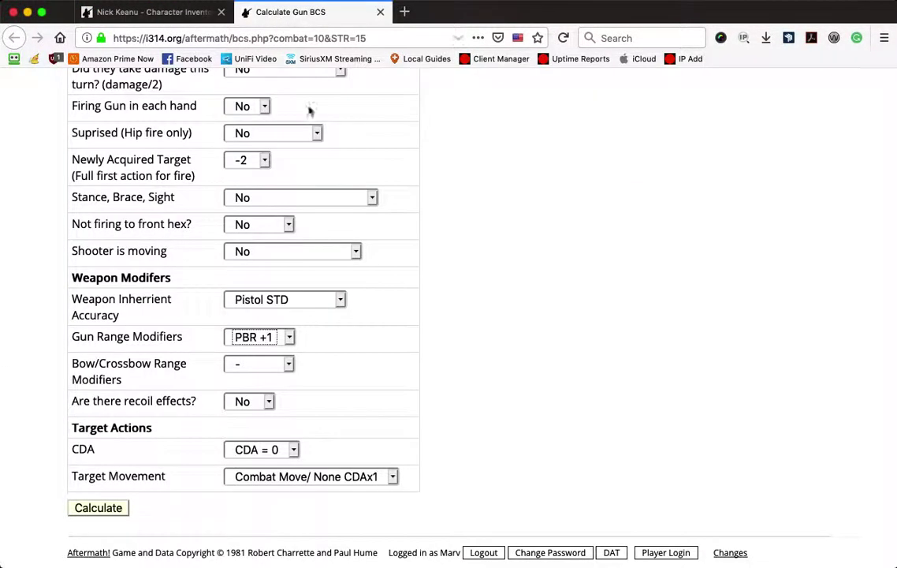
- Set the target's CDA to 1 in the Target Actions section
{"action": "left_click", "coordinate": [274, 450]}
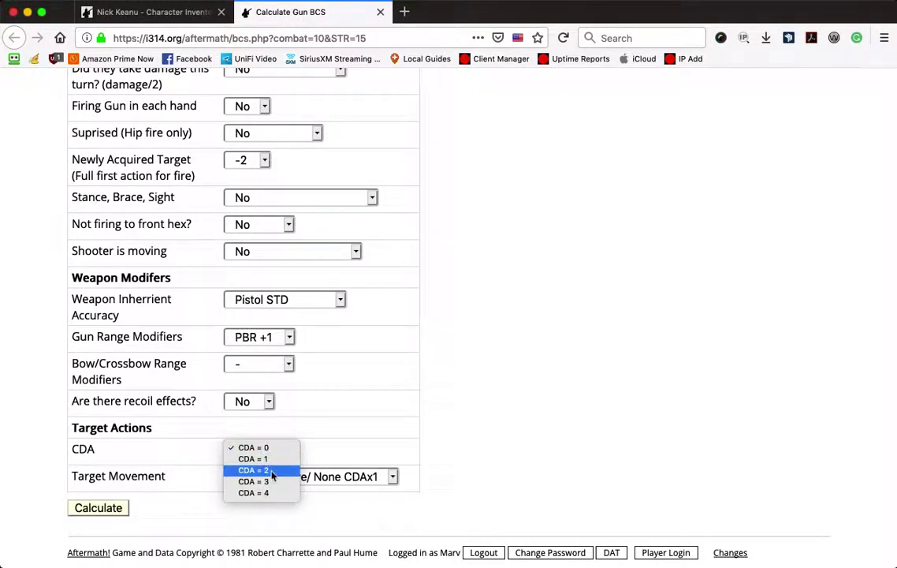
{"action": "left_click", "coordinate": [272, 472]}
{"action": "left_click", "coordinate": [272, 455]}
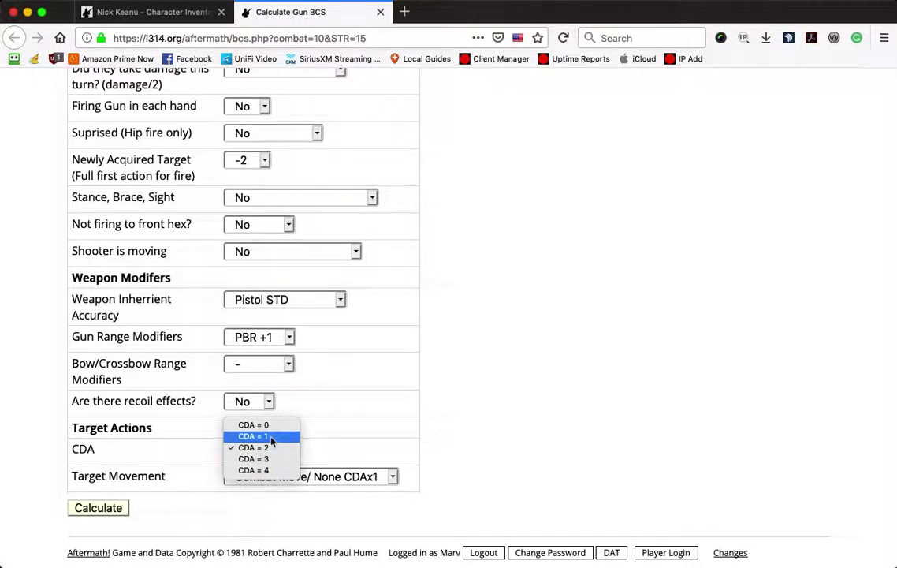
{"action": "left_click", "coordinate": [272, 438]}
- Try Walk CDAx2 as the target movement, switch it back to Combat Move/None CDAx1, and reselect CDA = 1
{"action": "left_click", "coordinate": [292, 478]}
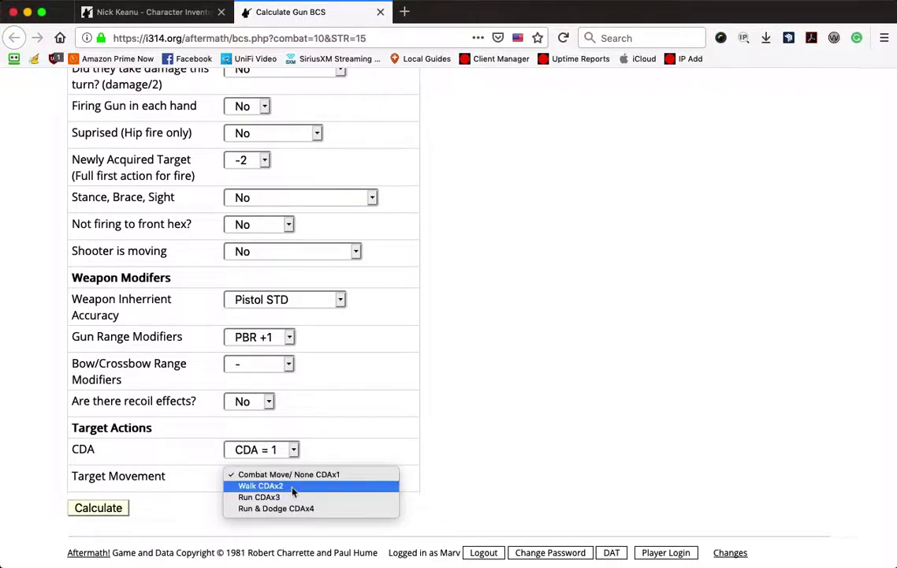
{"action": "left_click", "coordinate": [293, 486]}
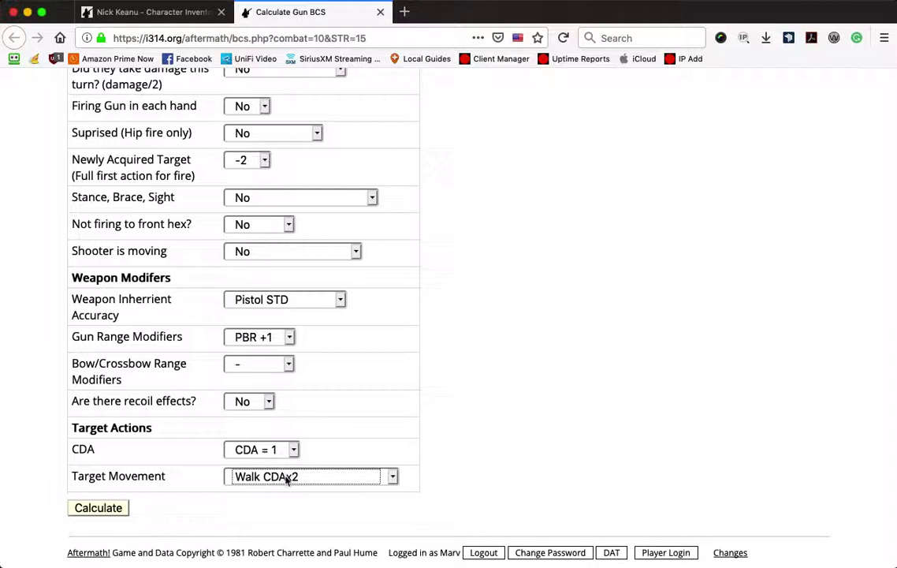
{"action": "left_click", "coordinate": [286, 478]}
{"action": "left_click", "coordinate": [267, 461]}
{"action": "left_click", "coordinate": [265, 455]}
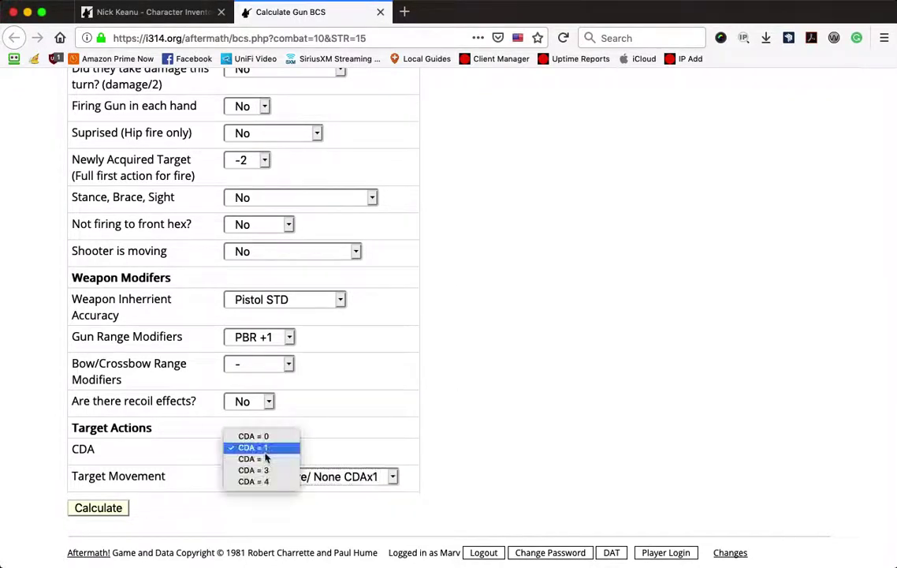
{"action": "left_click", "coordinate": [268, 447]}
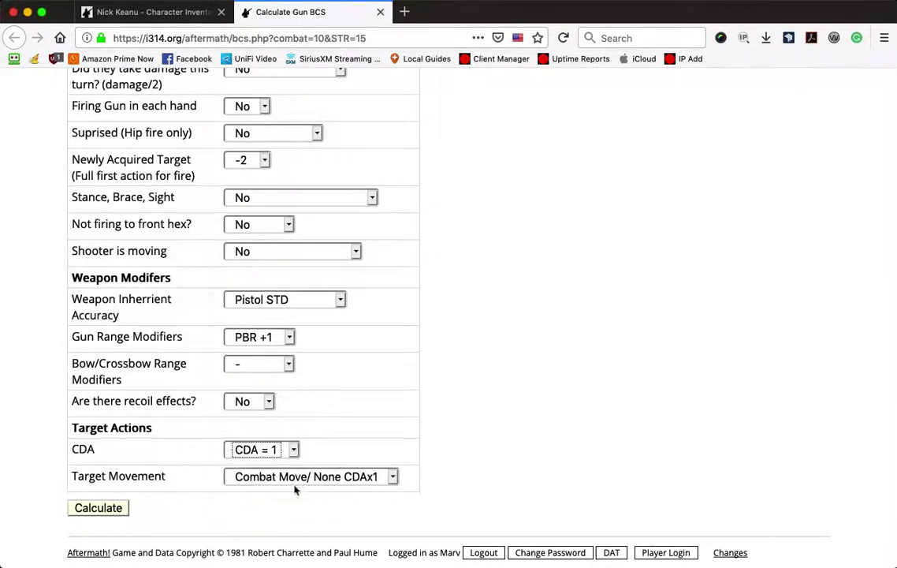
- Set the target movement to Walk CDAx2 and calculate the shooter's modified BCS
{"action": "left_click", "coordinate": [294, 479]}
{"action": "key", "text": "Escape"}
{"action": "key", "text": "Down"}
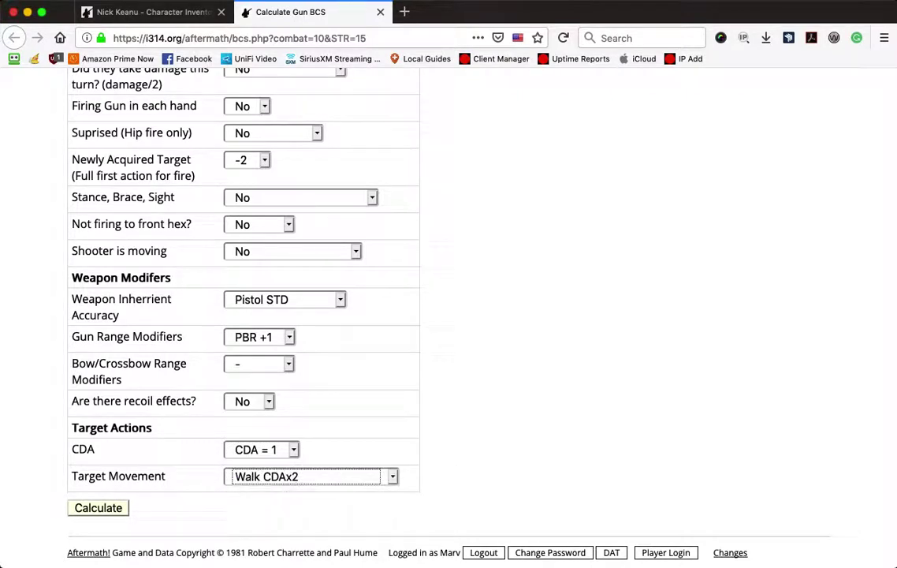
{"action": "left_click", "coordinate": [98, 508]}
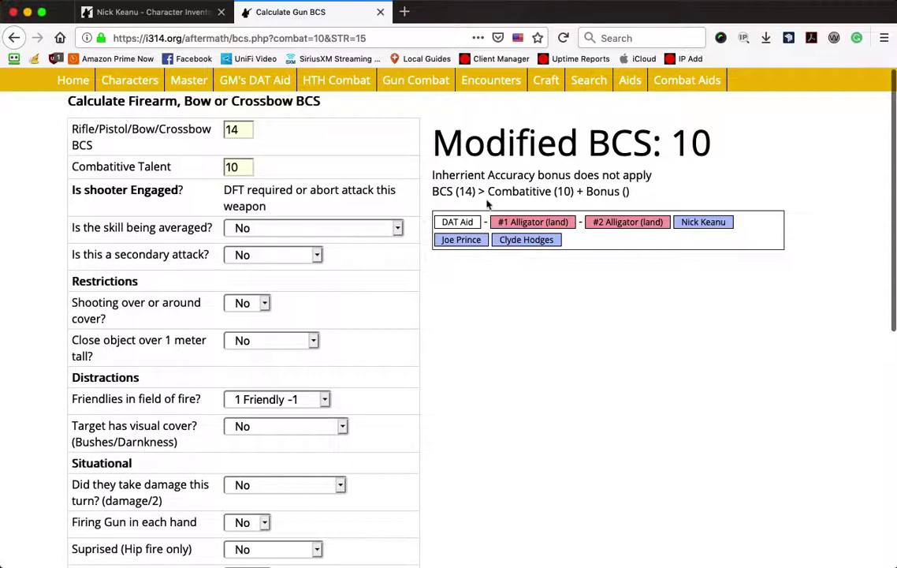
- Return to the DAT Aid and open the gun damage form for one Desert Eagle round from the first player character's inventory
{"action": "left_click", "coordinate": [457, 221]}
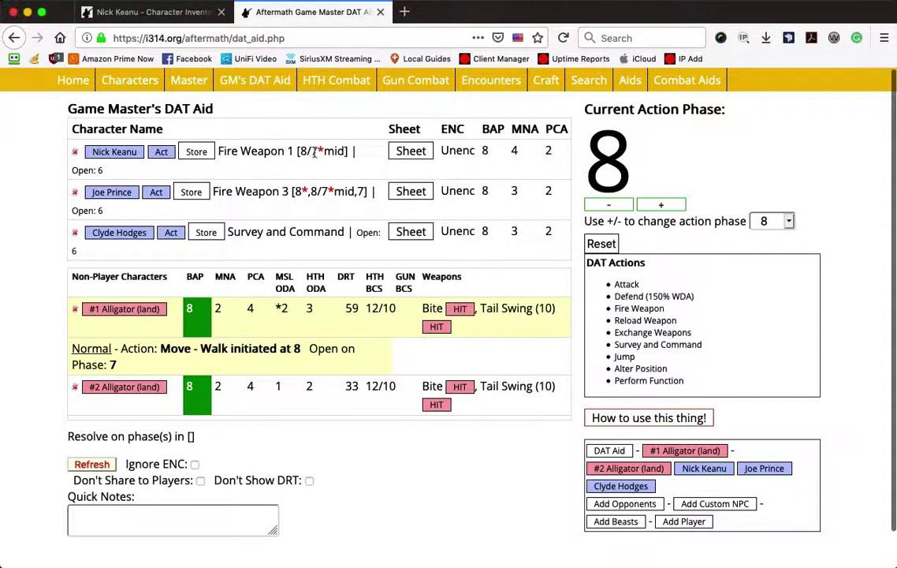
{"action": "left_click", "coordinate": [117, 150]}
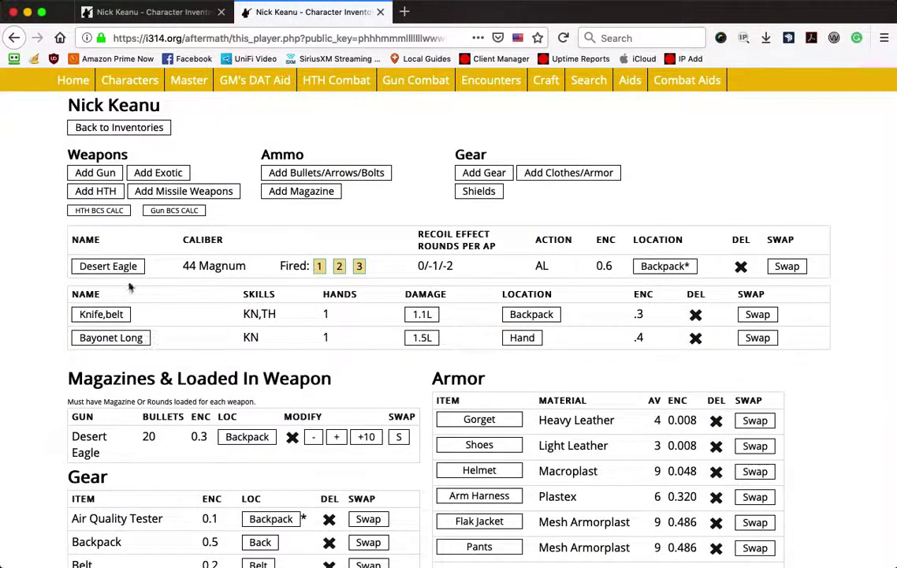
{"action": "left_click", "coordinate": [321, 266]}
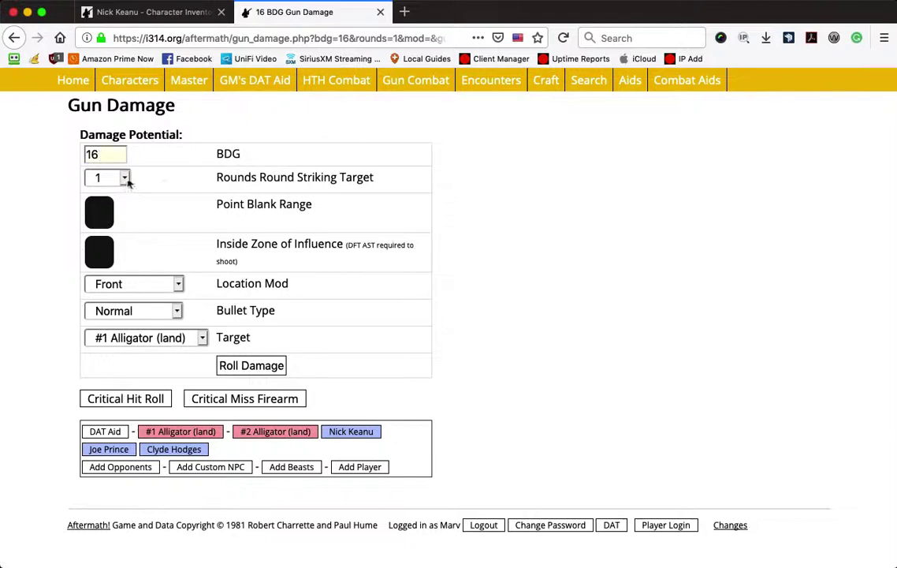
- Enable Point Blank Range for the shot, with location mod Front, bullet type Normal and #1 Alligator (land) as the target
{"action": "left_click", "coordinate": [95, 207]}
{"action": "left_click", "coordinate": [157, 286]}
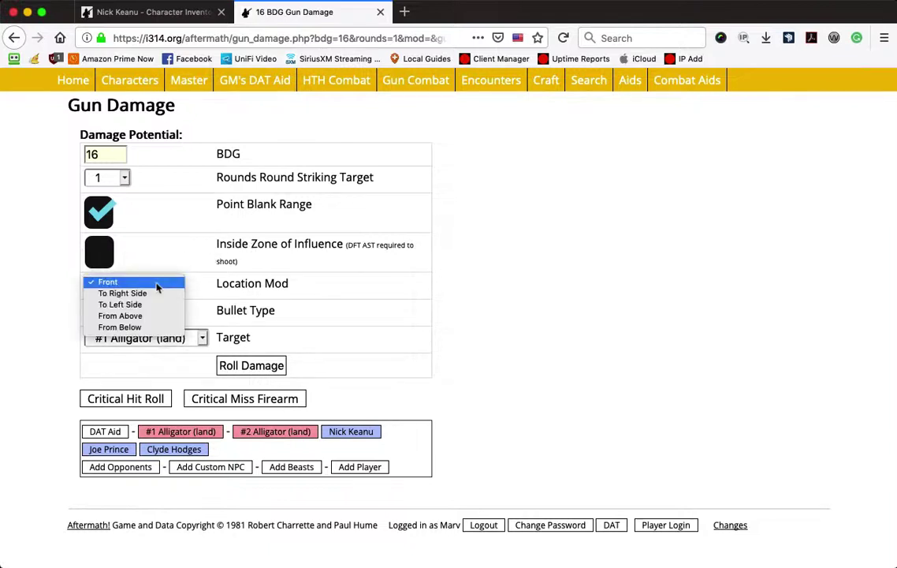
{"action": "left_click", "coordinate": [156, 287]}
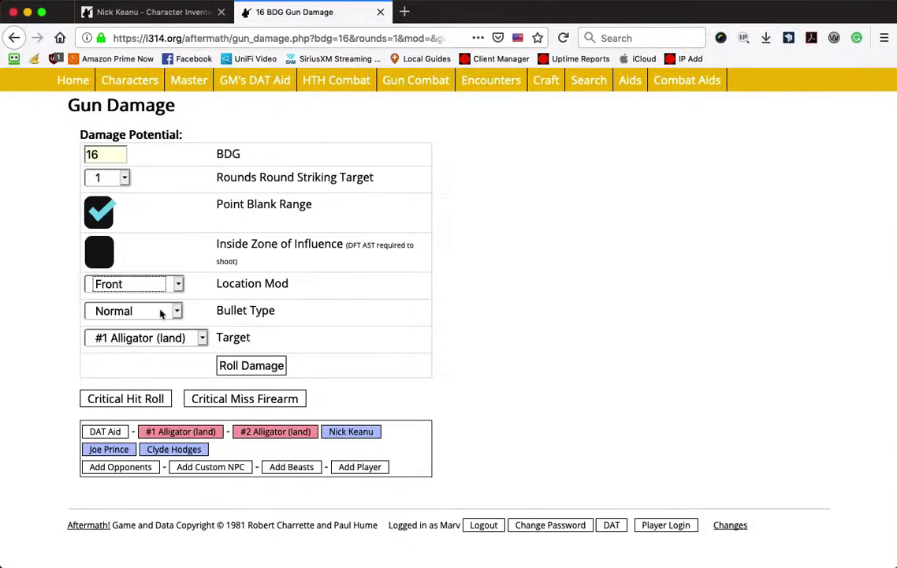
{"action": "left_click", "coordinate": [162, 313]}
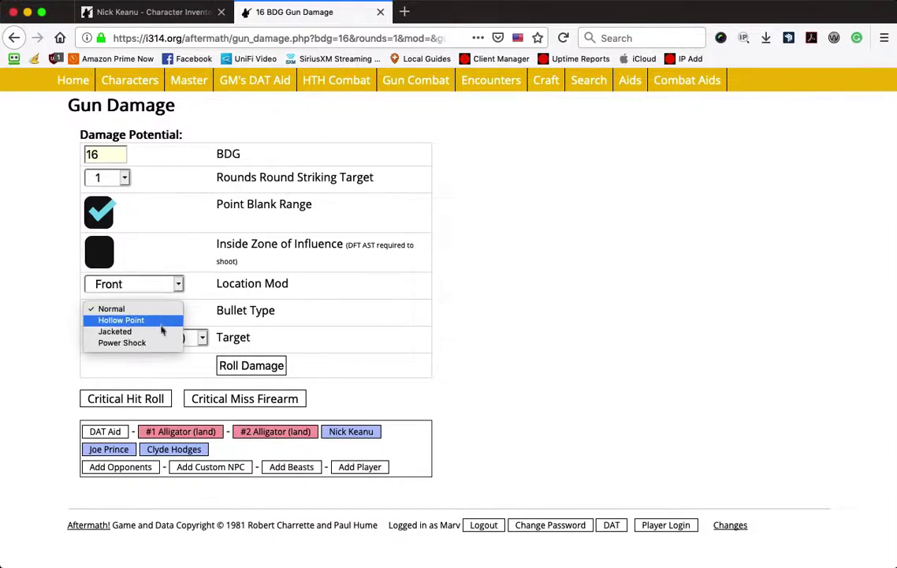
{"action": "left_click", "coordinate": [158, 308]}
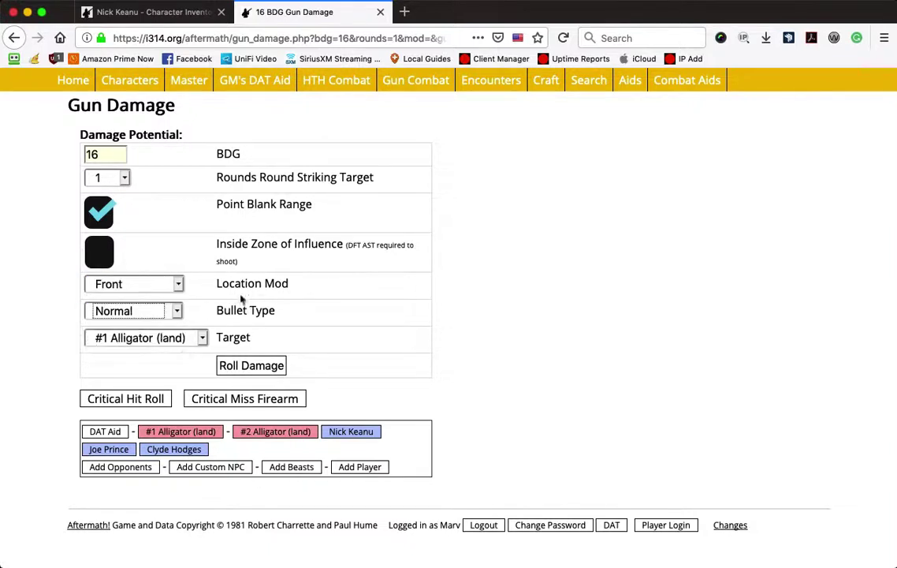
{"action": "left_click", "coordinate": [164, 339]}
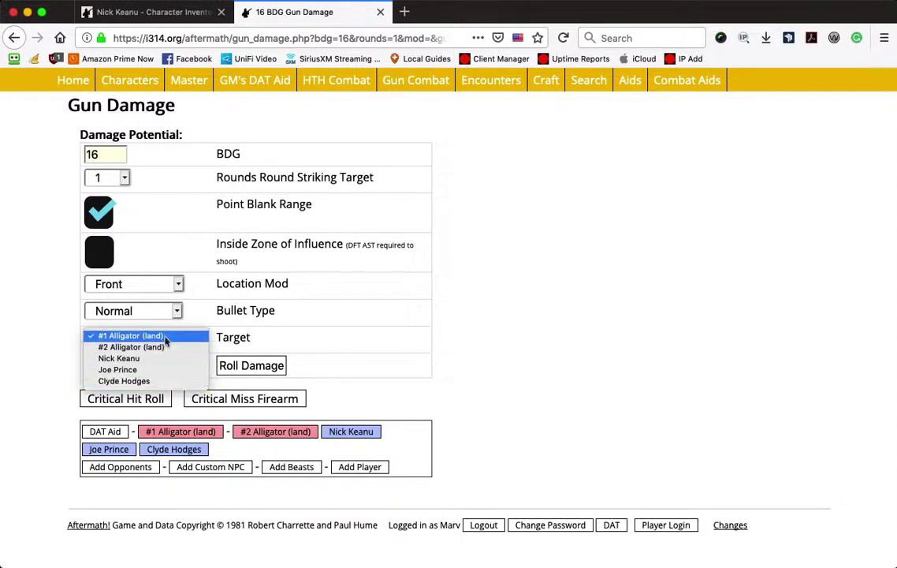
{"action": "left_click", "coordinate": [167, 339]}
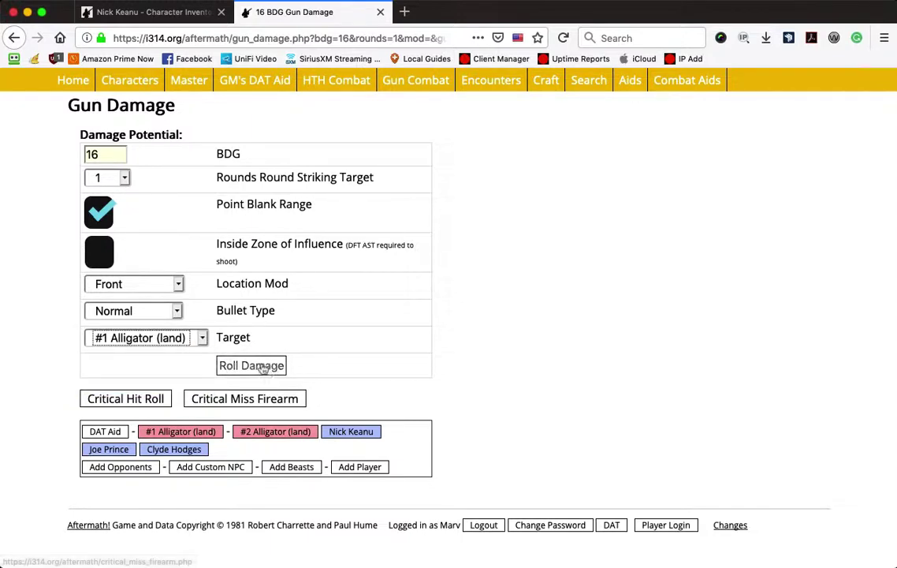
- Roll the gun damage against #1 Alligator (land), review the armor and damage results, and apply the damage
{"action": "left_click", "coordinate": [262, 367]}
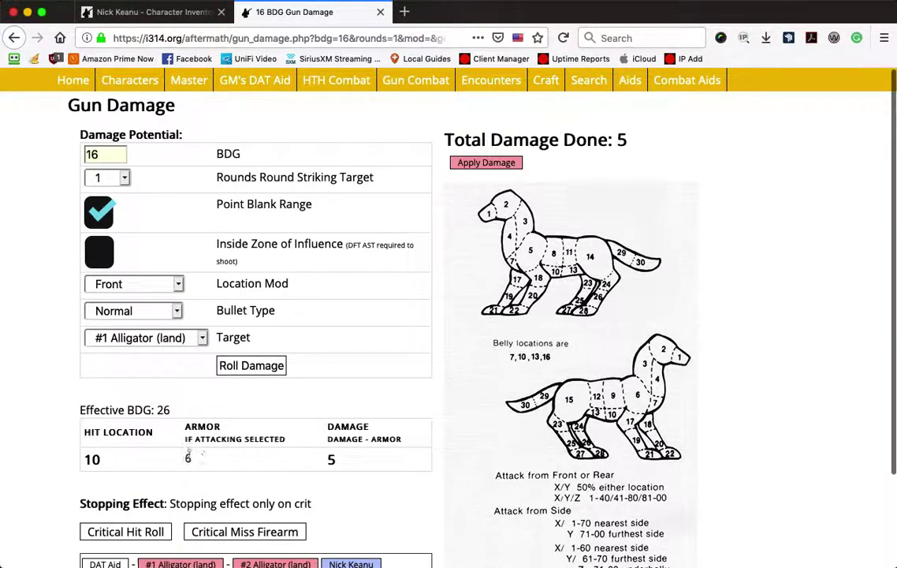
{"action": "double_click", "coordinate": [190, 460]}
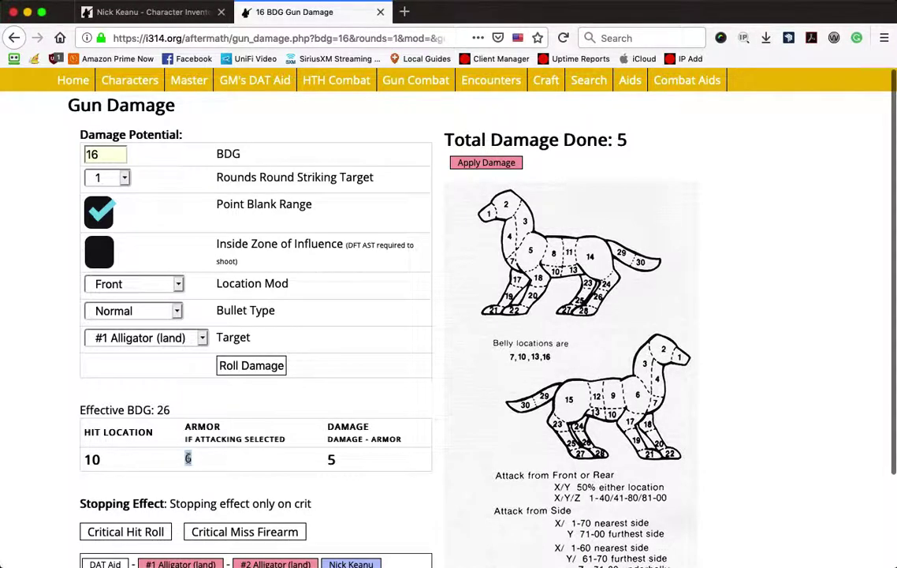
{"action": "left_click", "coordinate": [341, 466]}
{"action": "scroll", "coordinate": [293, 506], "scroll_direction": "down", "scroll_amount": 3}
{"action": "scroll", "coordinate": [293, 506], "scroll_direction": "up", "scroll_amount": 3}
{"action": "left_click", "coordinate": [486, 162]}
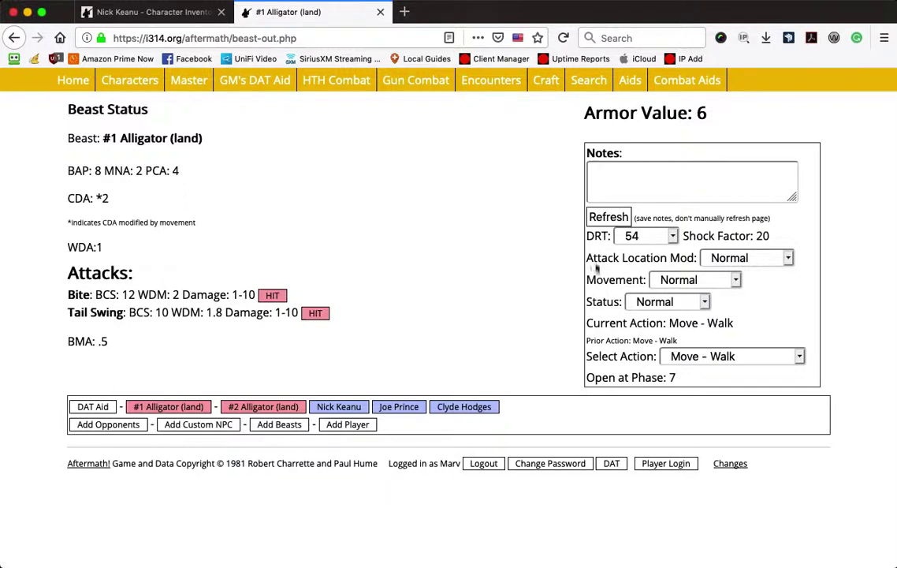
- Look through the DRT values for #1 Alligator (land), keep 54 selected, and return to the DAT Aid
{"action": "left_click", "coordinate": [672, 236]}
{"action": "scroll", "coordinate": [667, 351], "scroll_direction": "down", "scroll_amount": 1}
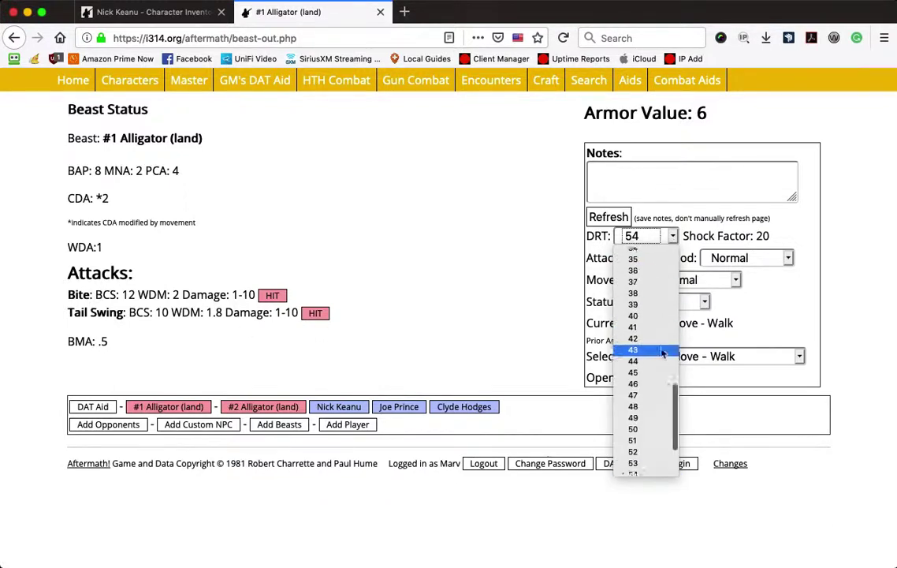
{"action": "scroll", "coordinate": [664, 351], "scroll_direction": "down", "scroll_amount": 1}
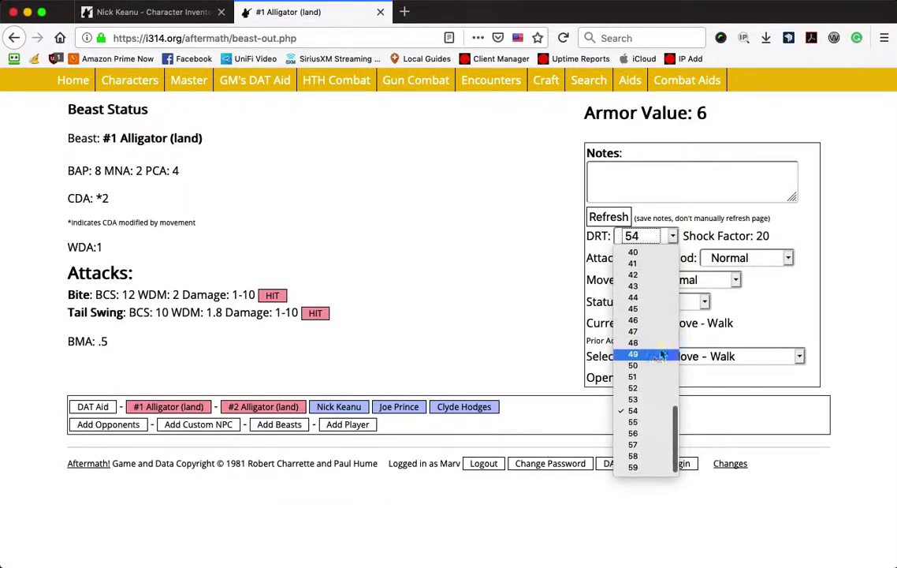
{"action": "left_click", "coordinate": [636, 411]}
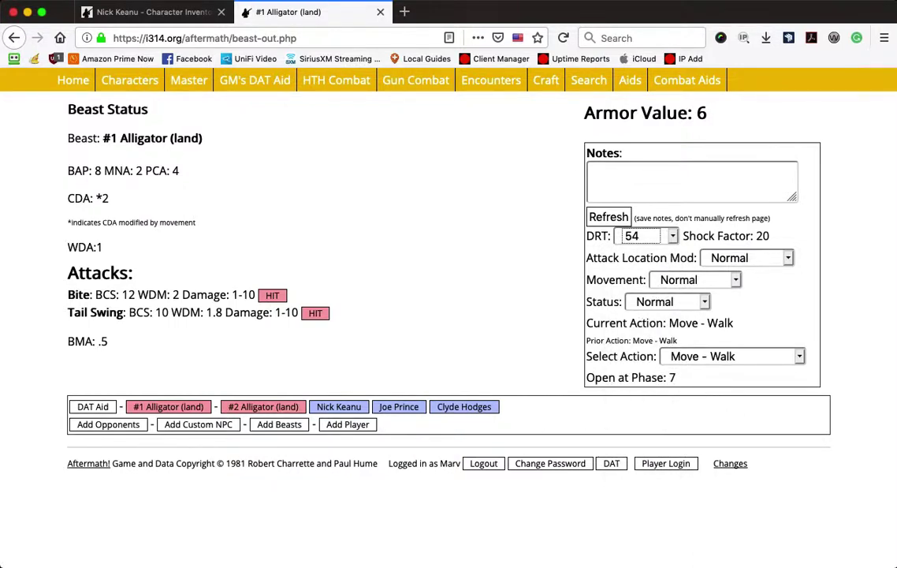
{"action": "left_click", "coordinate": [93, 406]}
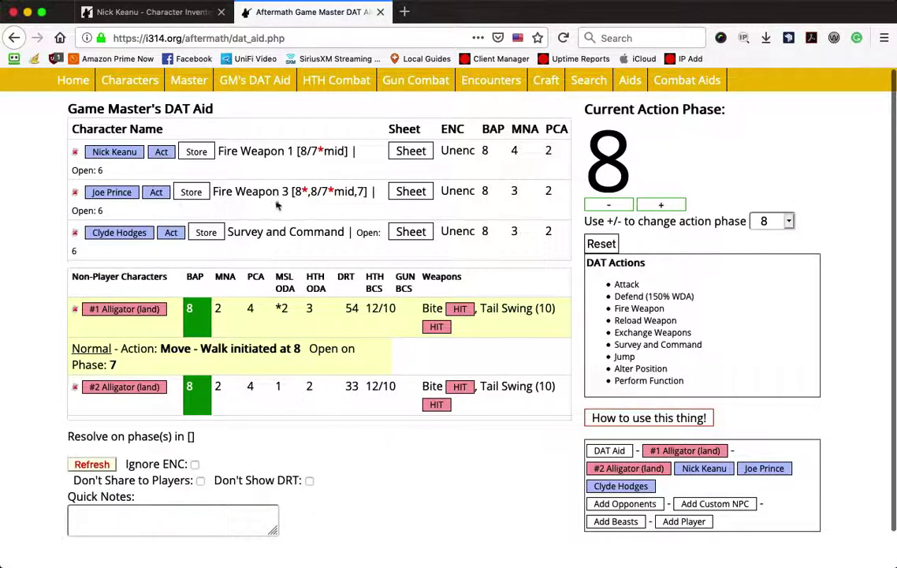
- Review the second player character's weapons, arrows, gear and armor inventory, then return to the DAT Aid
{"action": "left_click", "coordinate": [112, 193]}
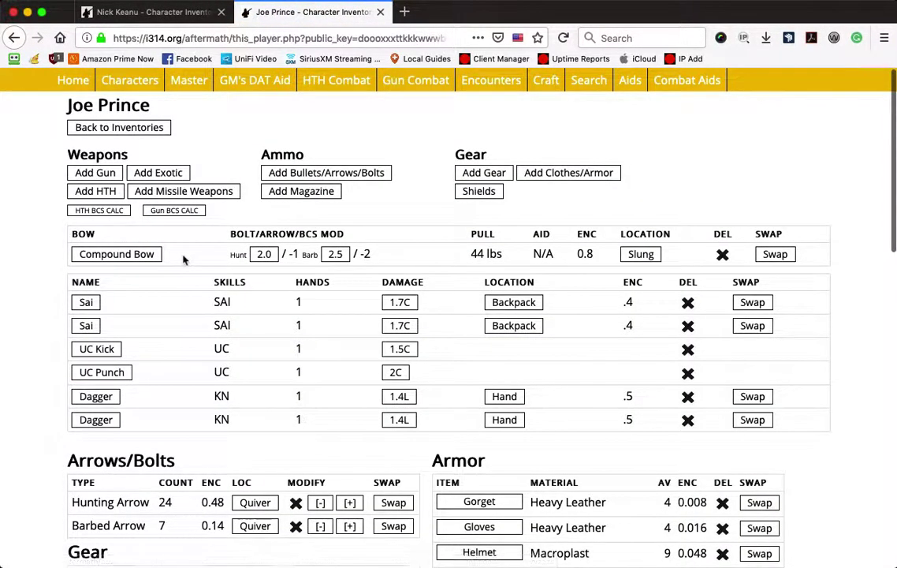
{"action": "scroll", "coordinate": [183, 261], "scroll_direction": "down", "scroll_amount": 1}
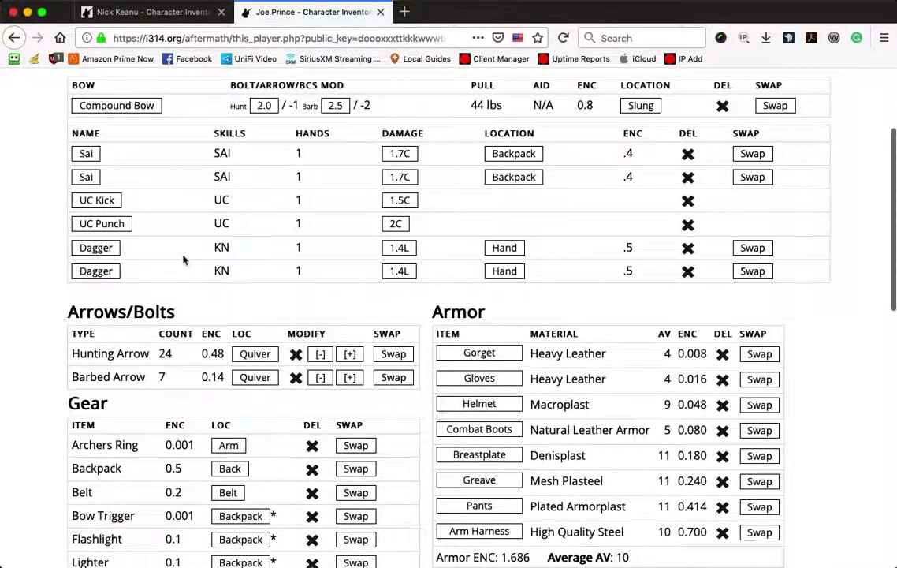
{"action": "scroll", "coordinate": [183, 261], "scroll_direction": "down", "scroll_amount": 2}
{"action": "scroll", "coordinate": [183, 260], "scroll_direction": "up", "scroll_amount": 3}
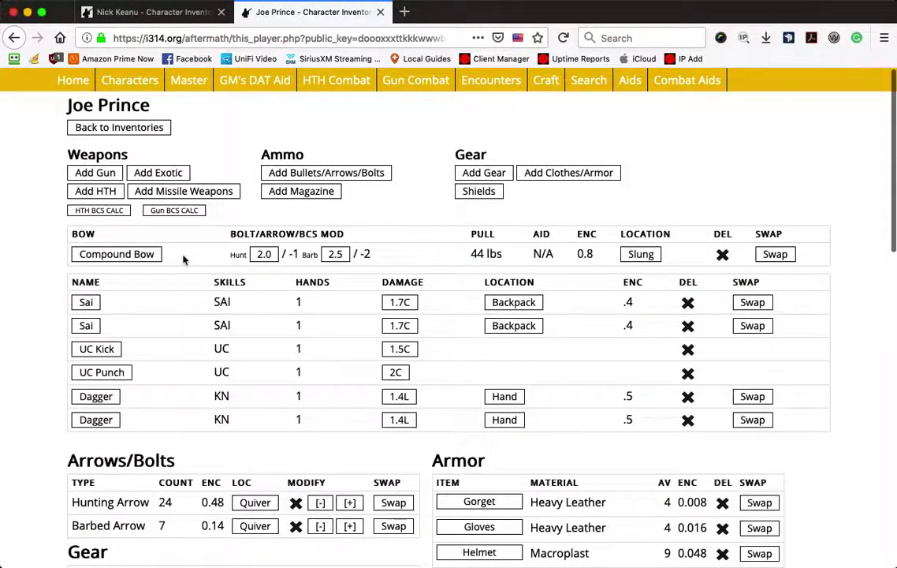
{"action": "scroll", "coordinate": [207, 245], "scroll_direction": "down", "scroll_amount": 1}
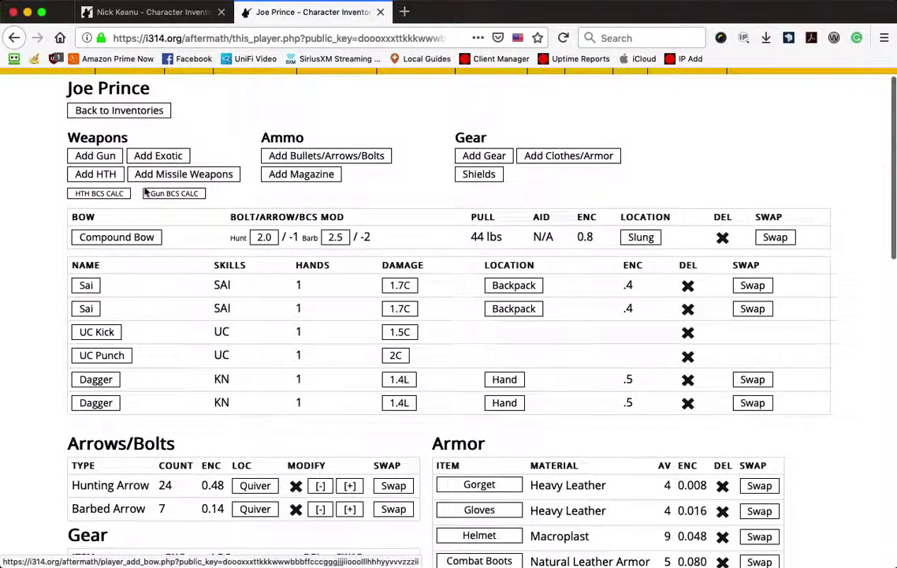
{"action": "scroll", "coordinate": [126, 190], "scroll_direction": "down", "scroll_amount": 15}
{"action": "left_click", "coordinate": [92, 401]}
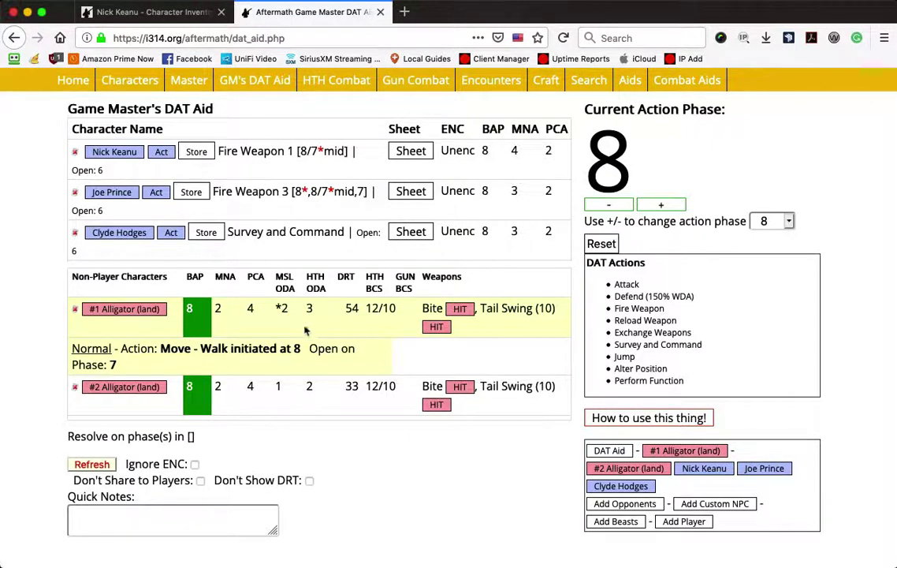
- Roll Bite damage from #1 Alligator against the second player character, with Front location modification and Normal critical hit WDM modifier
{"action": "left_click", "coordinate": [460, 310]}
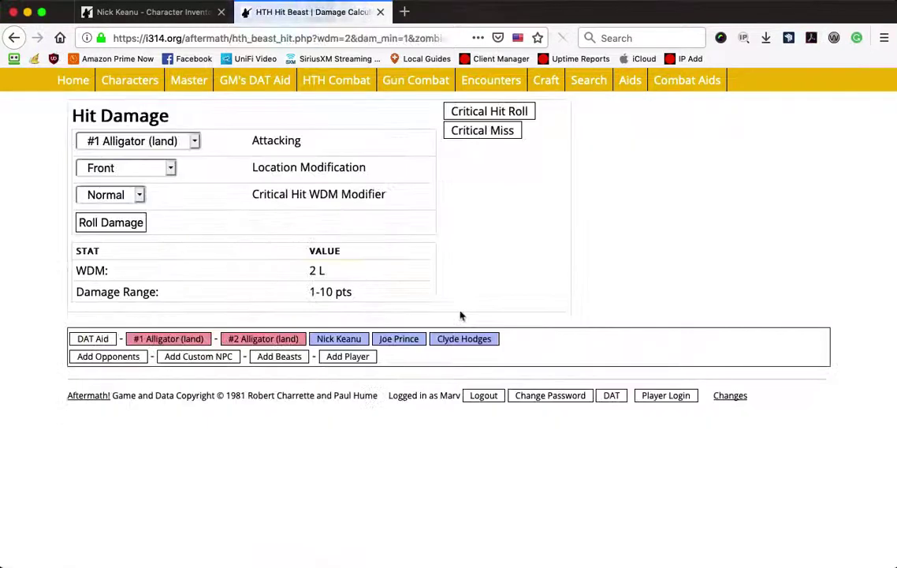
{"action": "left_click", "coordinate": [131, 142]}
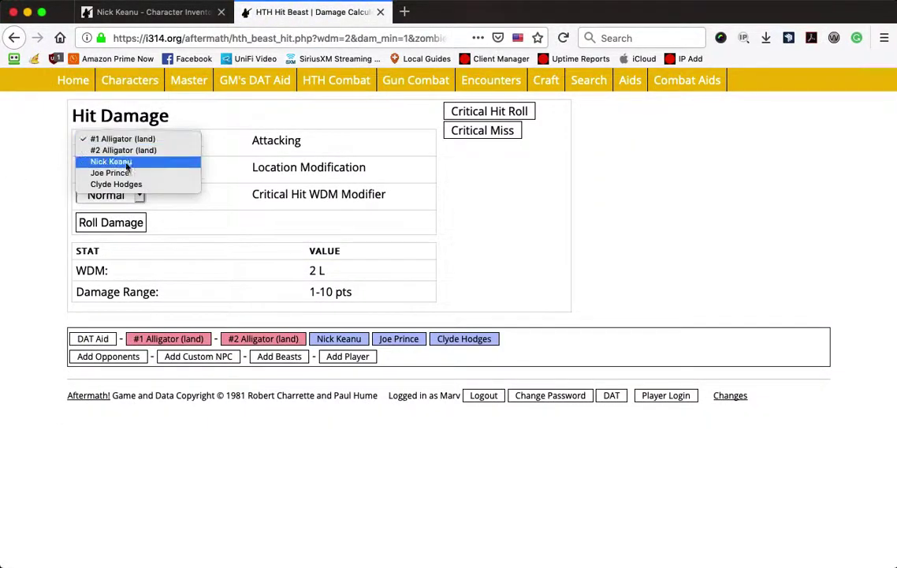
{"action": "left_click", "coordinate": [129, 174]}
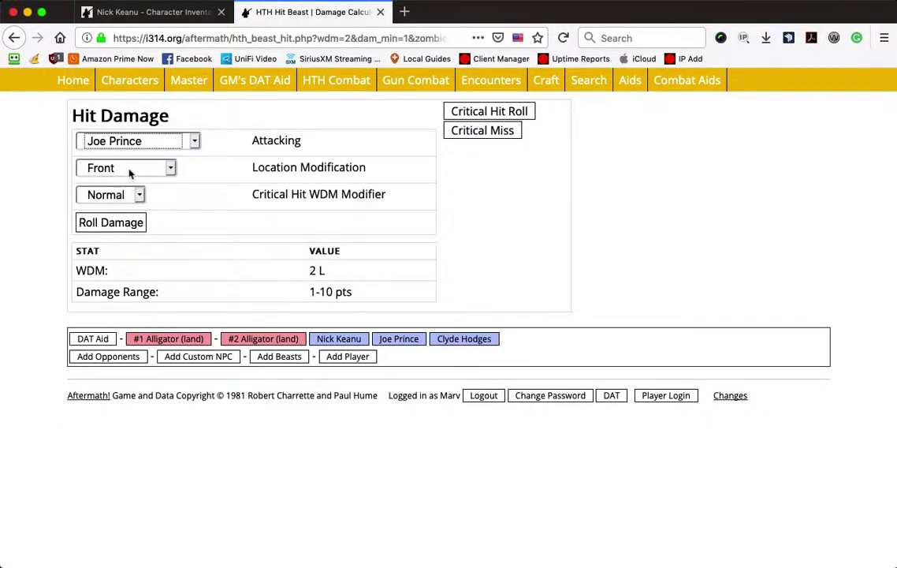
{"action": "left_click", "coordinate": [124, 199]}
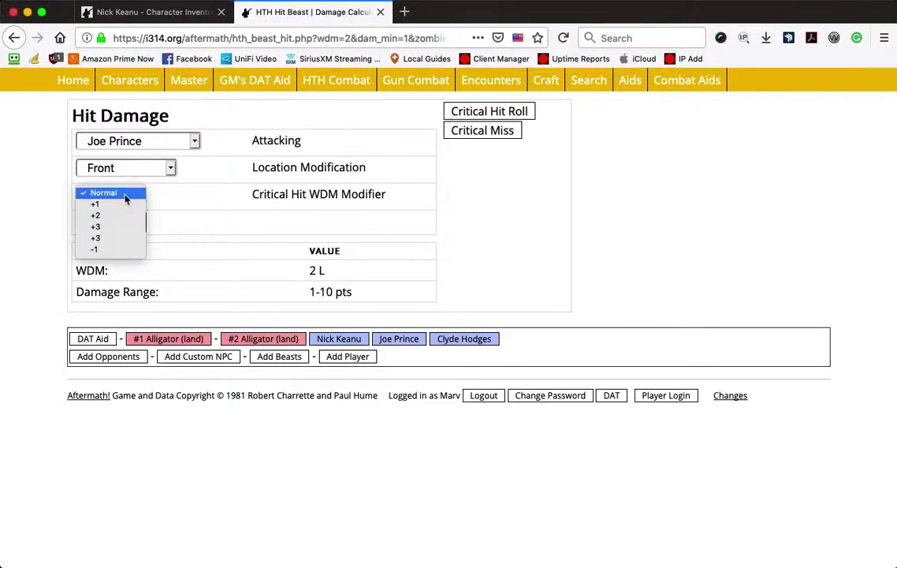
{"action": "left_click", "coordinate": [126, 197]}
{"action": "left_click", "coordinate": [114, 224]}
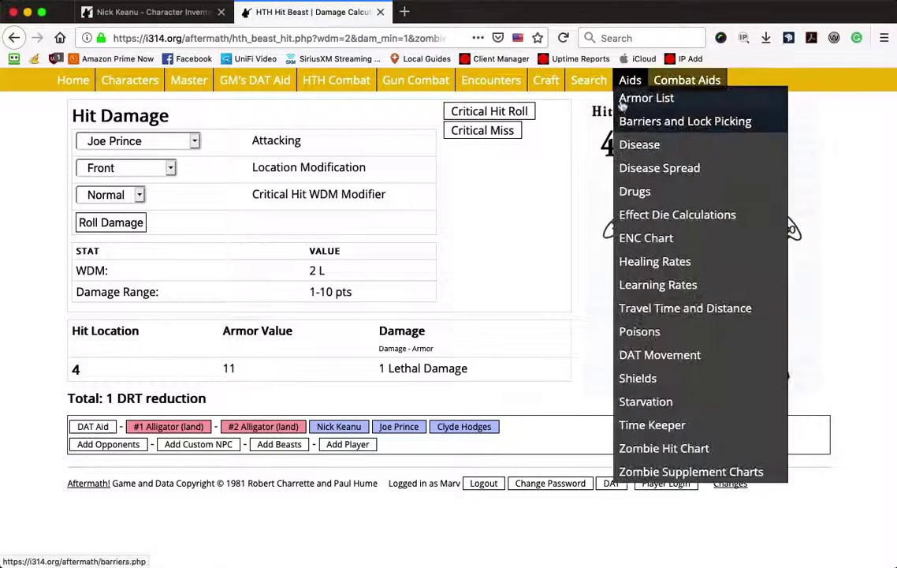
- Move the DAT Aid to action phase 7 and assign the Attack action to #1 Alligator (land)
{"action": "left_click", "coordinate": [87, 427]}
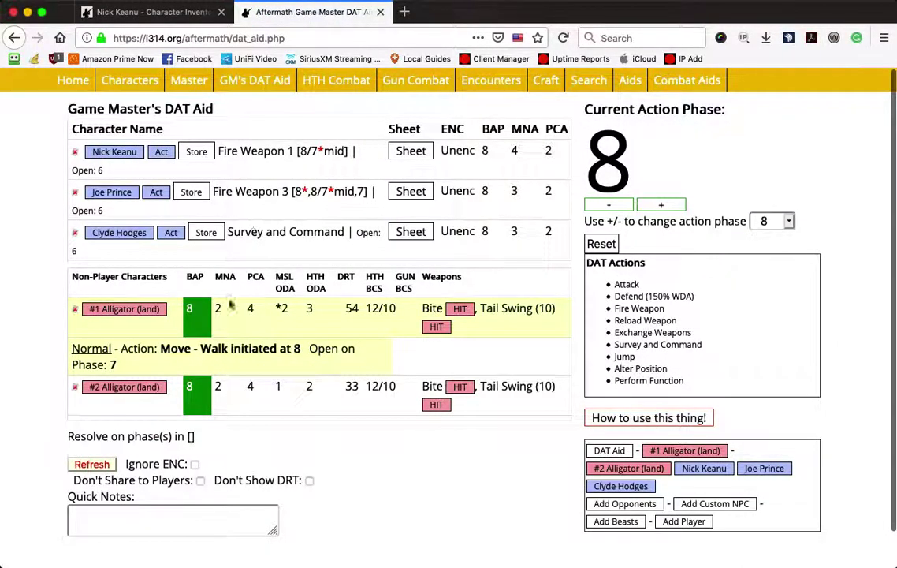
{"action": "left_click", "coordinate": [608, 206]}
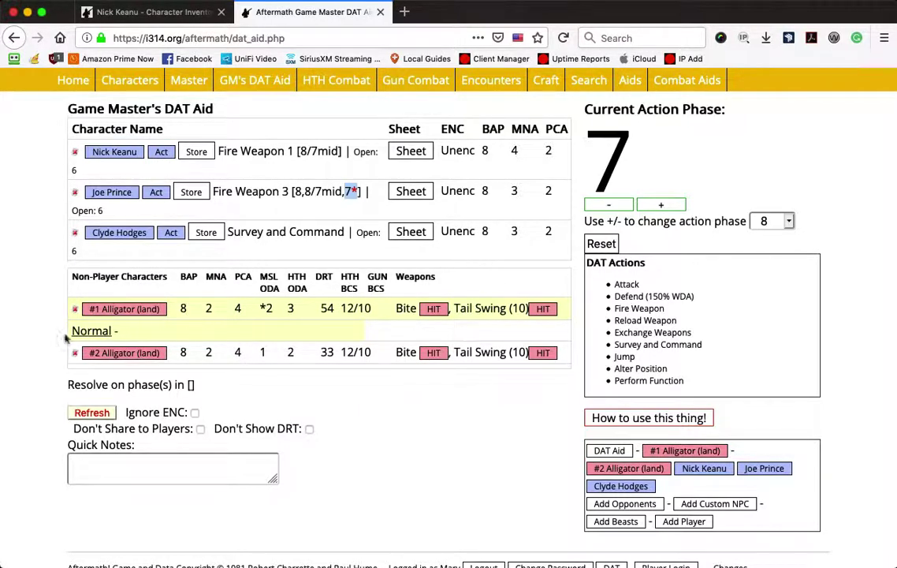
{"action": "left_click", "coordinate": [117, 309]}
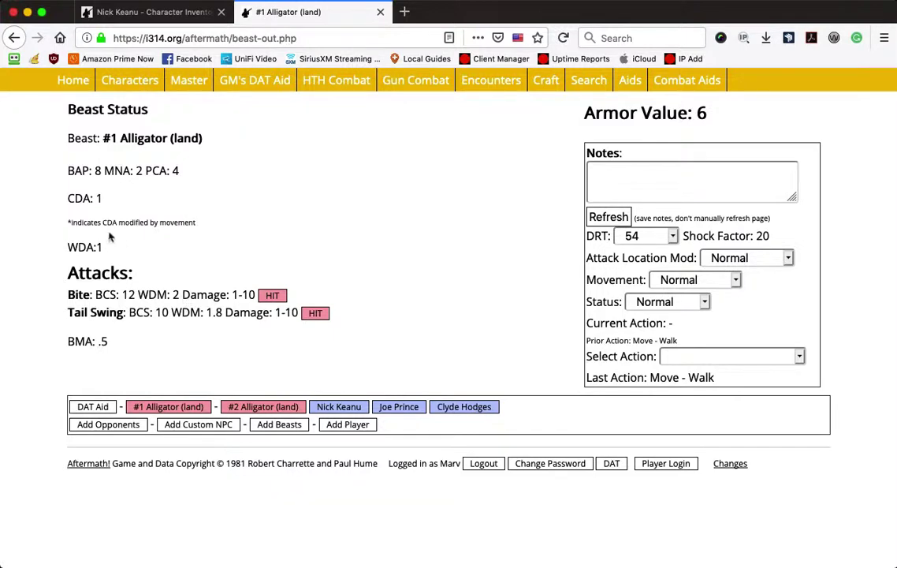
{"action": "left_click", "coordinate": [735, 357]}
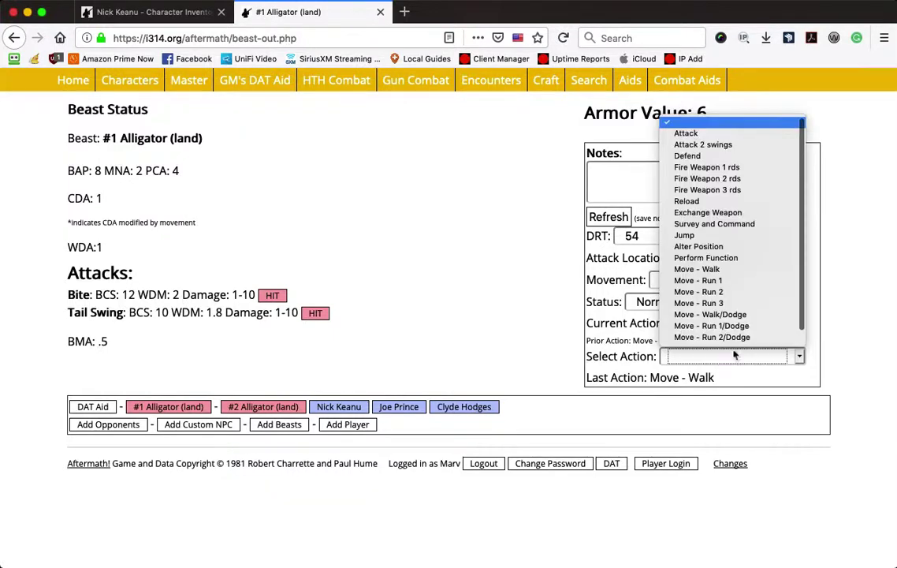
{"action": "left_click", "coordinate": [739, 139]}
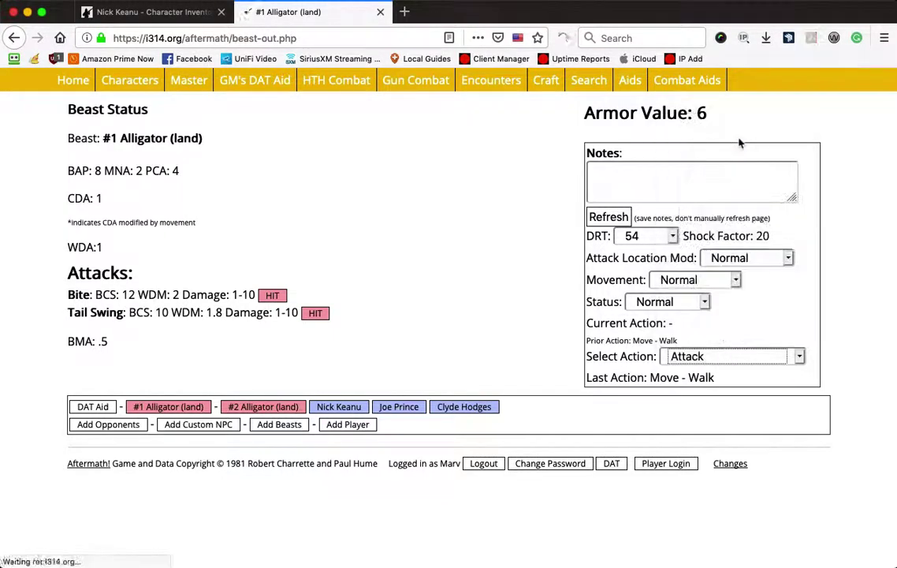
- Check the combat move note on #1 Alligator's attack in the DAT Aid, and advance the action phase to 5
{"action": "left_click", "coordinate": [91, 407]}
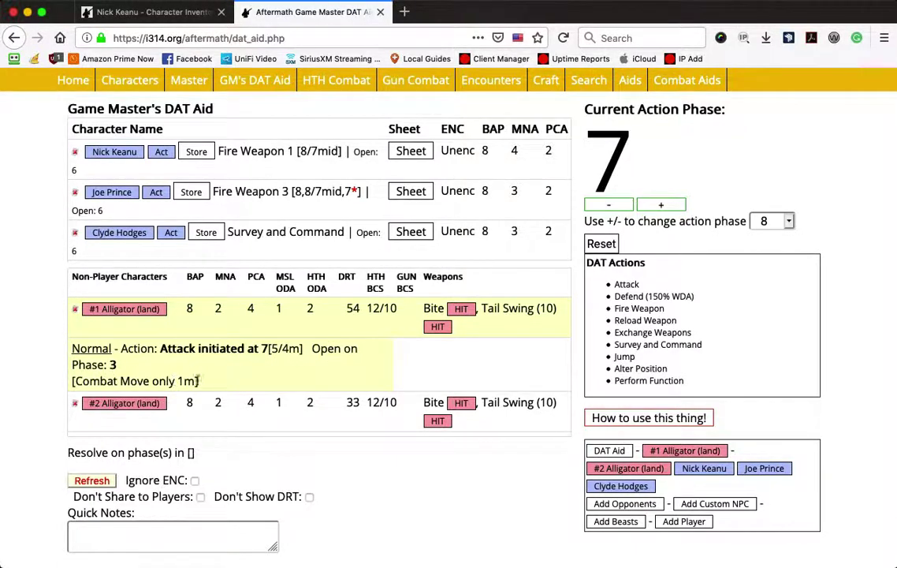
{"action": "left_click_drag", "start_coordinate": [209, 387], "coordinate": [73, 380]}
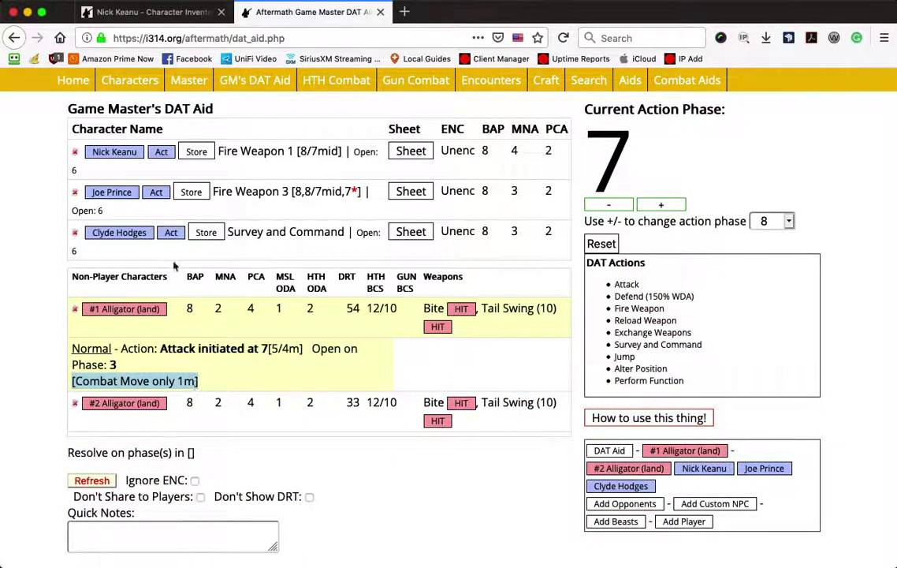
{"action": "mouse_move", "coordinate": [352, 91]}
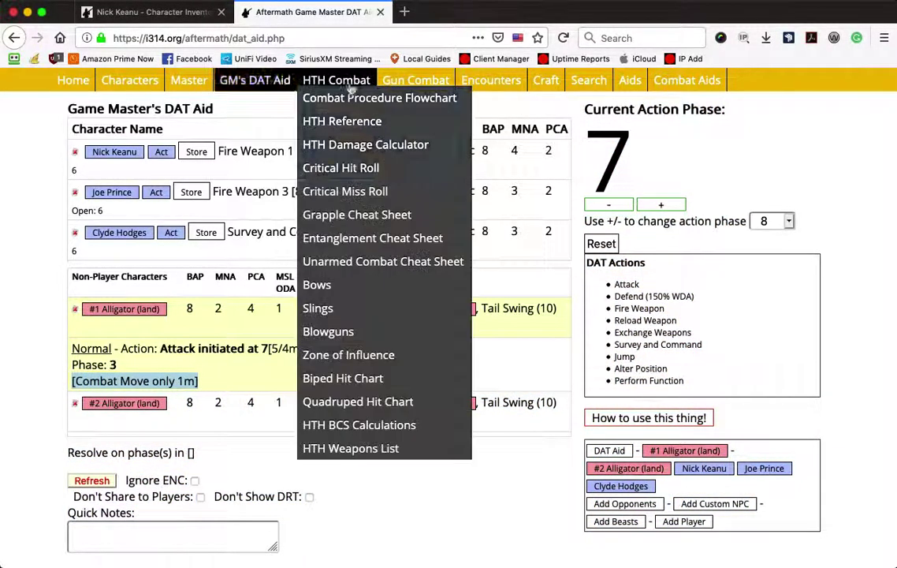
{"action": "left_click", "coordinate": [608, 206]}
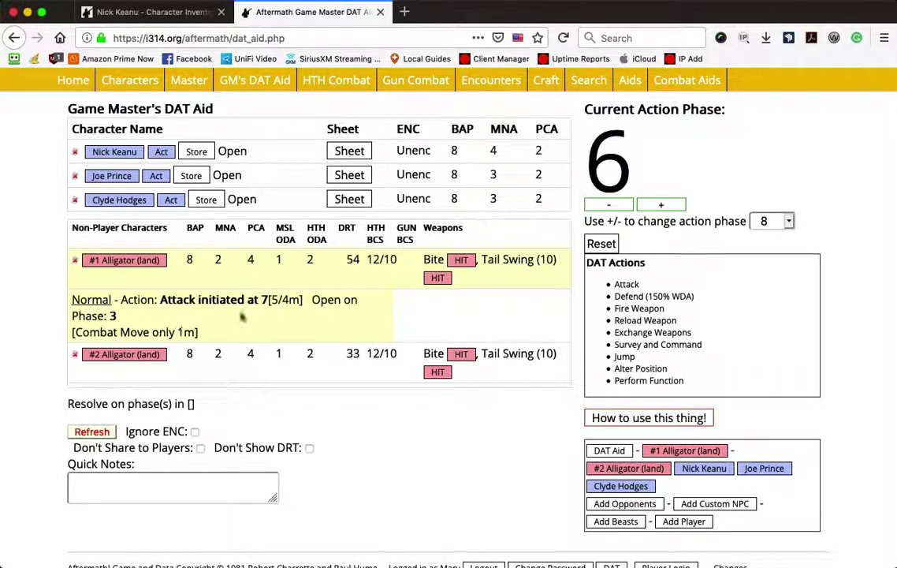
{"action": "left_click", "coordinate": [625, 206]}
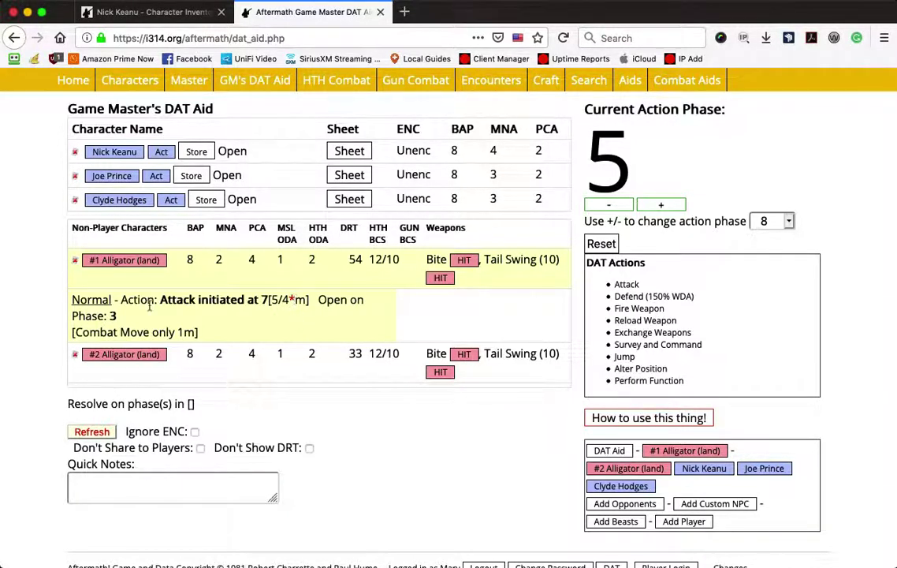
- Open #1 Alligator's Bite damage form, examine its Bite BCS, Tail Swing BCS and Shock Factor on its status page, and return to the DAT Aid
{"action": "left_click", "coordinate": [464, 261]}
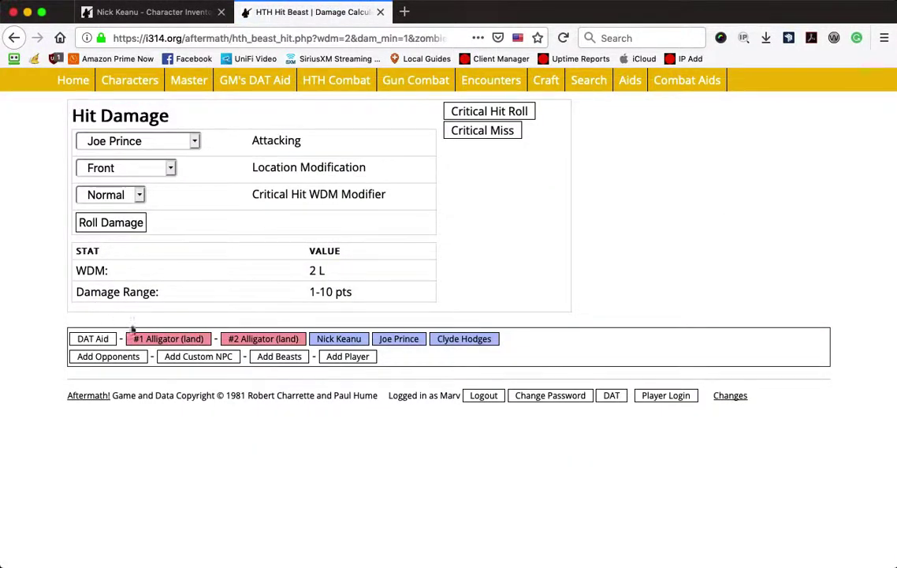
{"action": "left_click", "coordinate": [188, 339]}
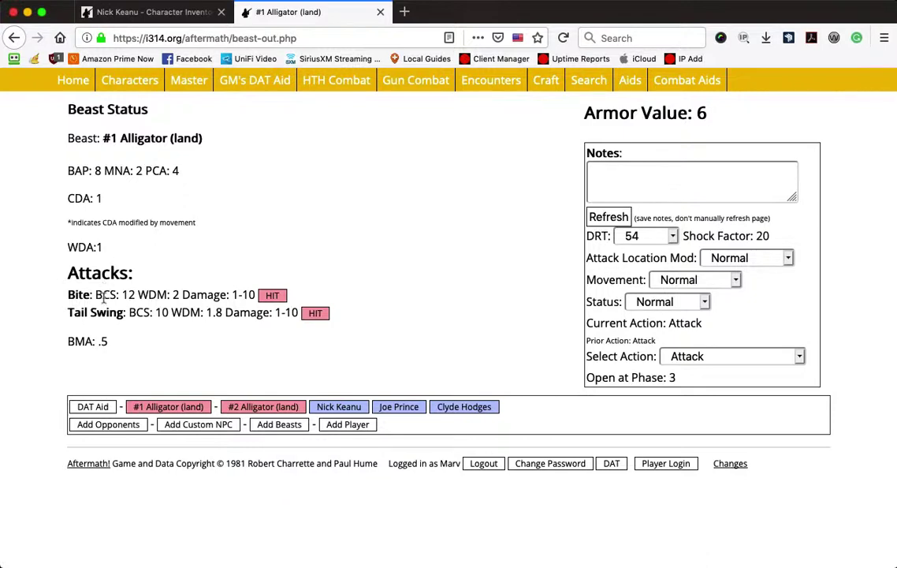
{"action": "left_click_drag", "start_coordinate": [136, 294], "coordinate": [102, 295]}
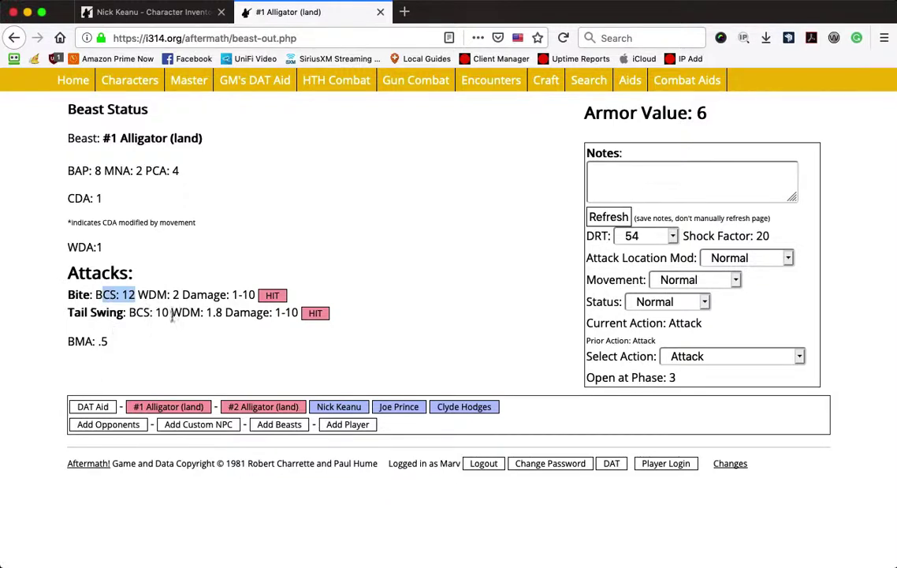
{"action": "left_click_drag", "start_coordinate": [171, 313], "coordinate": [127, 313]}
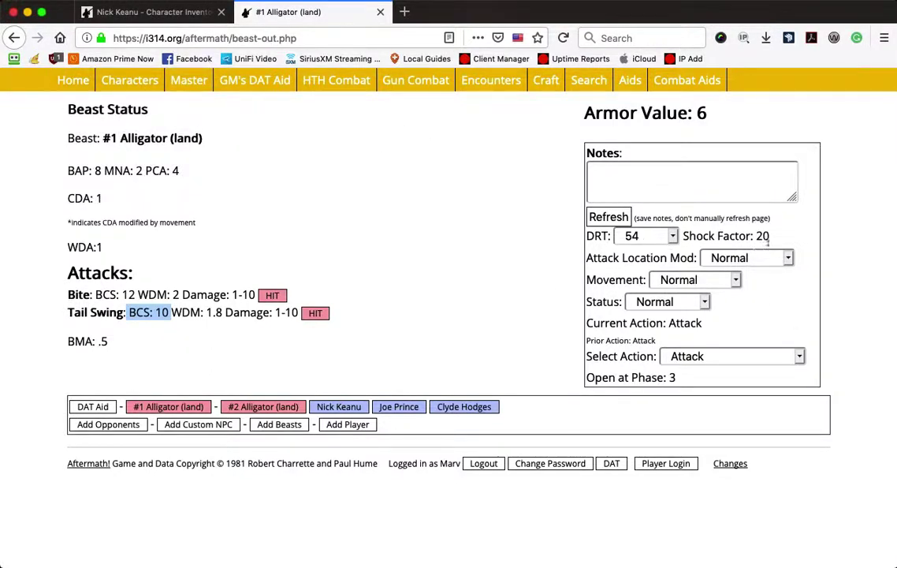
{"action": "left_click_drag", "start_coordinate": [770, 237], "coordinate": [695, 236]}
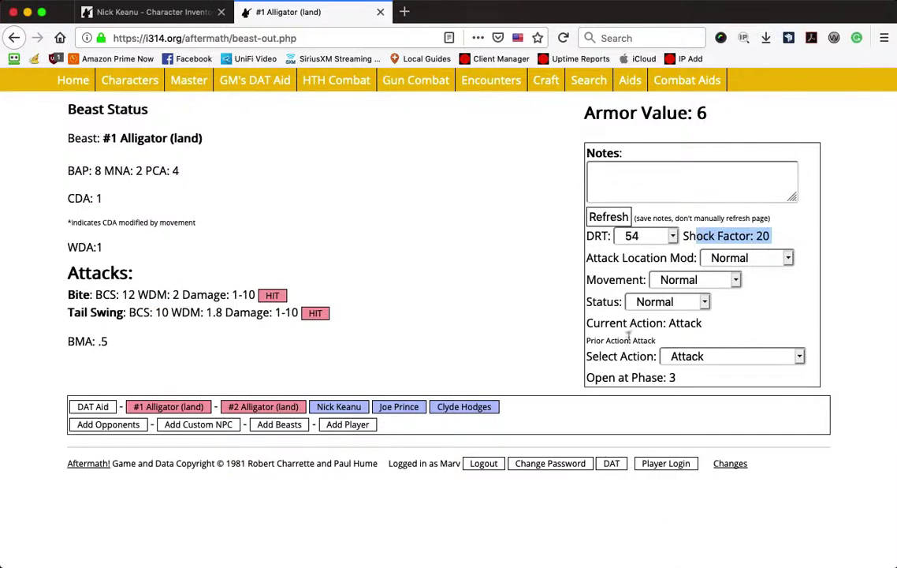
{"action": "left_click", "coordinate": [87, 405]}
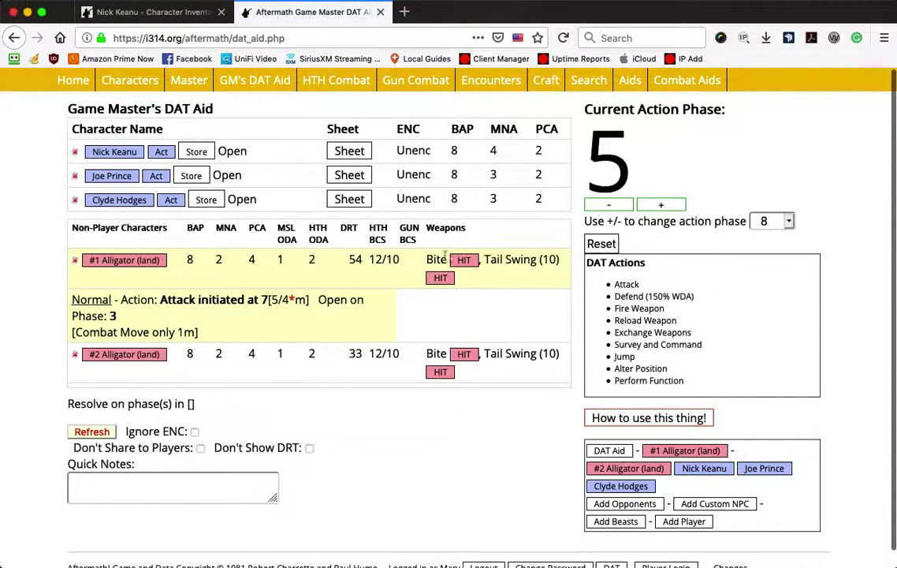
- Advance the current action phase to 2
{"action": "left_click", "coordinate": [611, 205]}
{"action": "left_click", "coordinate": [611, 205]}
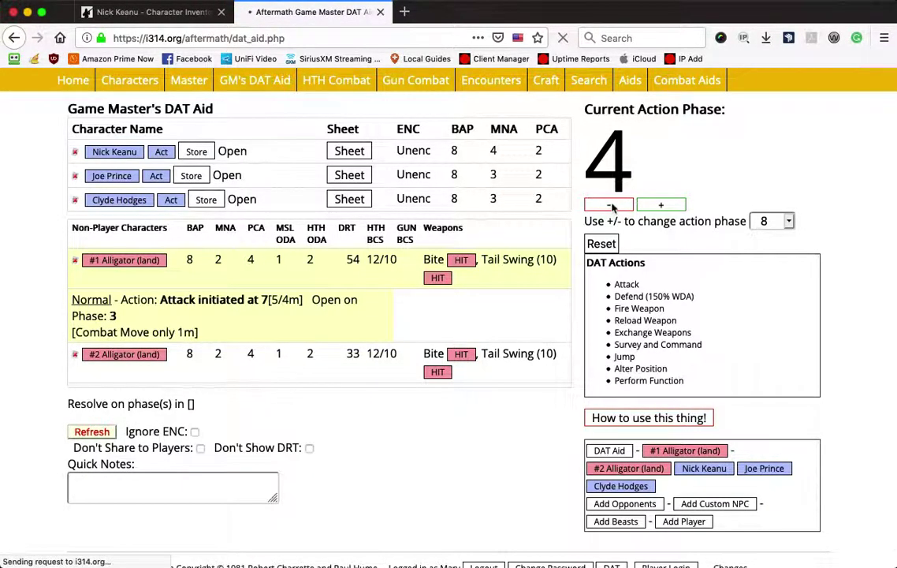
{"action": "left_click", "coordinate": [612, 207]}
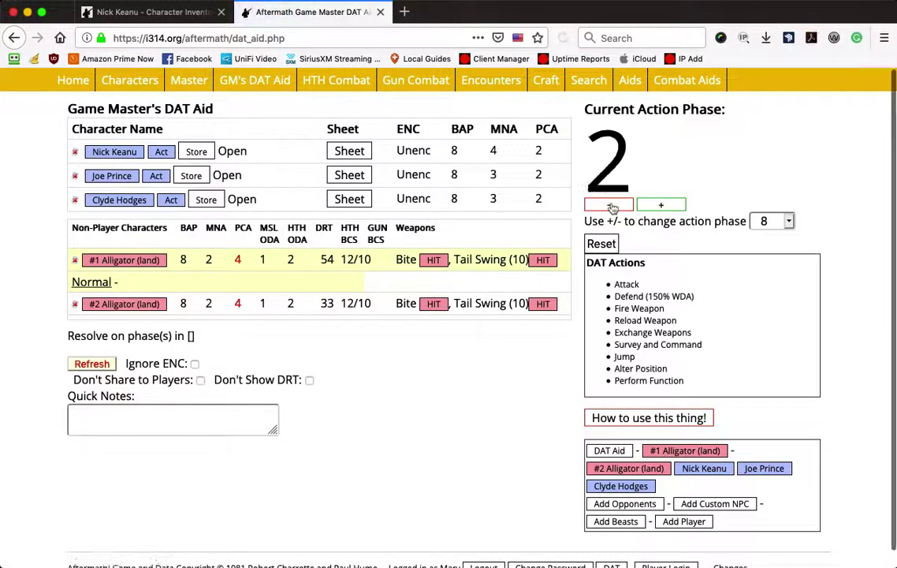
- Reset the DAT Aid's combat round so the current action phase starts at 8
{"action": "left_click", "coordinate": [613, 209]}
{"action": "left_click", "coordinate": [601, 244]}
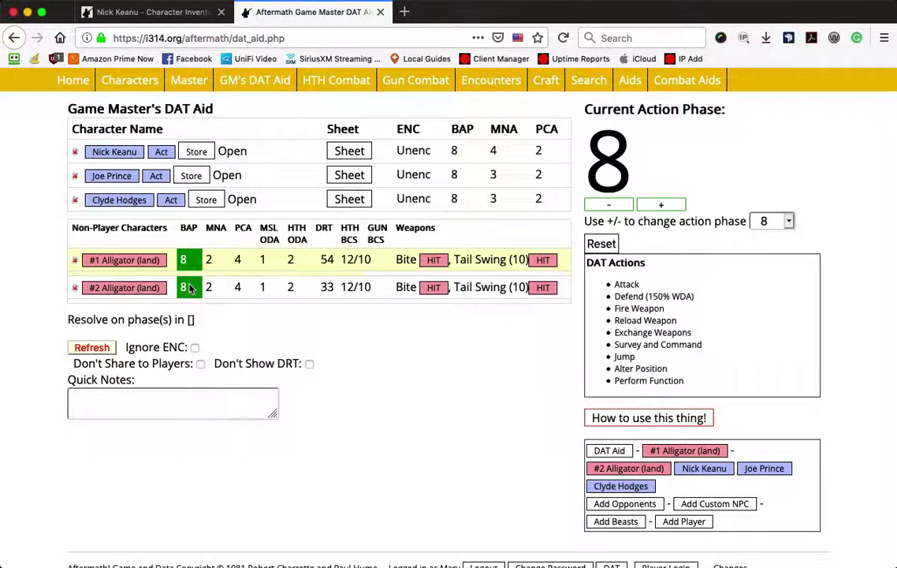
- Open the first player character's inventory, and check the details of the Desert Eagle and the Knife,belt
{"action": "left_click", "coordinate": [115, 152]}
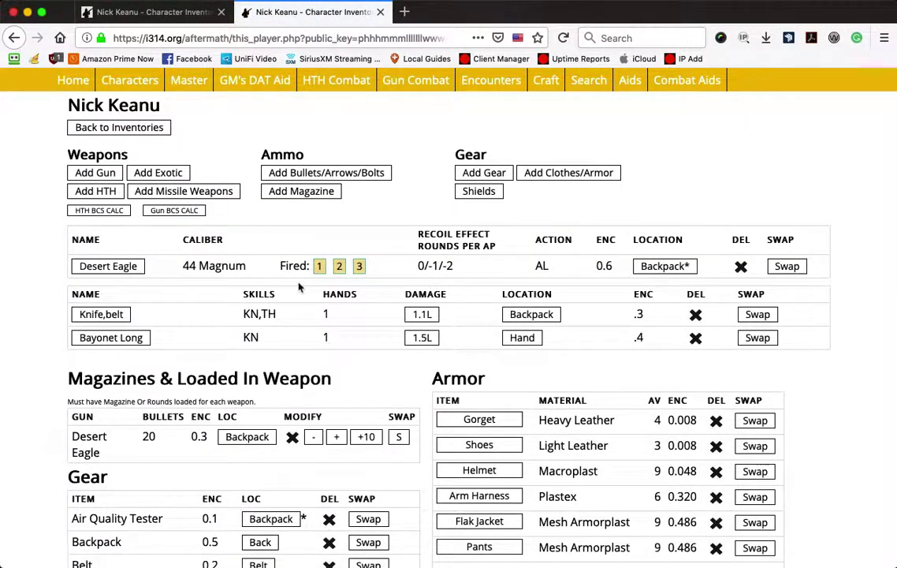
{"action": "left_click", "coordinate": [109, 265]}
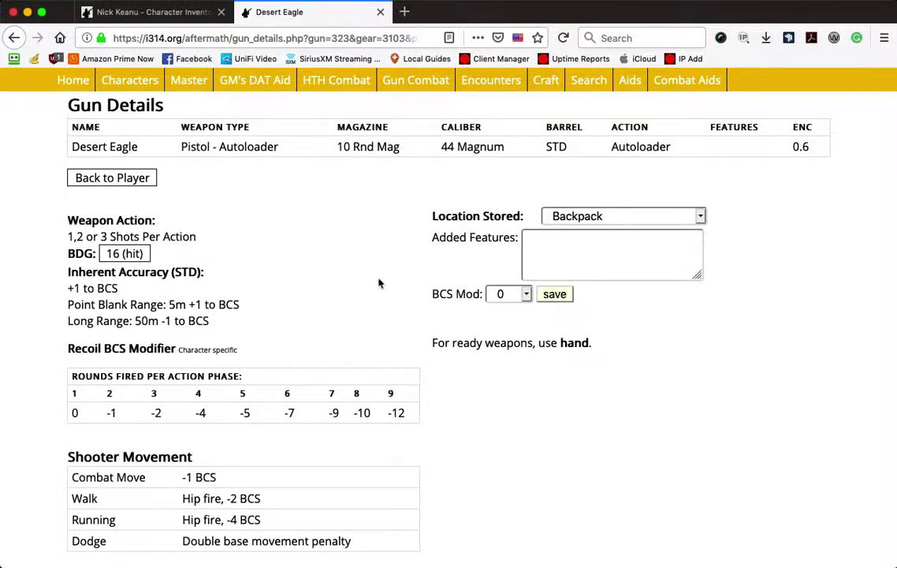
{"action": "scroll", "coordinate": [379, 283], "scroll_direction": "down", "scroll_amount": 1}
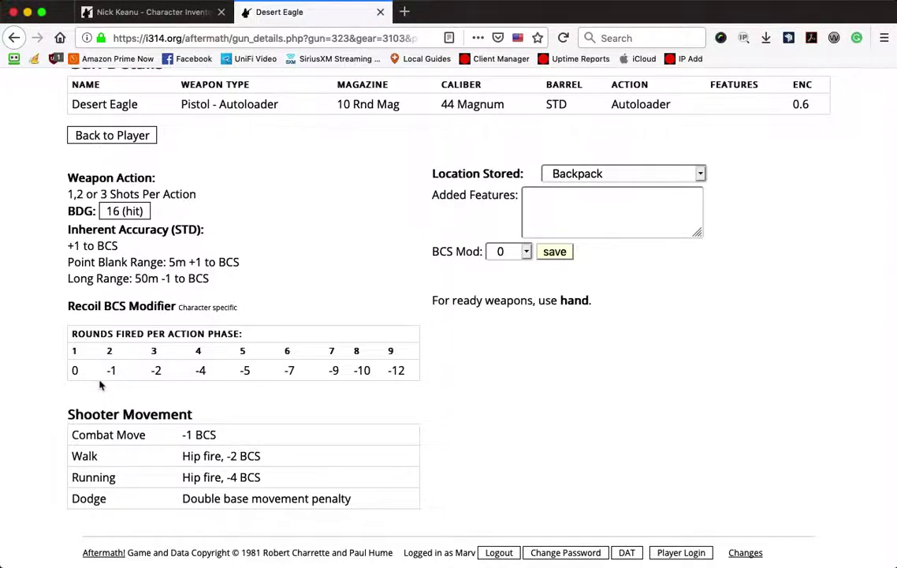
{"action": "scroll", "coordinate": [190, 403], "scroll_direction": "up", "scroll_amount": 2}
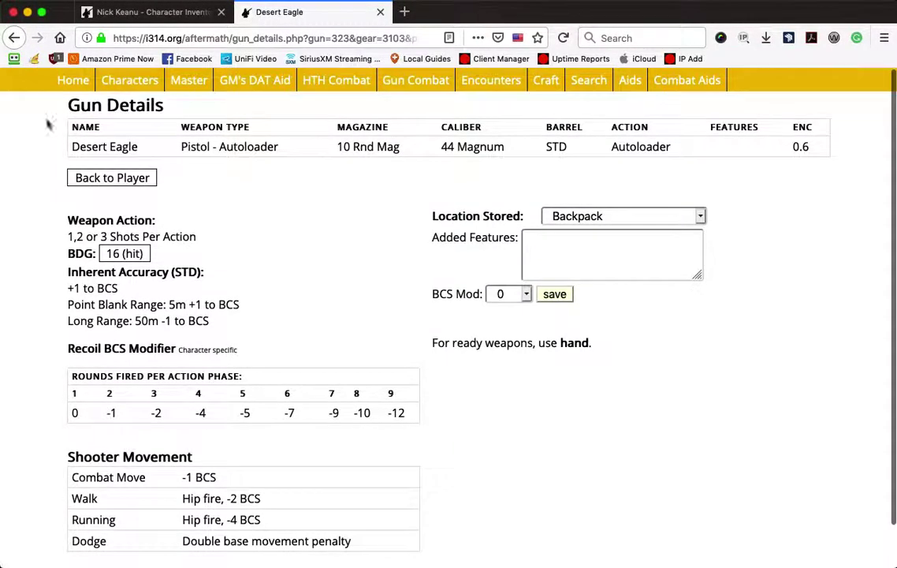
{"action": "left_click", "coordinate": [124, 178]}
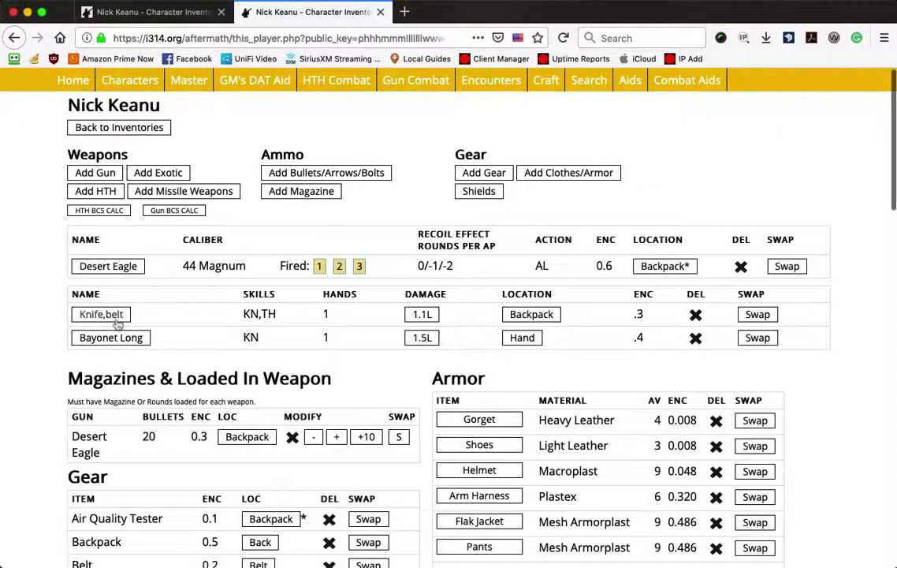
{"action": "left_click", "coordinate": [116, 320]}
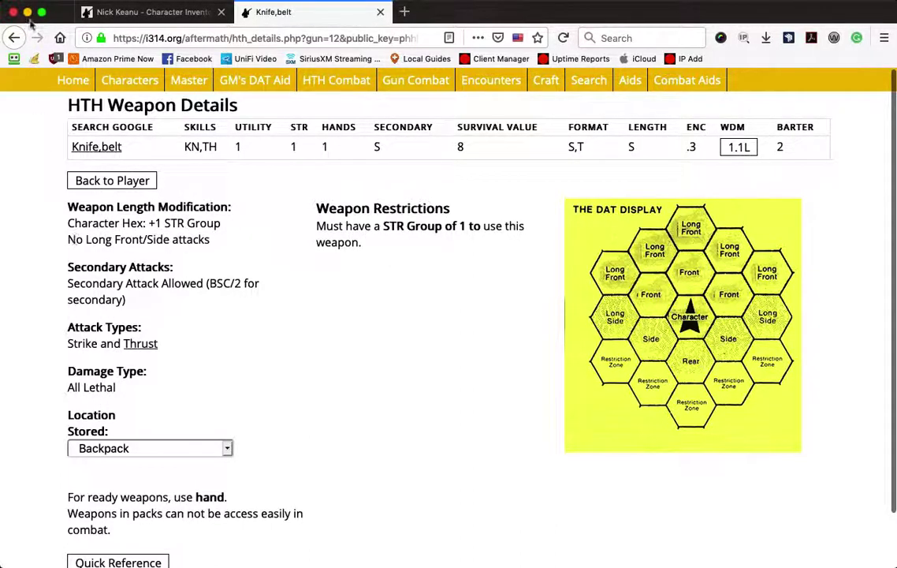
{"action": "left_click", "coordinate": [110, 180]}
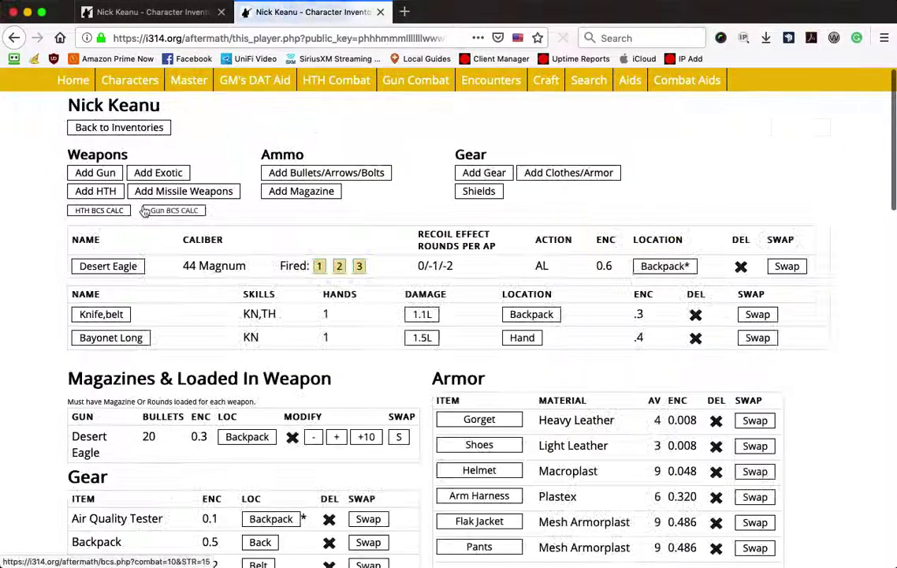
- Examine the character's armor values by body location, loaded magazine and gear list in the inventory
{"action": "scroll", "coordinate": [500, 243], "scroll_direction": "down", "scroll_amount": 3}
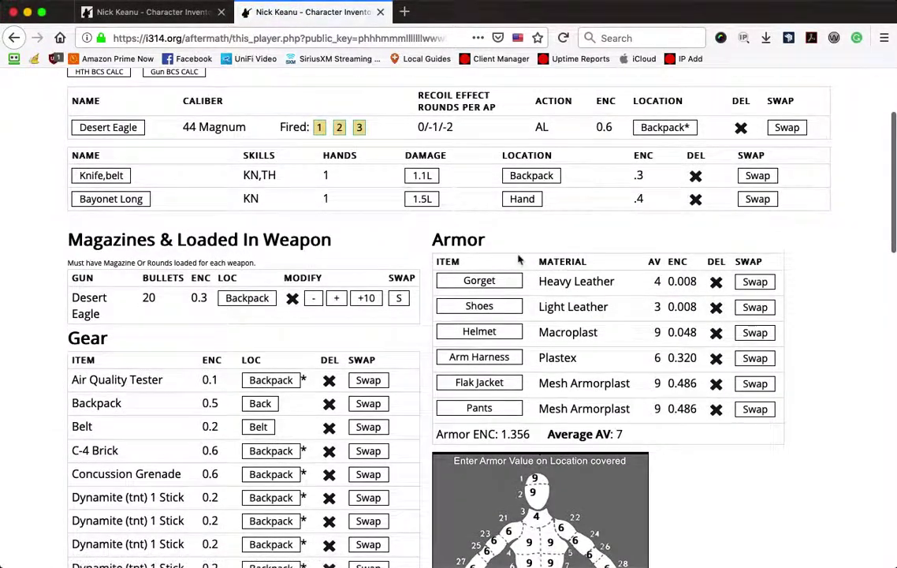
{"action": "scroll", "coordinate": [516, 256], "scroll_direction": "down", "scroll_amount": 5}
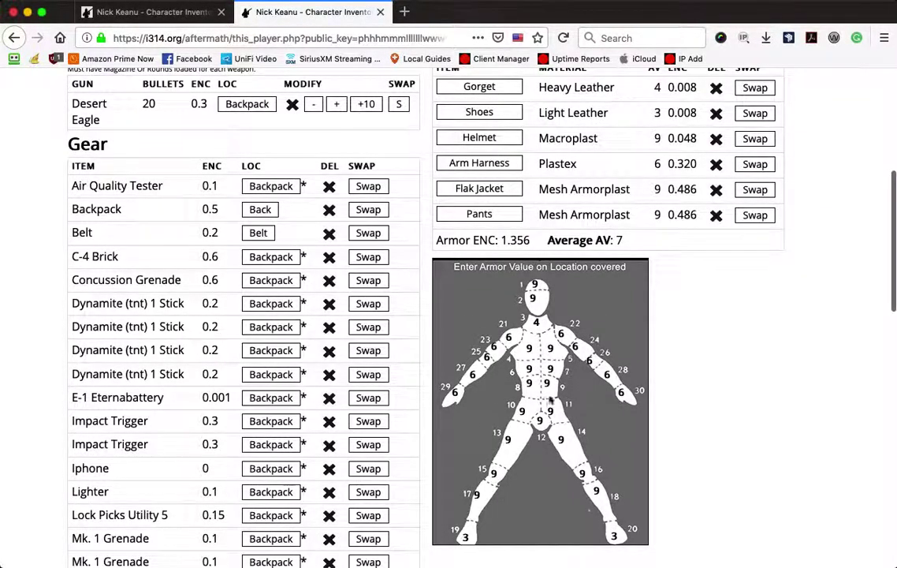
{"action": "scroll", "coordinate": [527, 302], "scroll_direction": "up", "scroll_amount": 6}
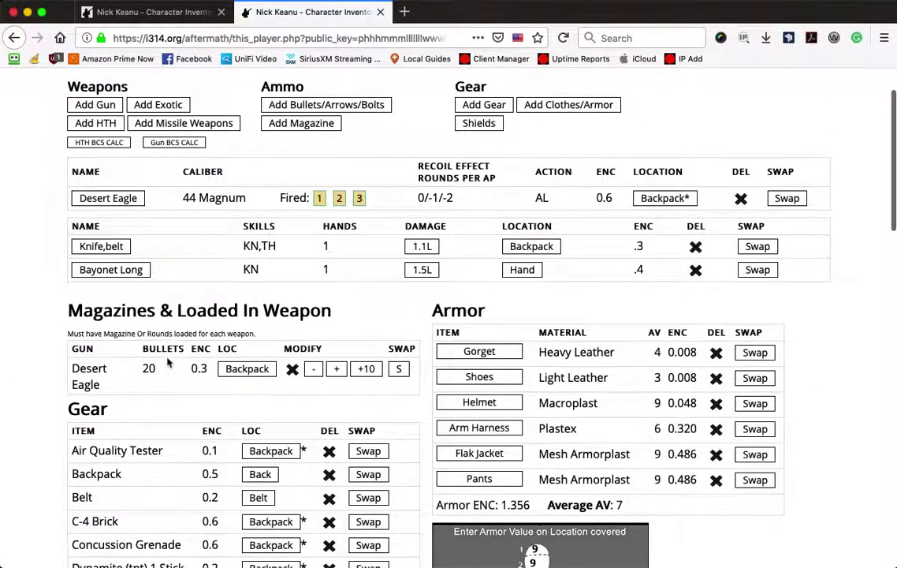
{"action": "scroll", "coordinate": [146, 318], "scroll_direction": "down", "scroll_amount": 4}
{"action": "scroll", "coordinate": [126, 313], "scroll_direction": "down", "scroll_amount": 2}
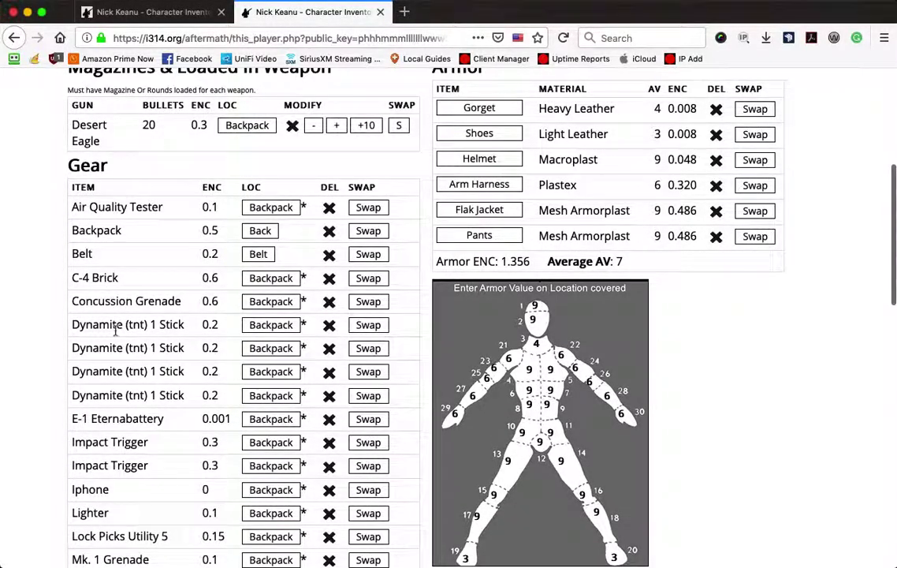
{"action": "scroll", "coordinate": [115, 332], "scroll_direction": "down", "scroll_amount": 4}
{"action": "scroll", "coordinate": [116, 334], "scroll_direction": "down", "scroll_amount": 3}
{"action": "scroll", "coordinate": [116, 334], "scroll_direction": "down", "scroll_amount": 5}
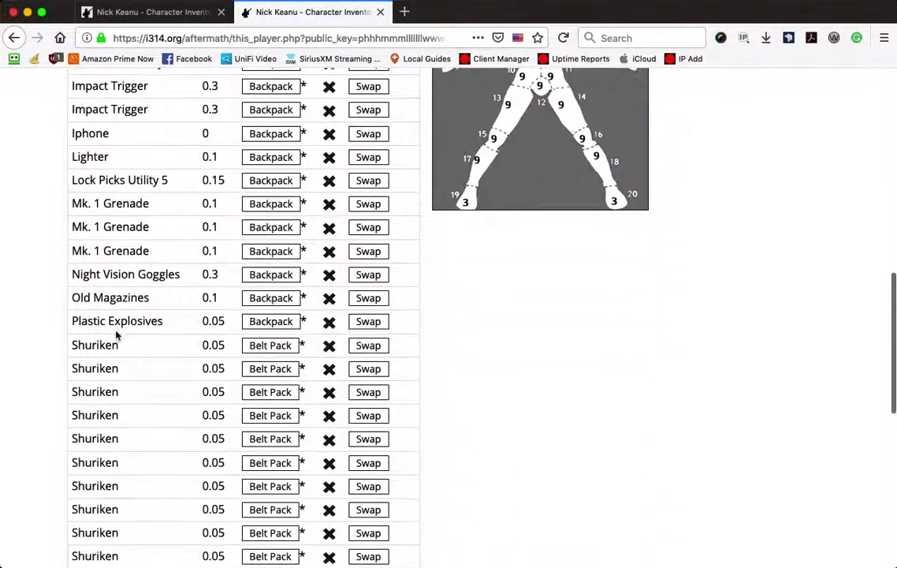
{"action": "scroll", "coordinate": [116, 334], "scroll_direction": "up", "scroll_amount": 10}
{"action": "scroll", "coordinate": [116, 335], "scroll_direction": "up", "scroll_amount": 5}
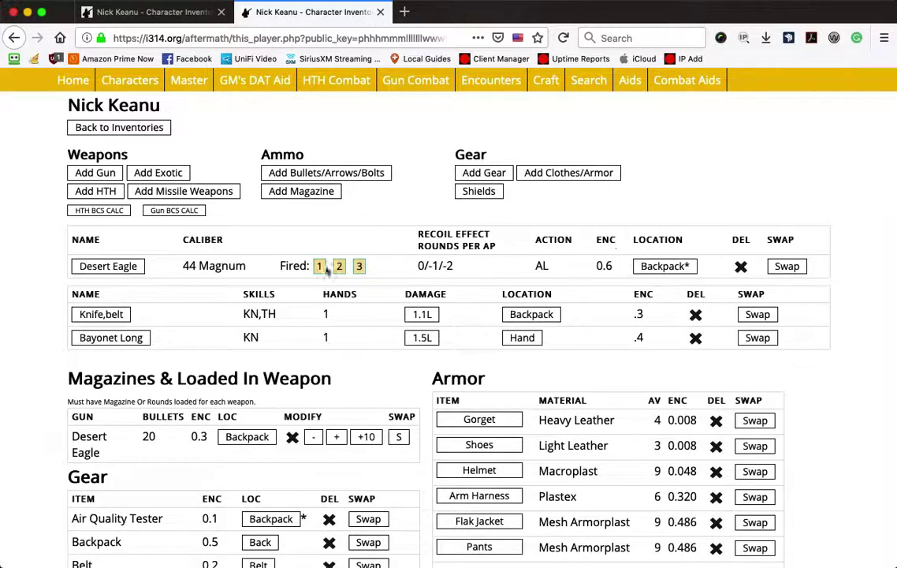
- Check the inventory's ENC totals and the character's encumbrance status, and review the storage locations of the weapons
{"action": "scroll", "coordinate": [283, 306], "scroll_direction": "down", "scroll_amount": 15}
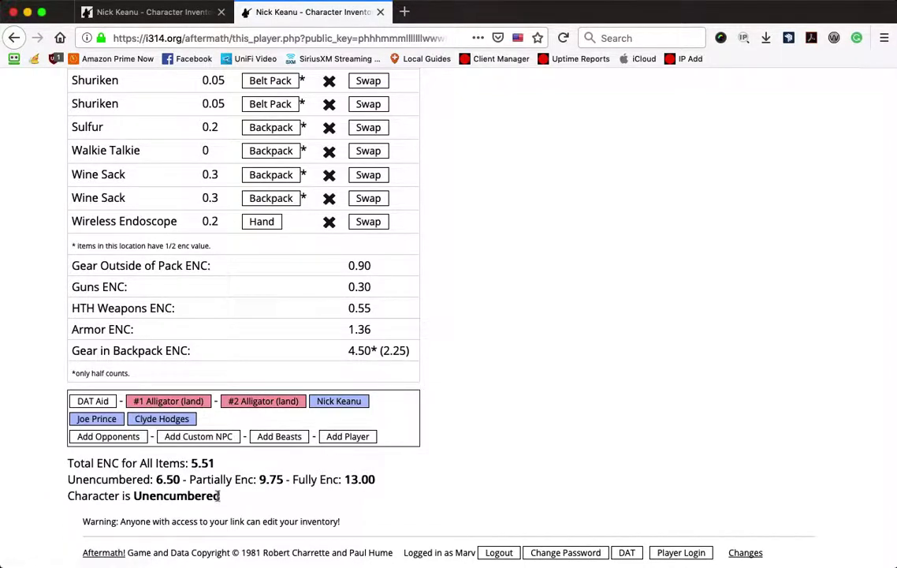
{"action": "left_click_drag", "start_coordinate": [221, 496], "coordinate": [10, 502]}
{"action": "scroll", "coordinate": [192, 385], "scroll_direction": "up", "scroll_amount": 10}
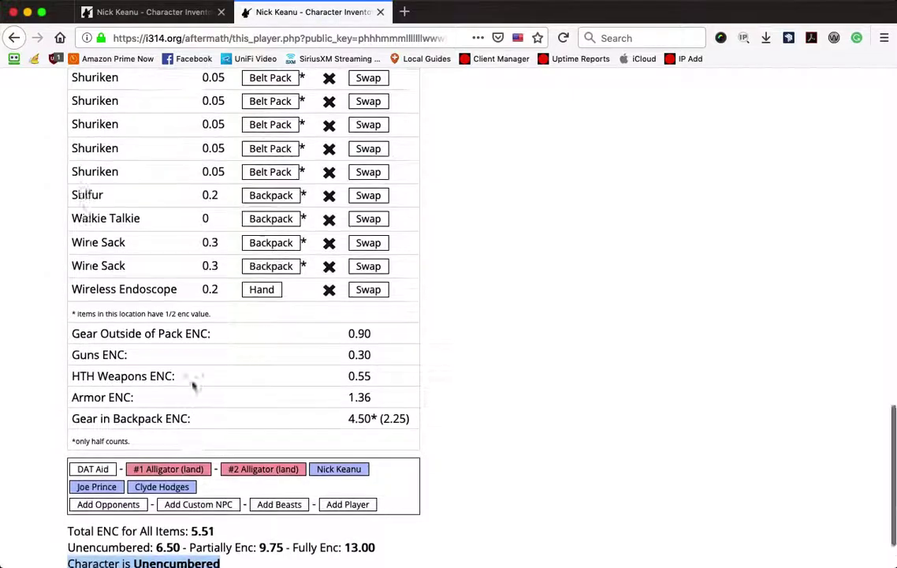
{"action": "scroll", "coordinate": [192, 385], "scroll_direction": "up", "scroll_amount": 15}
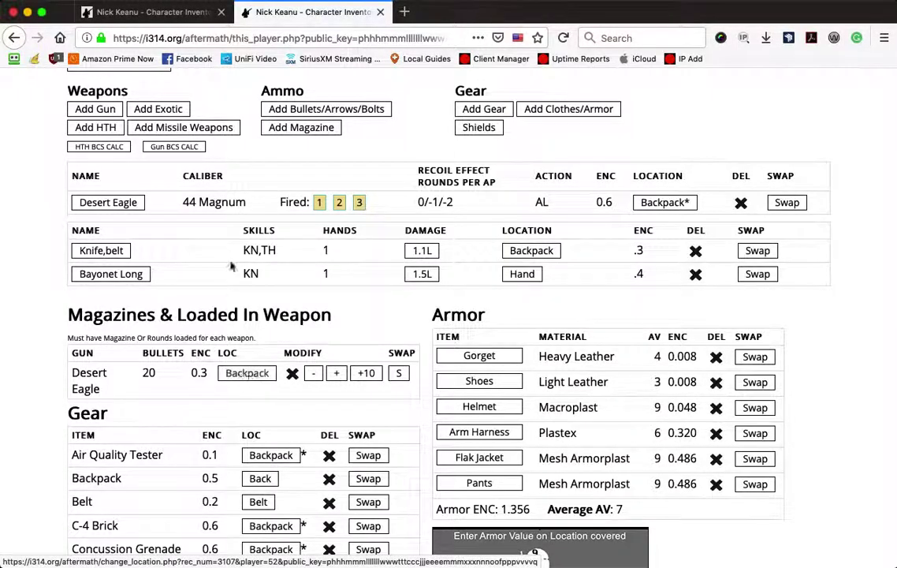
{"action": "scroll", "coordinate": [678, 243], "scroll_direction": "up", "scroll_amount": 2}
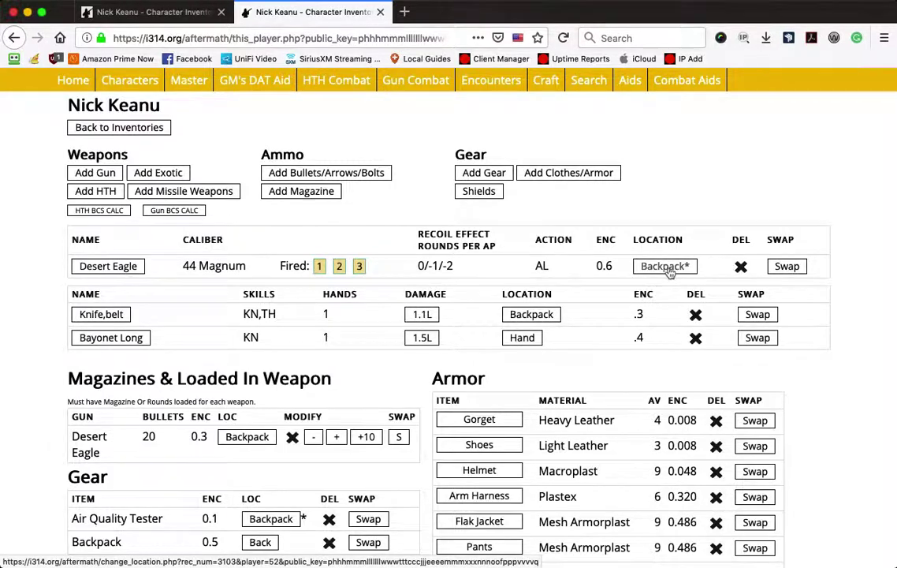
- Return to the inventory accounts list and open the first listed character's inventory
{"action": "left_click", "coordinate": [126, 131]}
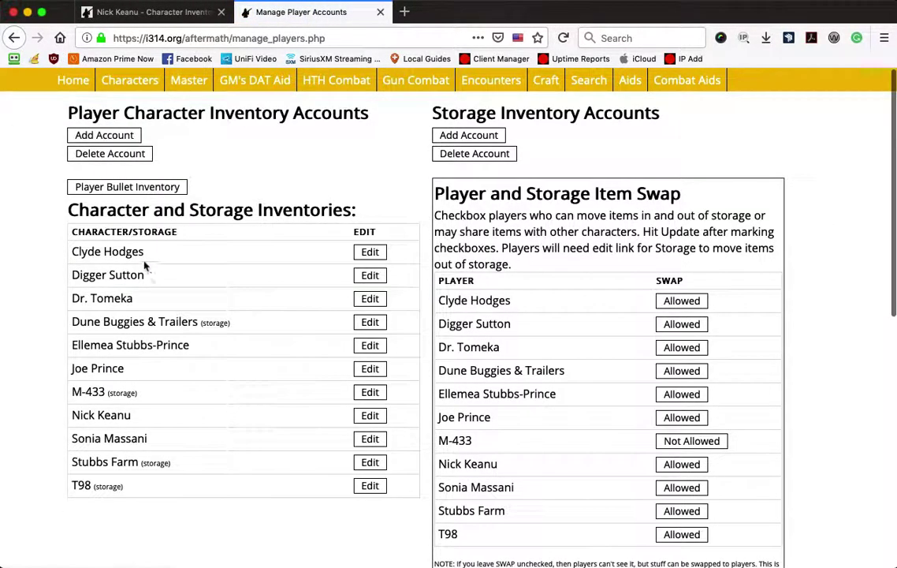
{"action": "left_click", "coordinate": [376, 254]}
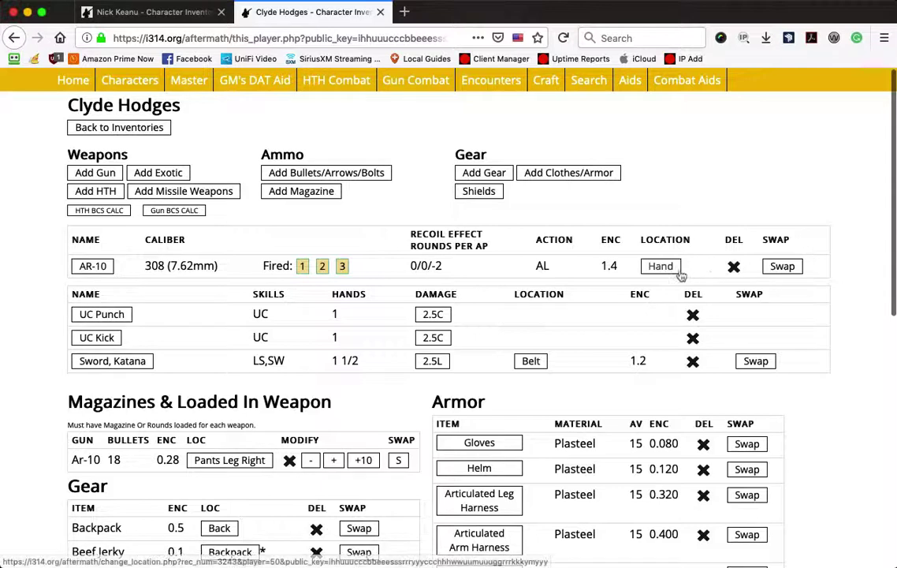
- Try choosing "Sat down to be picked up later" as the AR-10's stored location, and return to the inventory without storing it
{"action": "left_click", "coordinate": [660, 267]}
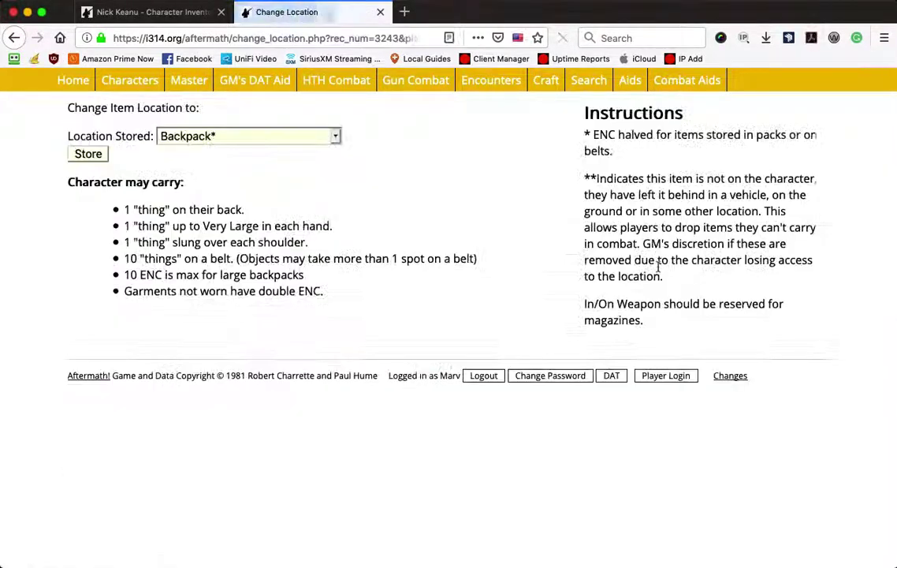
{"action": "left_click", "coordinate": [251, 137]}
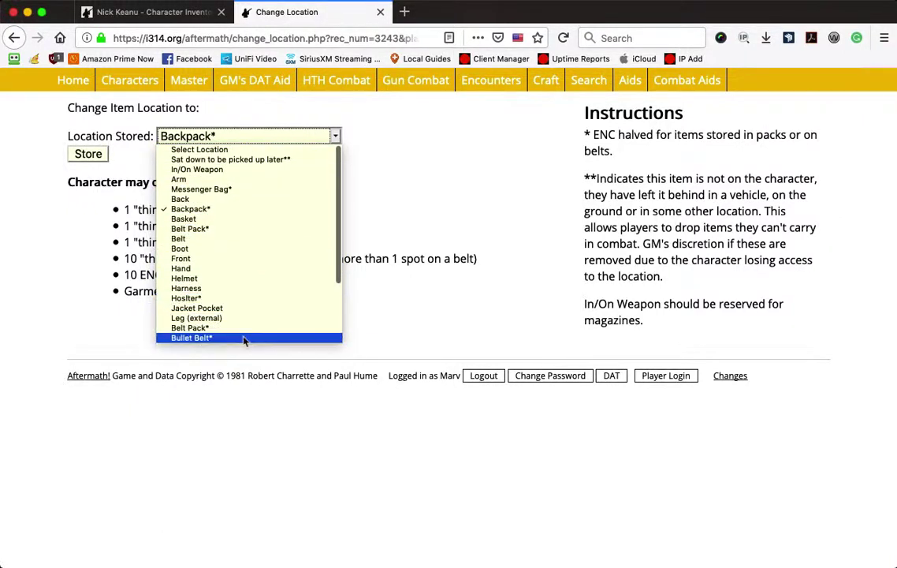
{"action": "left_click", "coordinate": [250, 160]}
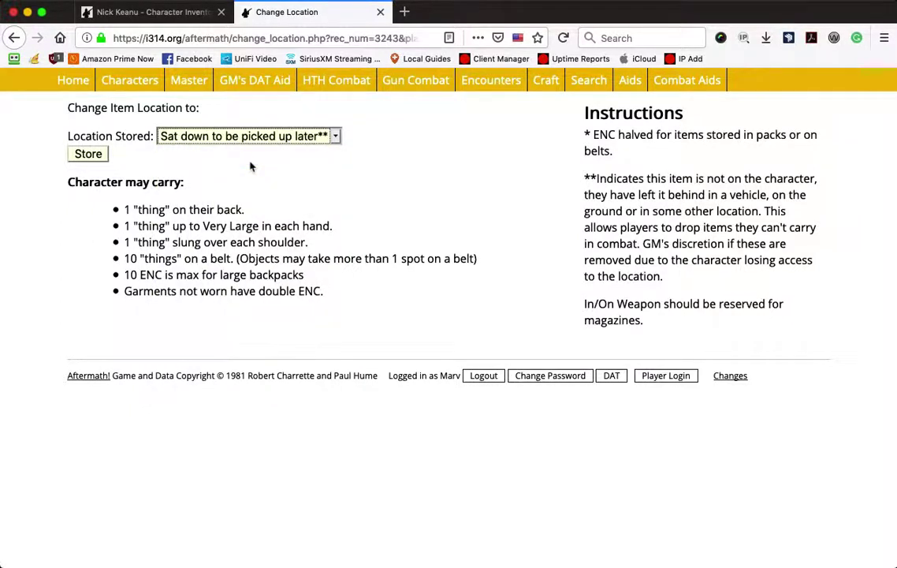
{"action": "left_click", "coordinate": [16, 40]}
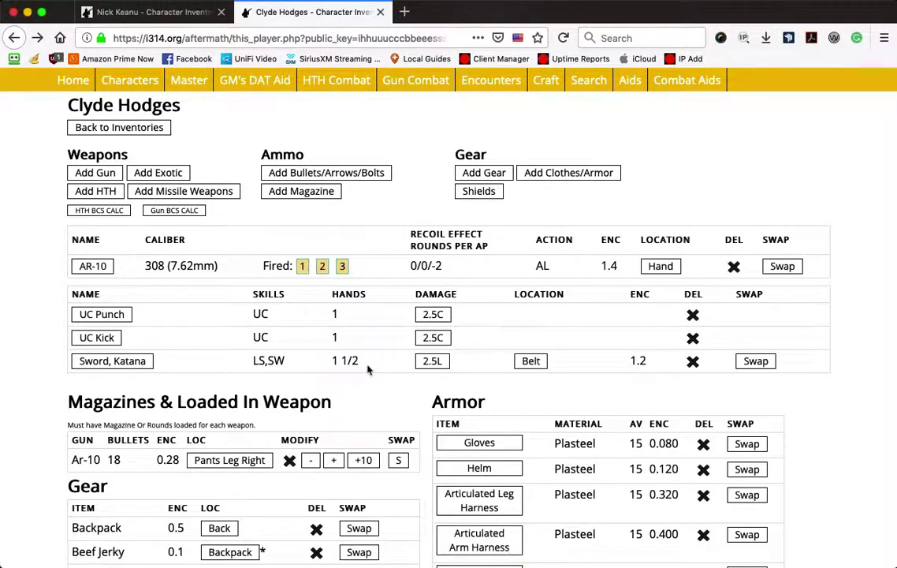
- Check the UC Punch's hand-to-hand weapon details and return to the character's inventory
{"action": "scroll", "coordinate": [379, 379], "scroll_direction": "down", "scroll_amount": 3}
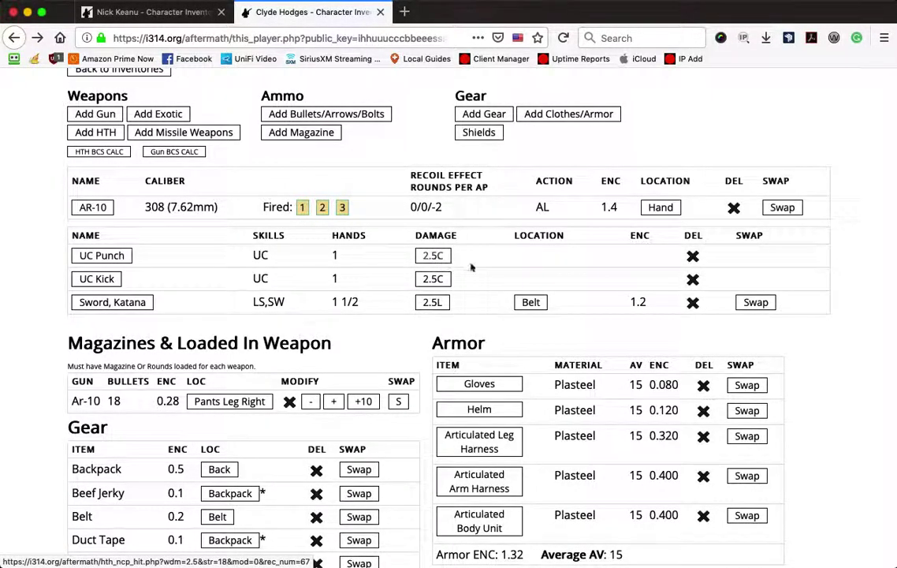
{"action": "left_click", "coordinate": [102, 256]}
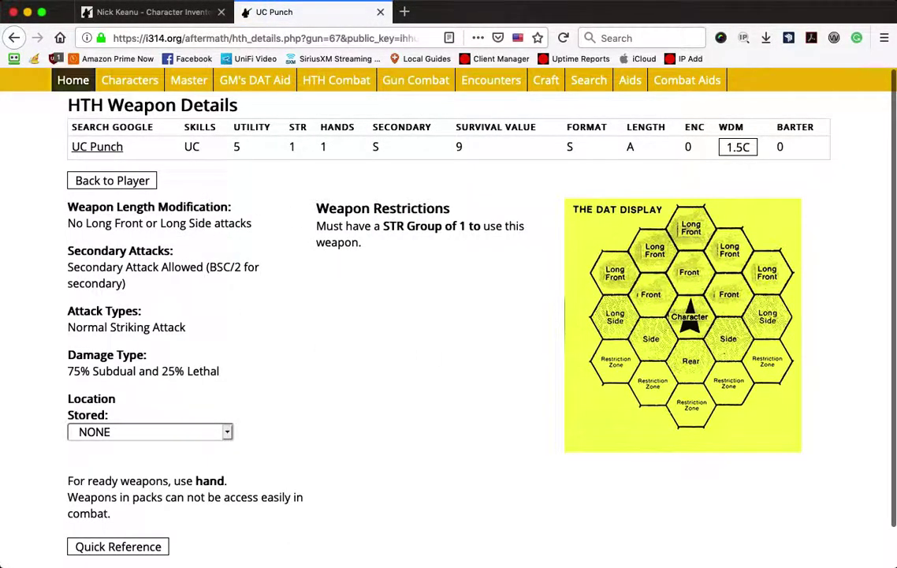
{"action": "left_click", "coordinate": [16, 39]}
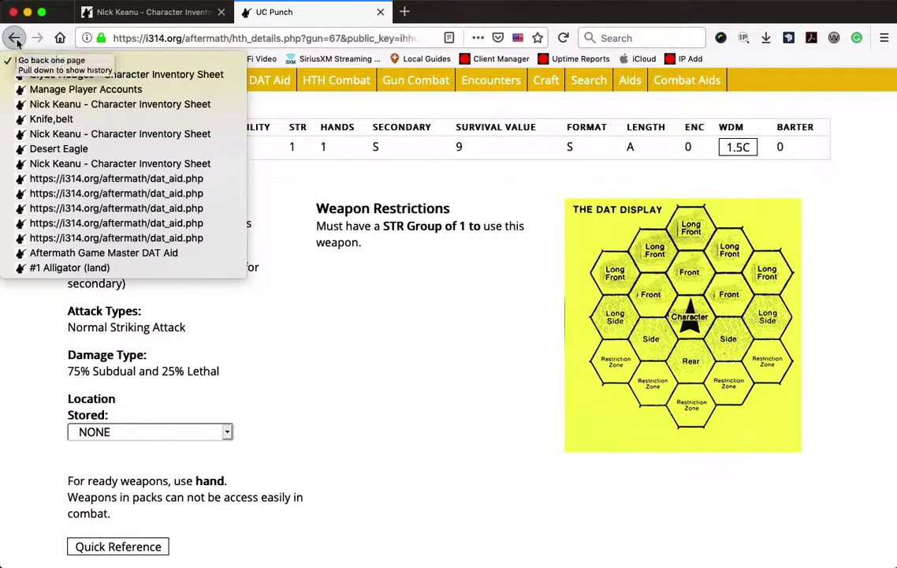
{"action": "left_click", "coordinate": [16, 40]}
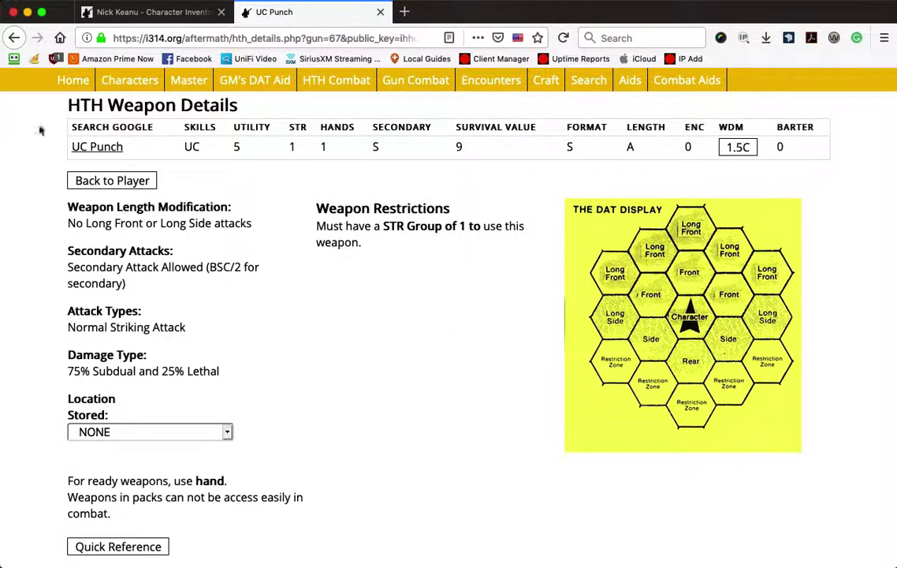
{"action": "left_click", "coordinate": [120, 183]}
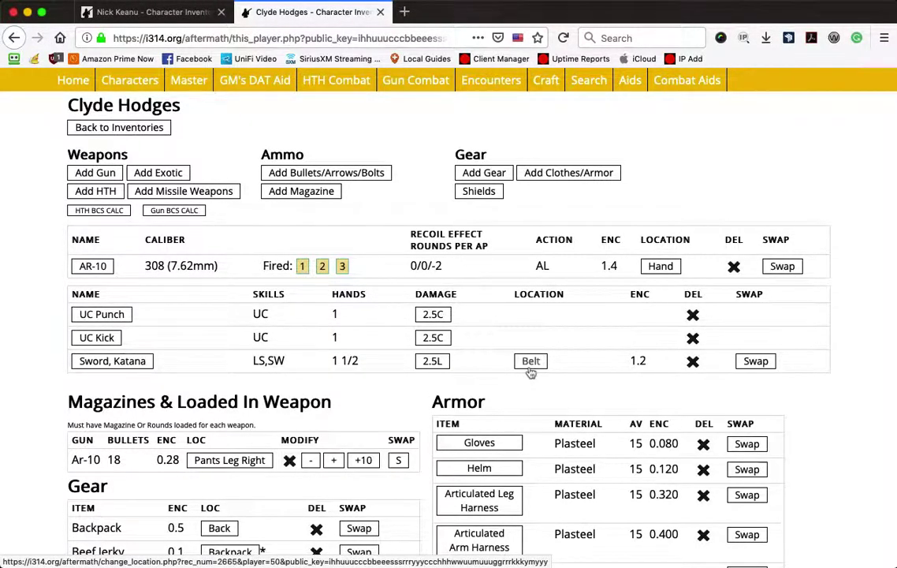
- Examine this character's gear locations, ENC breakdown, armor pieces and body armor values
{"action": "scroll", "coordinate": [167, 372], "scroll_direction": "down", "scroll_amount": 3}
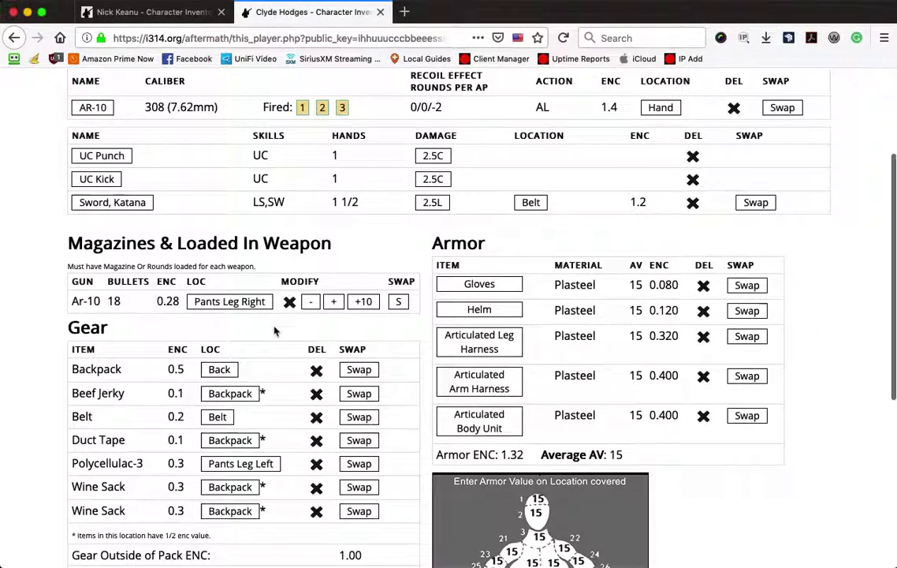
{"action": "scroll", "coordinate": [275, 331], "scroll_direction": "down", "scroll_amount": 1}
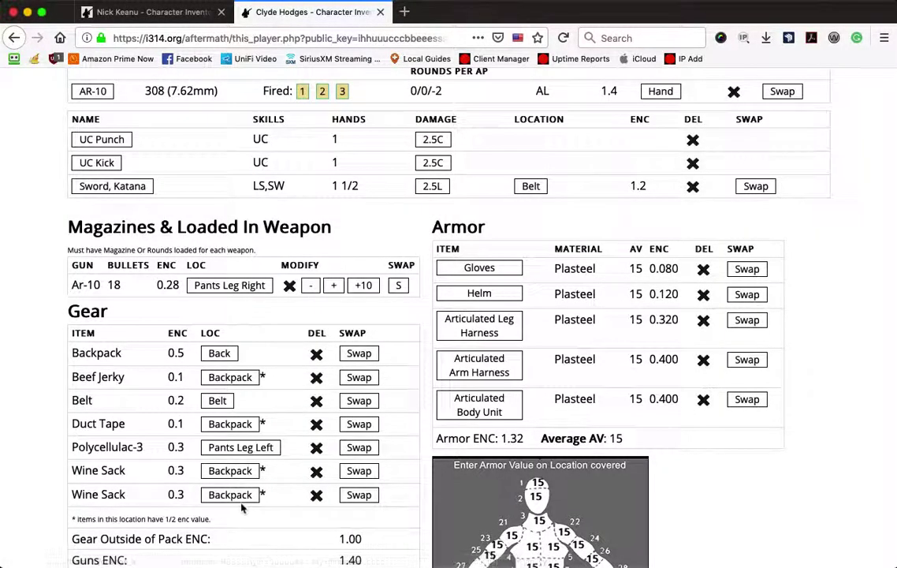
{"action": "scroll", "coordinate": [242, 509], "scroll_direction": "down", "scroll_amount": 1}
{"action": "scroll", "coordinate": [242, 508], "scroll_direction": "down", "scroll_amount": 5}
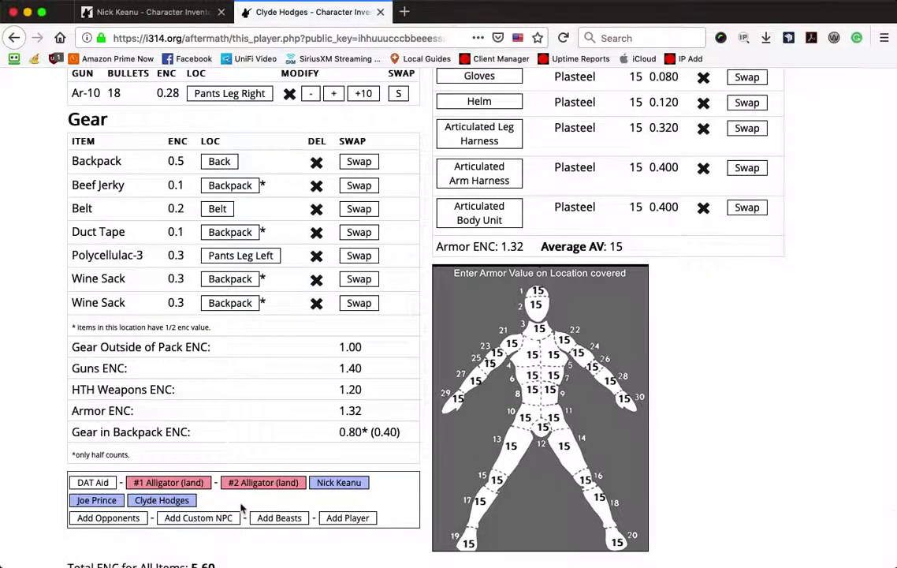
{"action": "scroll", "coordinate": [506, 390], "scroll_direction": "up", "scroll_amount": 10}
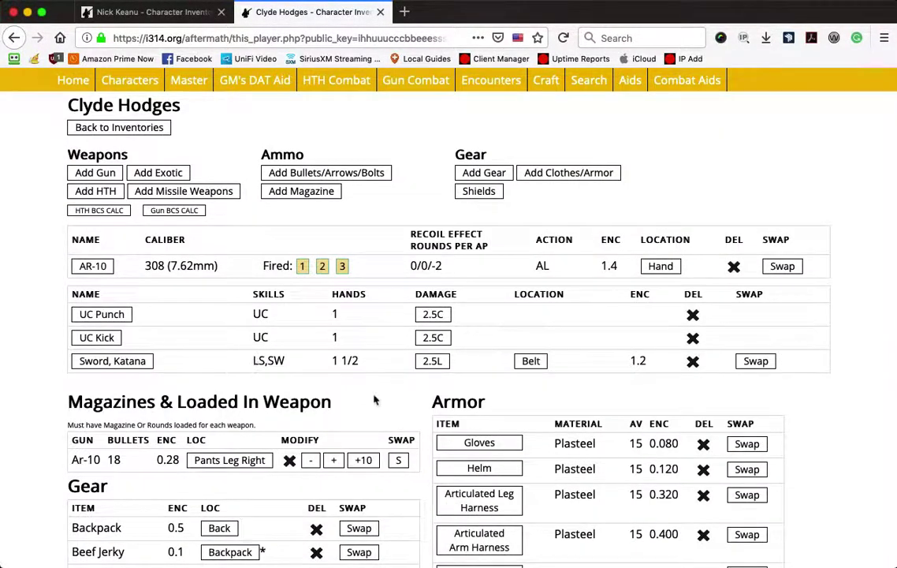
{"action": "scroll", "coordinate": [481, 418], "scroll_direction": "down", "scroll_amount": 4}
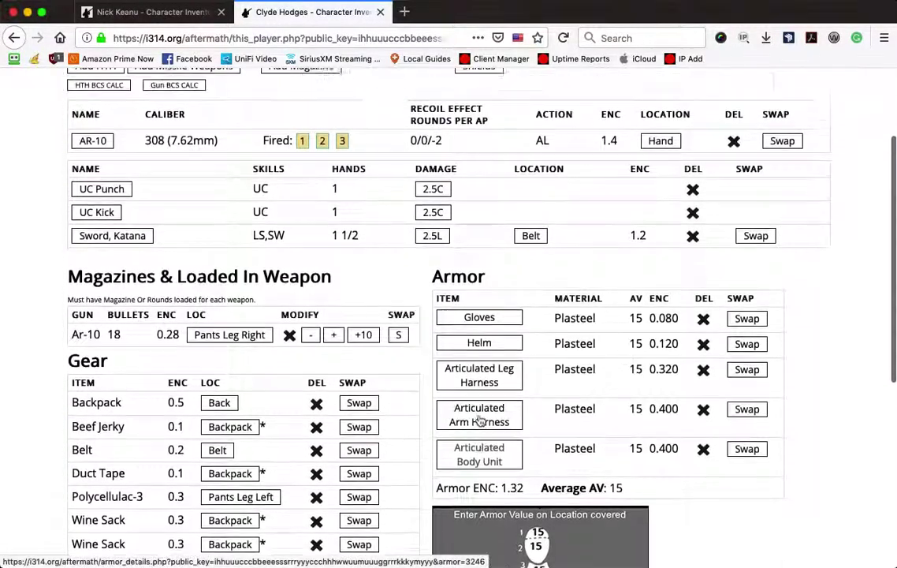
{"action": "scroll", "coordinate": [479, 420], "scroll_direction": "up", "scroll_amount": 1}
{"action": "scroll", "coordinate": [480, 420], "scroll_direction": "up", "scroll_amount": 3}
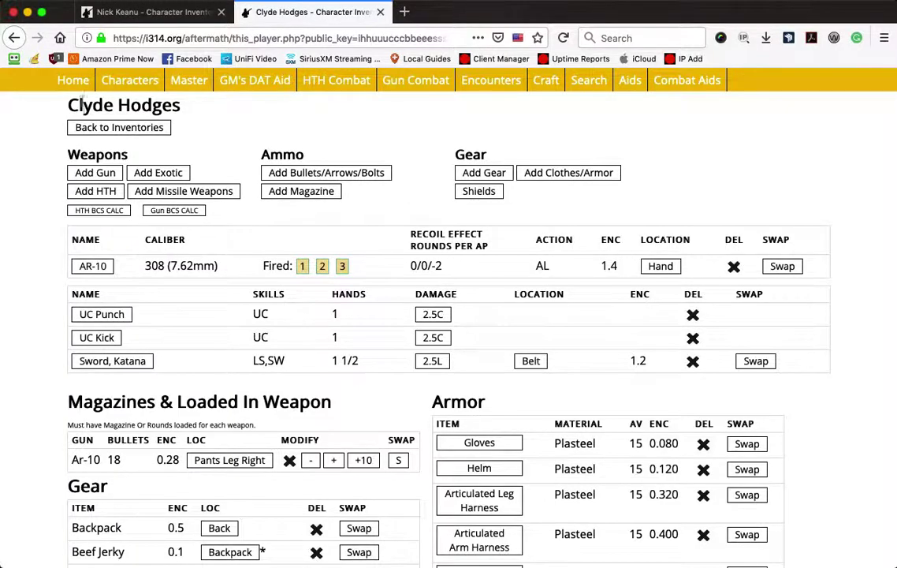
- Return to the inventory accounts list and open the T98 storage inventory
{"action": "left_click", "coordinate": [117, 130]}
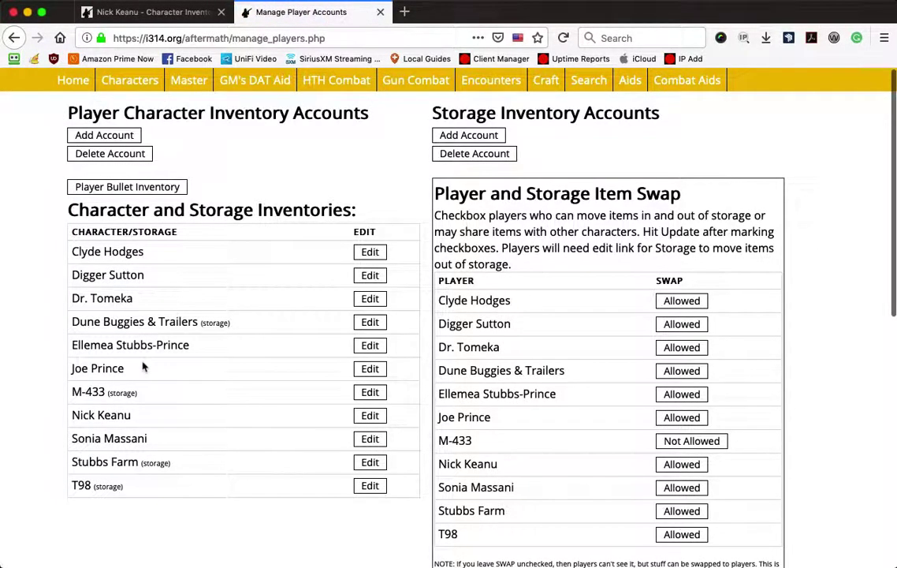
{"action": "scroll", "coordinate": [143, 367], "scroll_direction": "down", "scroll_amount": 3}
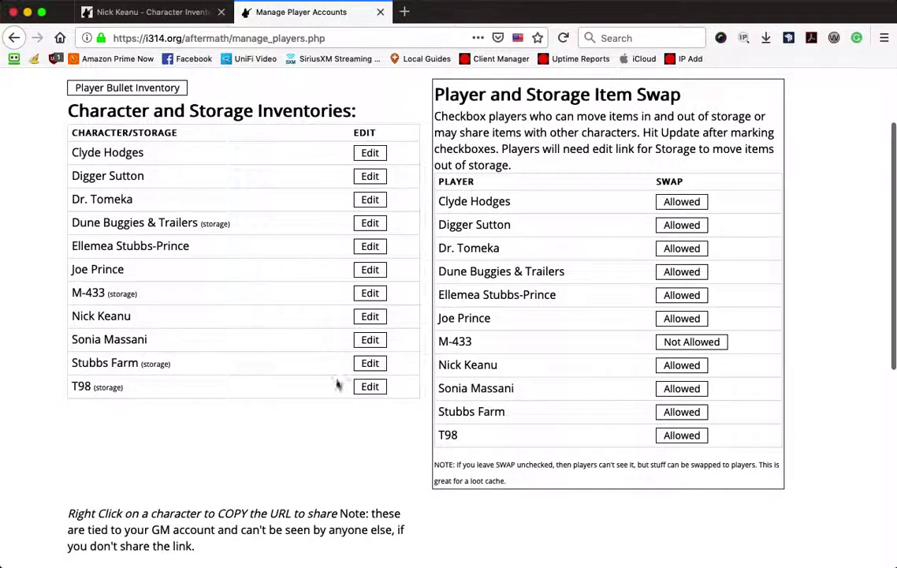
{"action": "left_click", "coordinate": [370, 386]}
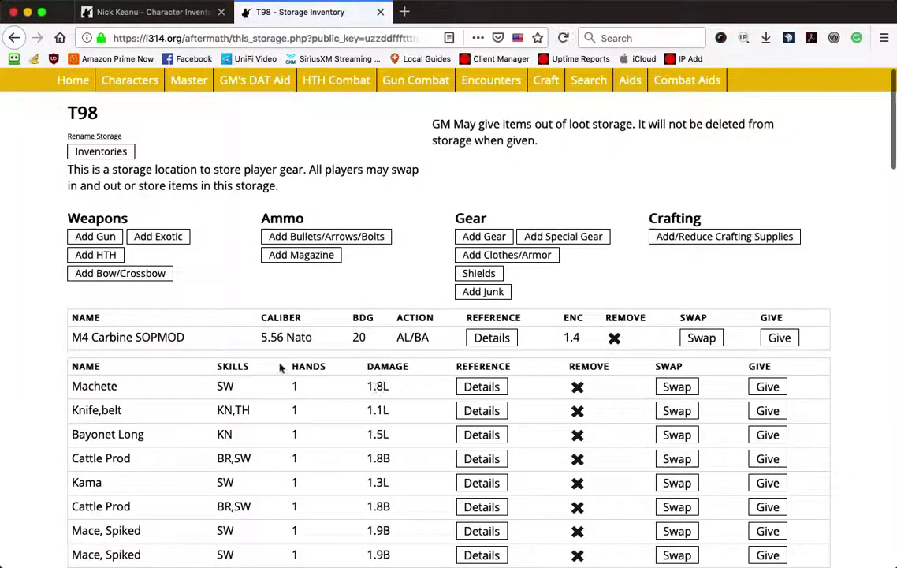
- Examine the T98 storage's weapons, stored gear, crafting materials and total ENC
{"action": "scroll", "coordinate": [284, 367], "scroll_direction": "down", "scroll_amount": 3}
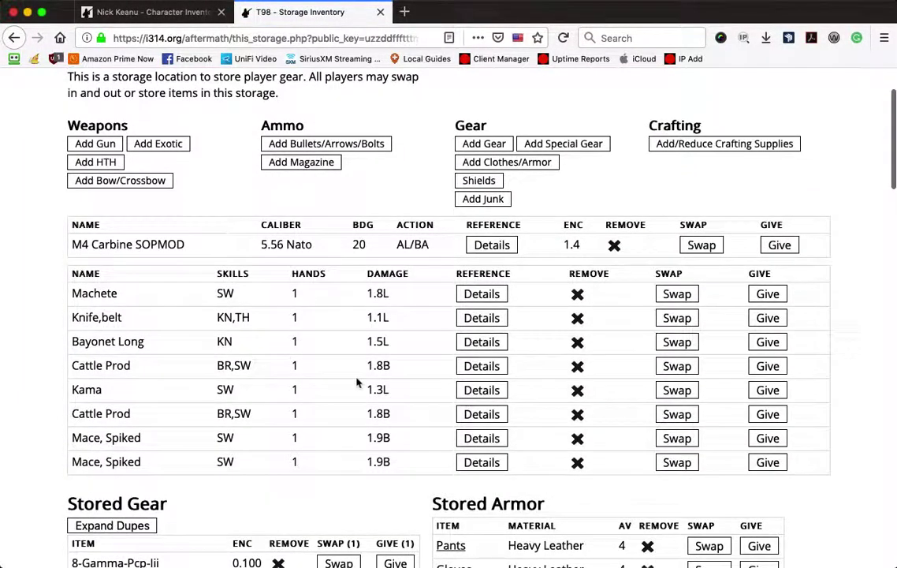
{"action": "scroll", "coordinate": [357, 383], "scroll_direction": "down", "scroll_amount": 15}
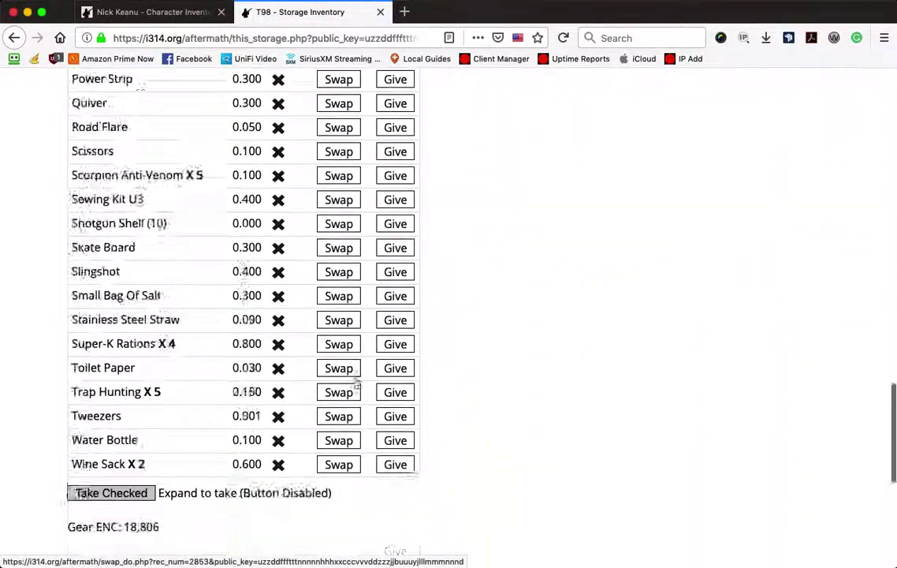
{"action": "scroll", "coordinate": [357, 382], "scroll_direction": "down", "scroll_amount": 12}
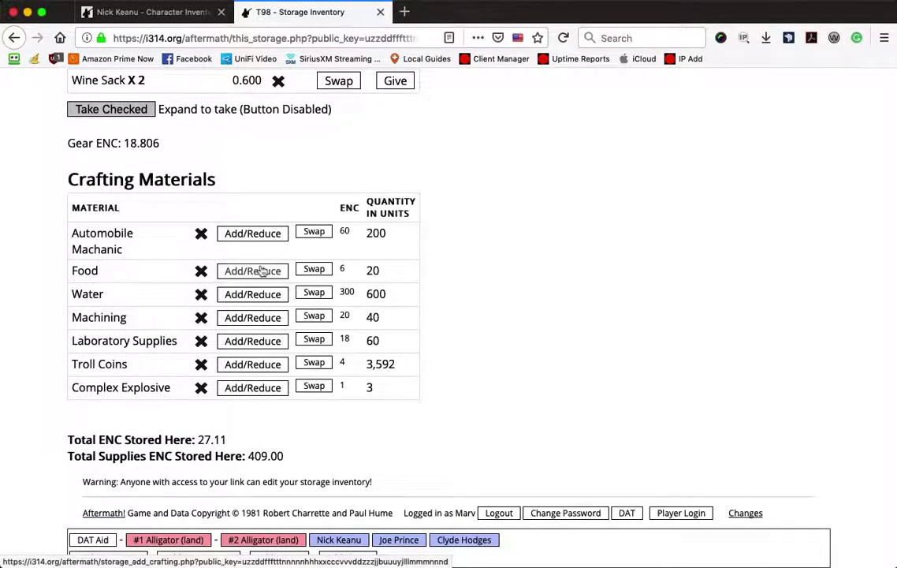
{"action": "scroll", "coordinate": [263, 269], "scroll_direction": "up", "scroll_amount": 1}
{"action": "scroll", "coordinate": [263, 270], "scroll_direction": "up", "scroll_amount": 15}
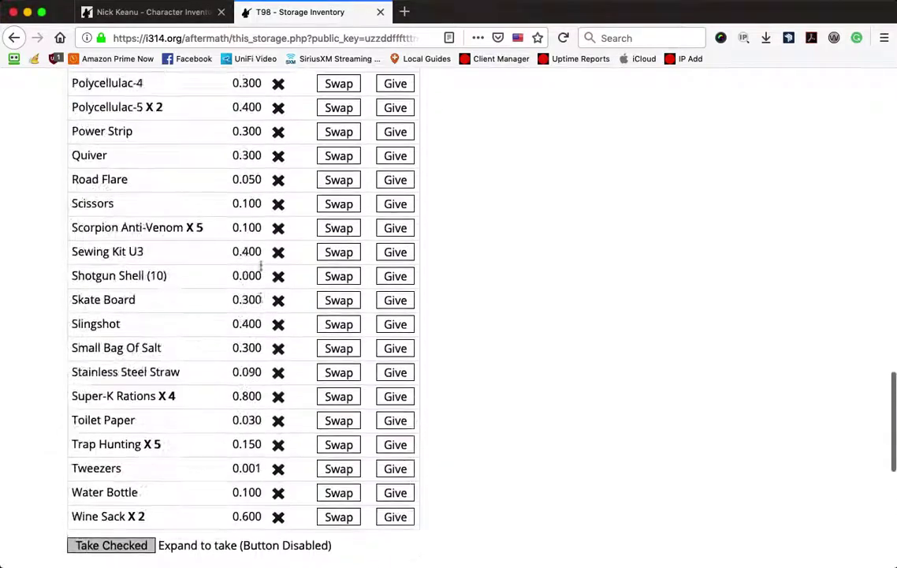
{"action": "scroll", "coordinate": [261, 265], "scroll_direction": "up", "scroll_amount": 20}
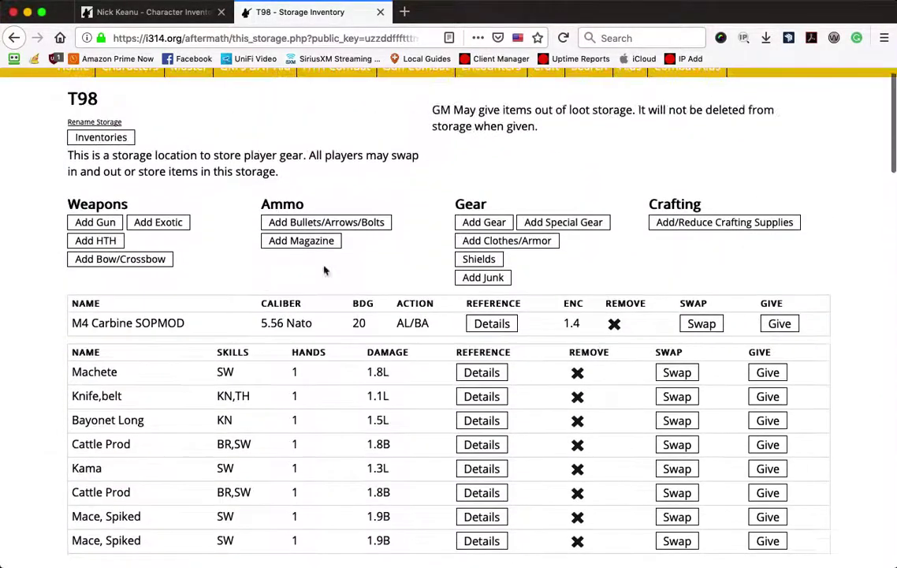
- Return to the Game Master's DAT Aid and open the gun BCS calculator from the third player character's inventory
{"action": "mouse_move", "coordinate": [199, 84]}
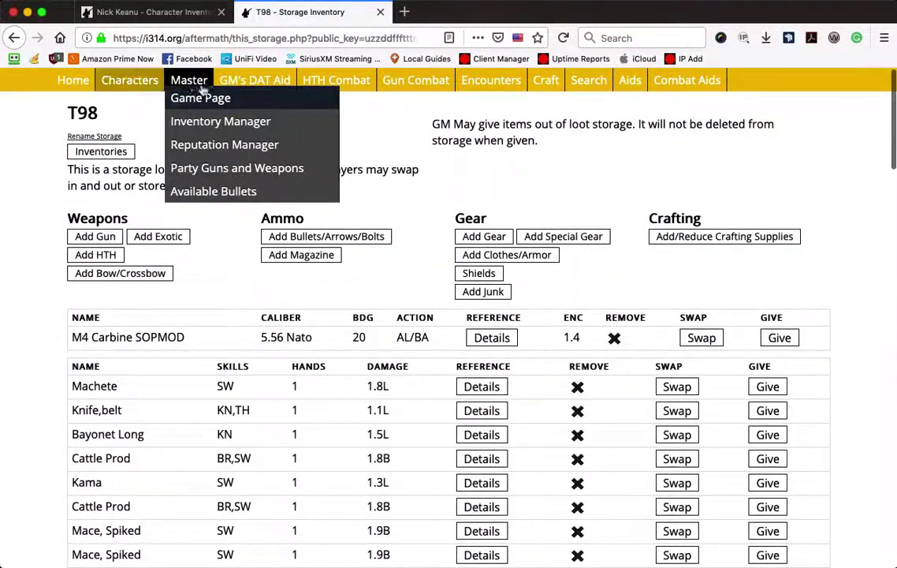
{"action": "left_click", "coordinate": [233, 96]}
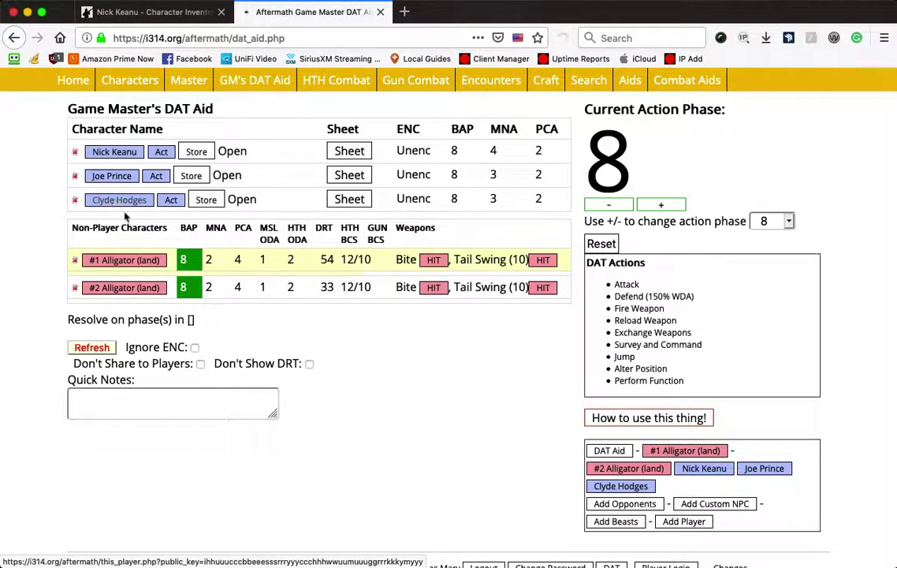
{"action": "left_click", "coordinate": [118, 200]}
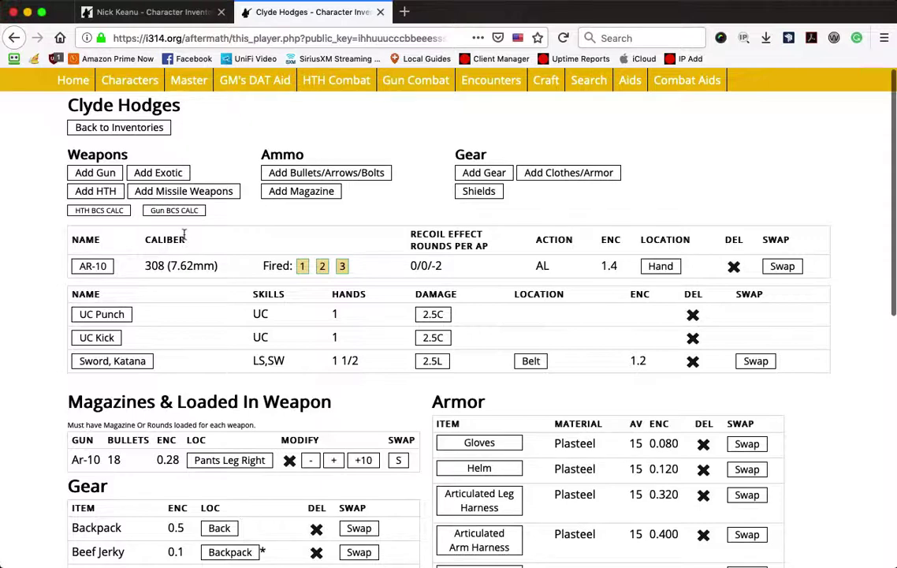
{"action": "left_click", "coordinate": [172, 211]}
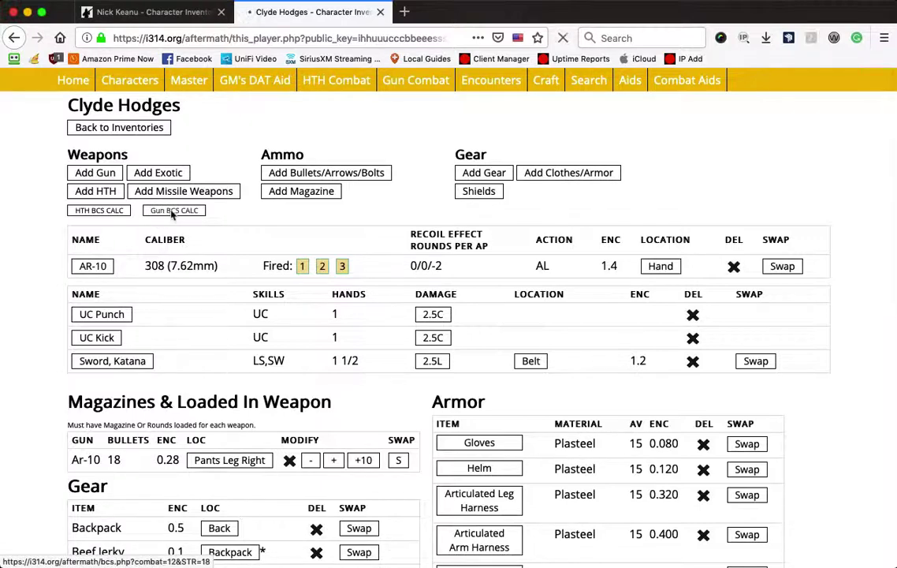
- Set the Rifle/Pistol/Bow/Crossbow BCS to 20 and the friendlies in the field of fire to No
{"action": "left_click_drag", "start_coordinate": [245, 167], "coordinate": [198, 168]}
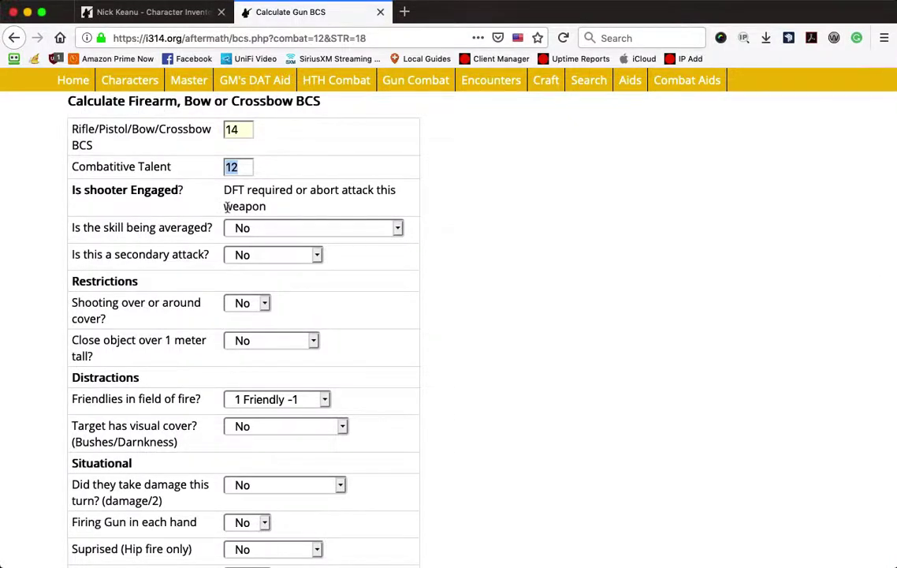
{"action": "left_click_drag", "start_coordinate": [243, 131], "coordinate": [200, 132]}
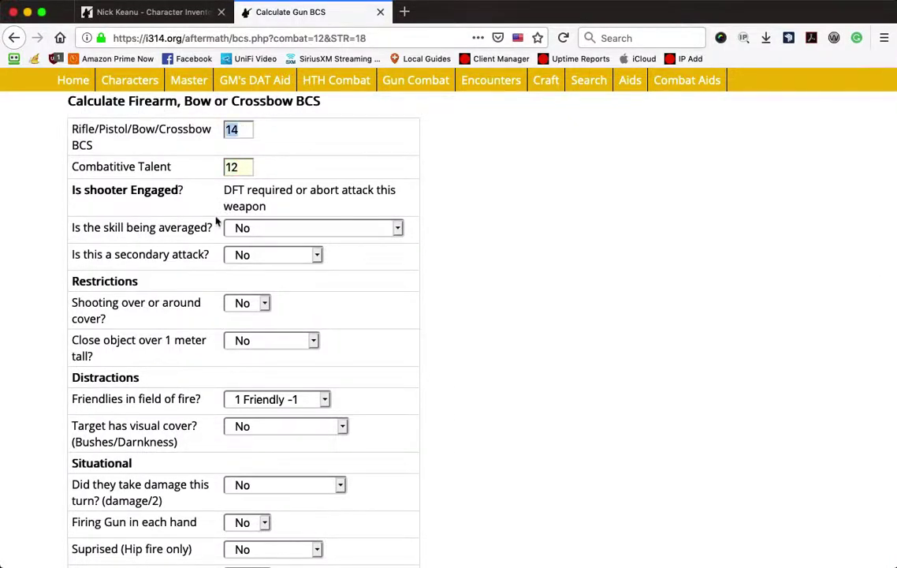
{"action": "type", "text": "20"}
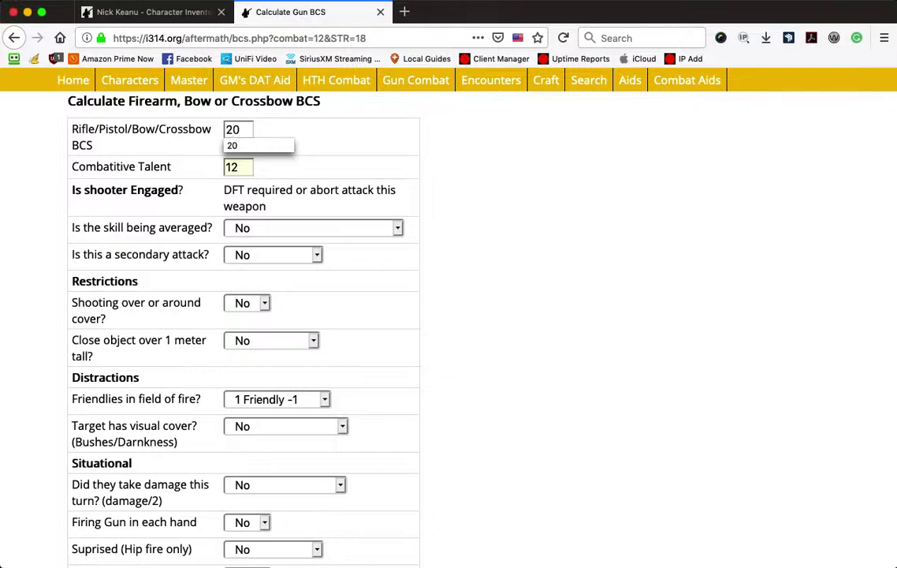
{"action": "left_click", "coordinate": [369, 166]}
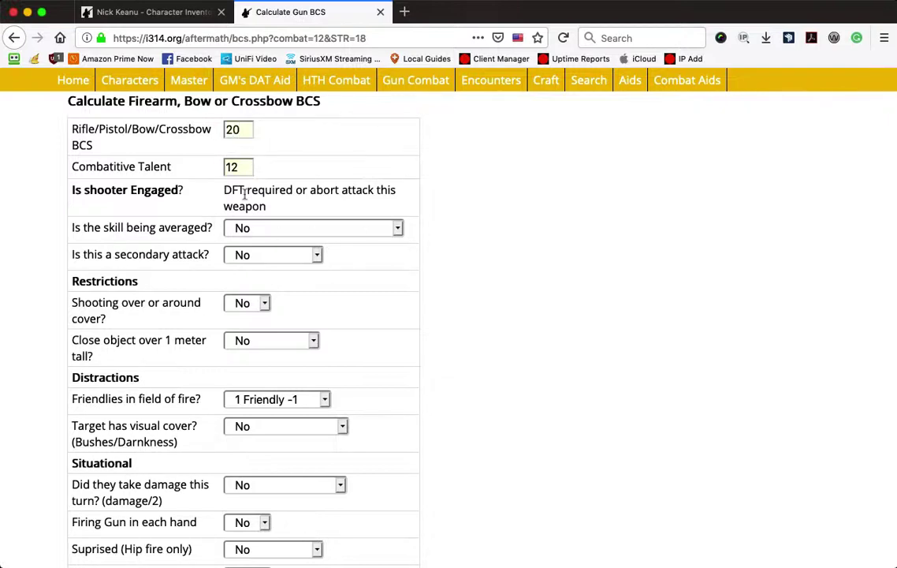
{"action": "scroll", "coordinate": [245, 194], "scroll_direction": "down", "scroll_amount": 5}
{"action": "left_click", "coordinate": [257, 219]}
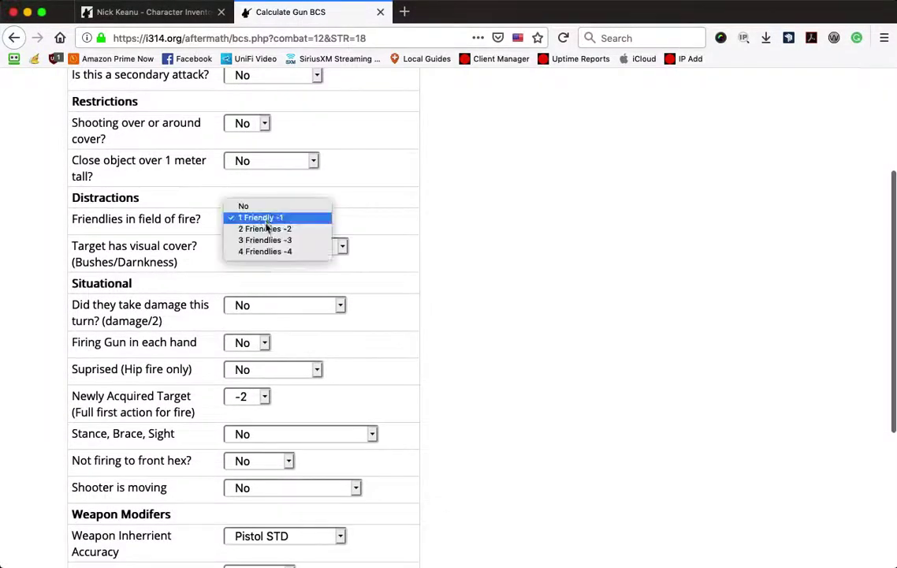
{"action": "left_click", "coordinate": [265, 208]}
- Set the weapon's inherent accuracy to Rifle +4 and calculate the modified BCS
{"action": "scroll", "coordinate": [312, 288], "scroll_direction": "down", "scroll_amount": 6}
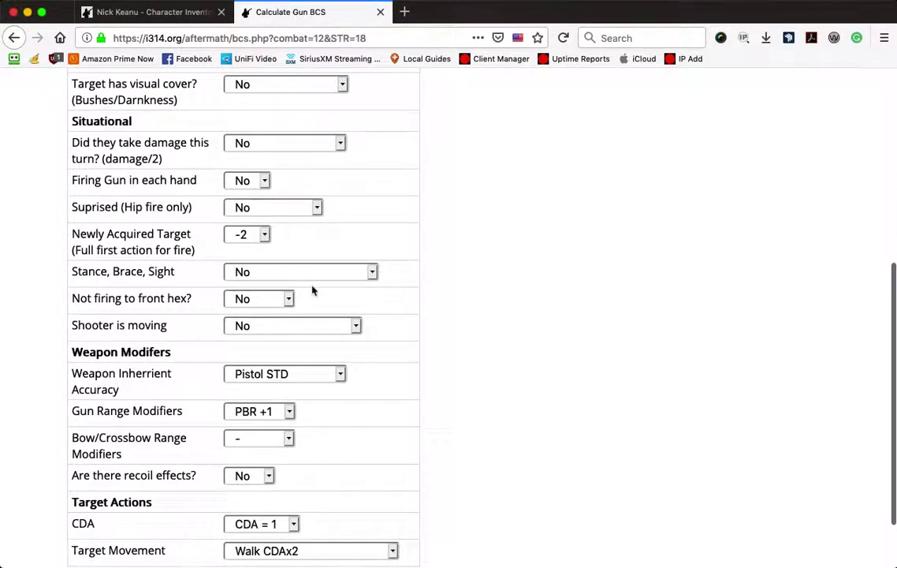
{"action": "left_click", "coordinate": [296, 301]}
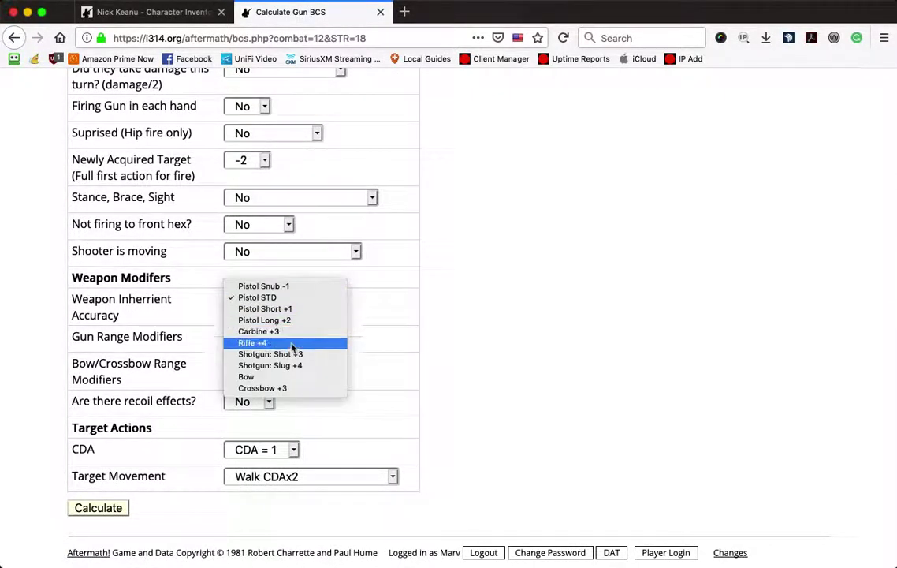
{"action": "left_click", "coordinate": [291, 345]}
{"action": "scroll", "coordinate": [298, 476], "scroll_direction": "up", "scroll_amount": 1}
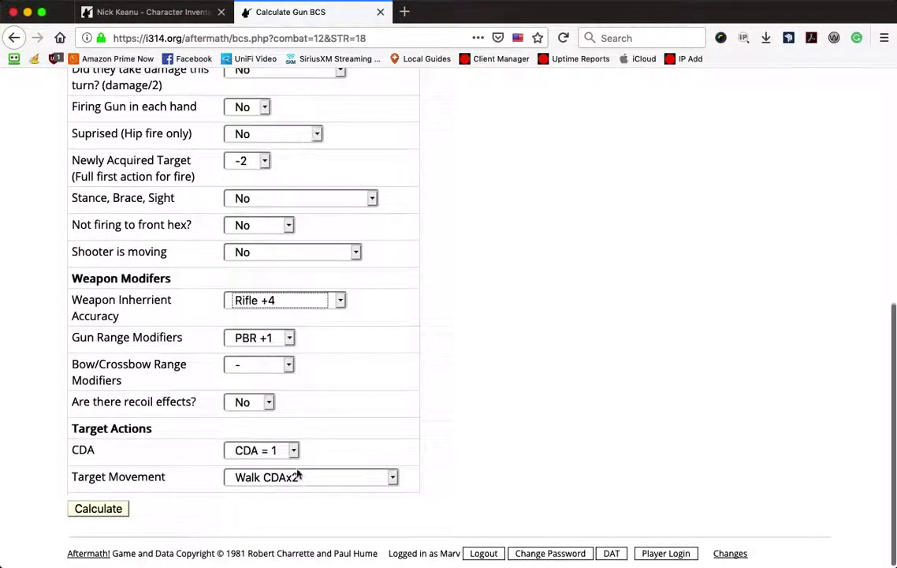
{"action": "scroll", "coordinate": [298, 477], "scroll_direction": "down", "scroll_amount": 1}
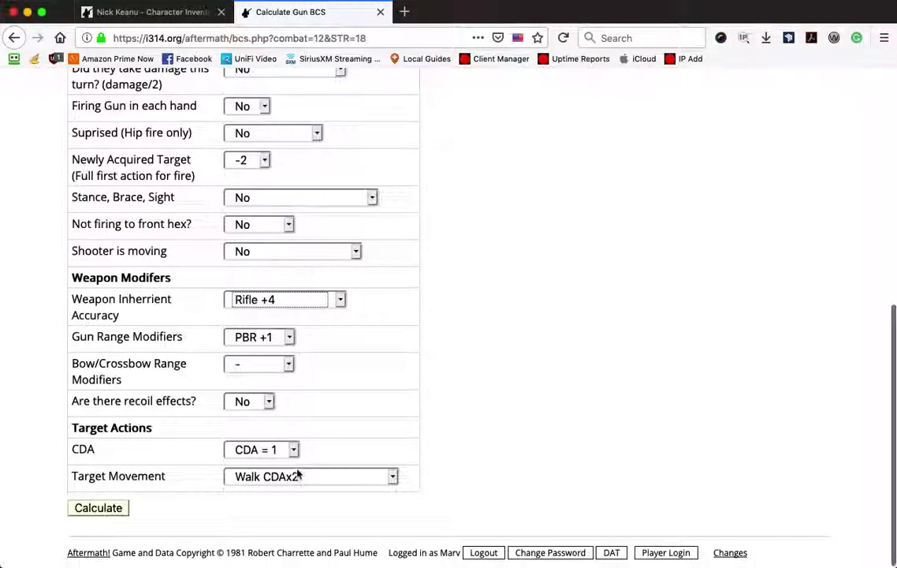
{"action": "left_click", "coordinate": [99, 509]}
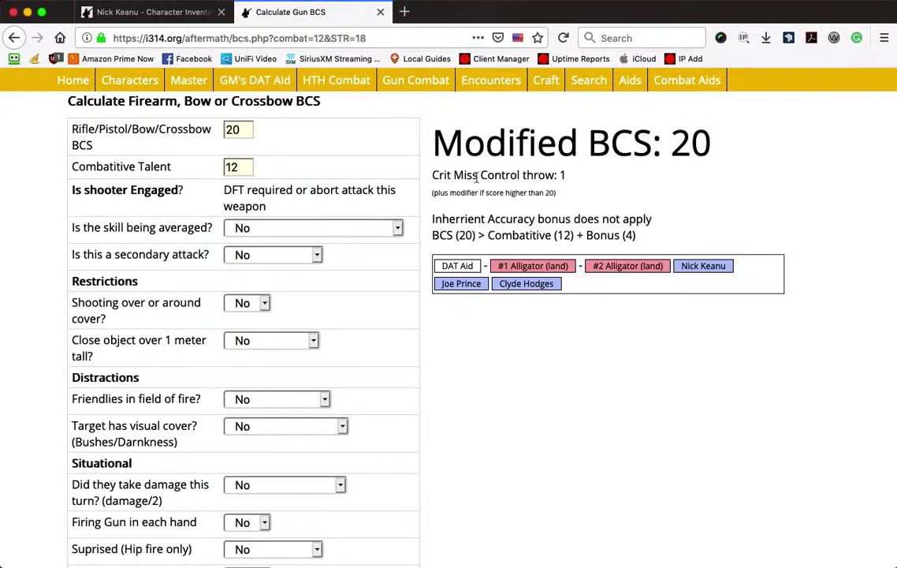
- Examine the critical miss control throw and compare the BCS result with the situational, weapon and target modifiers
{"action": "left_click_drag", "start_coordinate": [565, 175], "coordinate": [558, 174]}
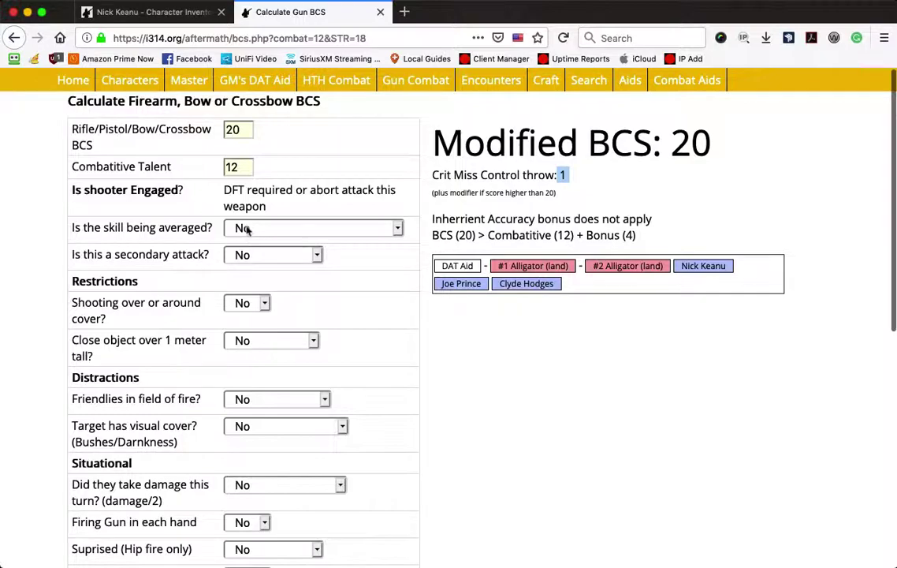
{"action": "scroll", "coordinate": [240, 230], "scroll_direction": "down", "scroll_amount": 5}
{"action": "scroll", "coordinate": [247, 230], "scroll_direction": "down", "scroll_amount": 3}
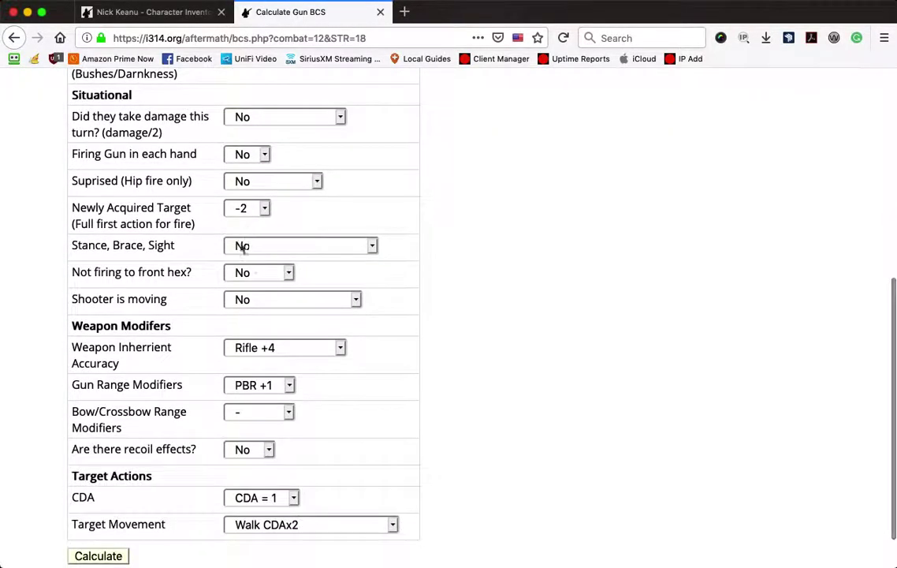
{"action": "scroll", "coordinate": [397, 345], "scroll_direction": "up", "scroll_amount": 8}
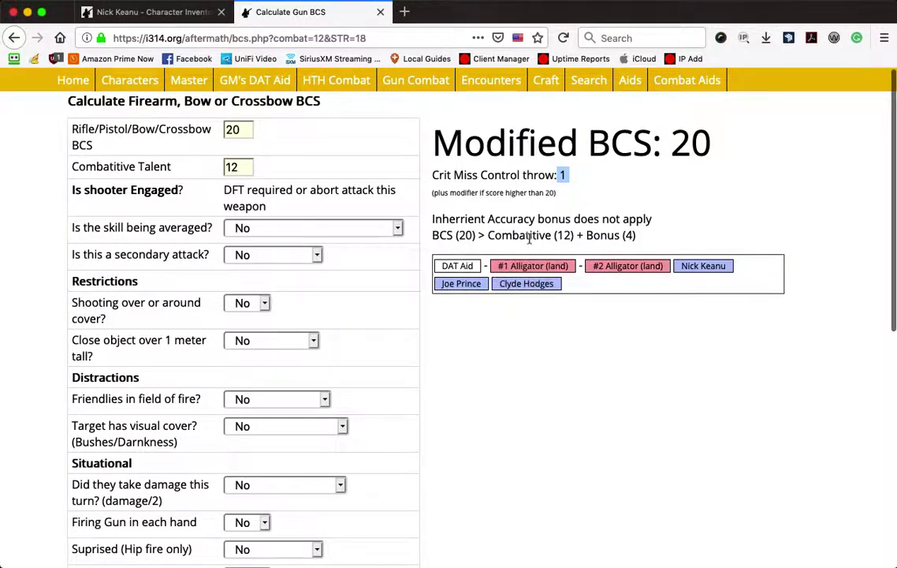
{"action": "scroll", "coordinate": [258, 268], "scroll_direction": "down", "scroll_amount": 8}
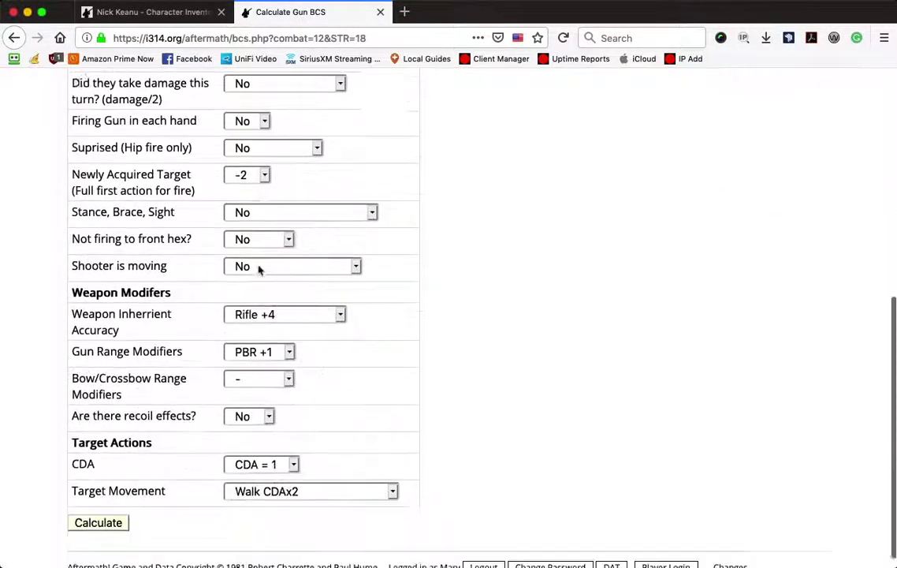
{"action": "scroll", "coordinate": [252, 400], "scroll_direction": "up", "scroll_amount": 8}
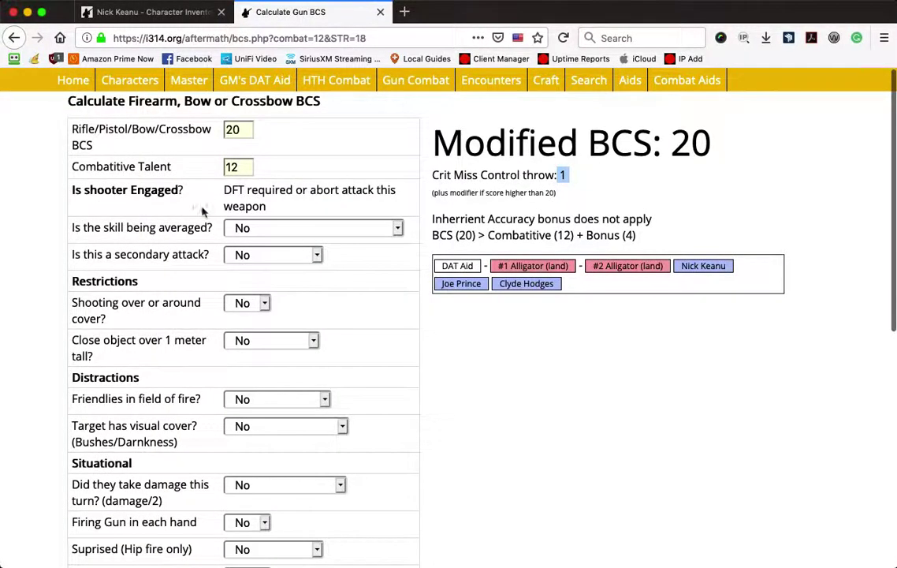
{"action": "scroll", "coordinate": [202, 211], "scroll_direction": "down", "scroll_amount": 8}
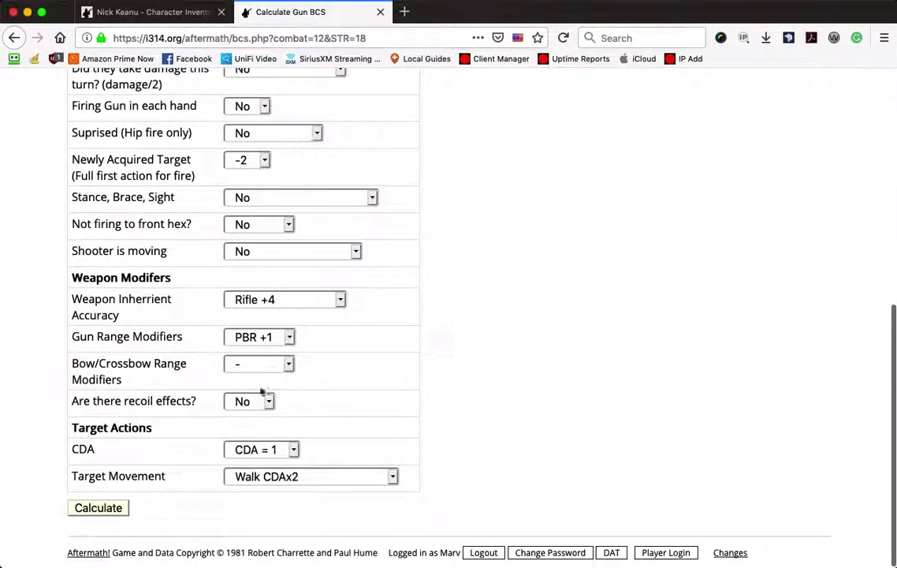
{"action": "scroll", "coordinate": [242, 331], "scroll_direction": "up", "scroll_amount": 8}
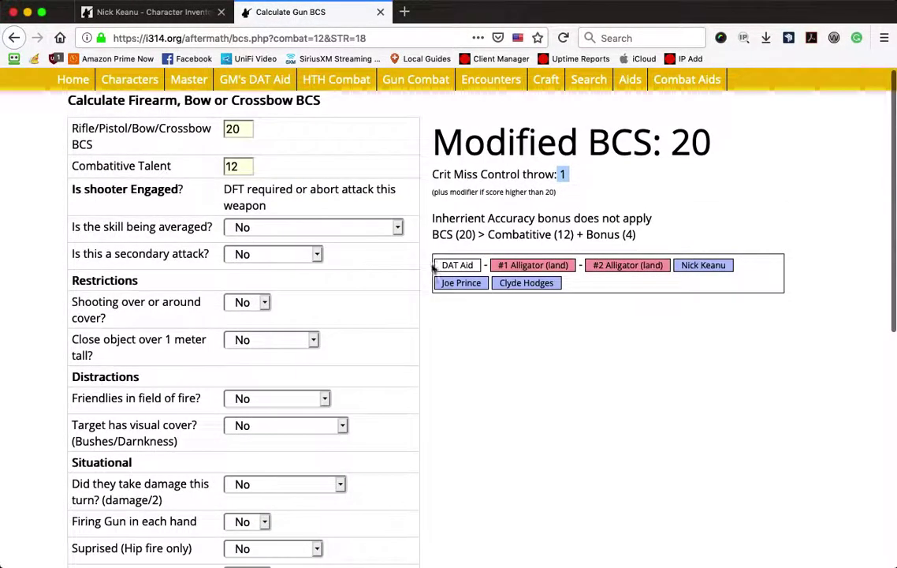
- Return to the DAT Aid and remove both land alligators from the non-player characters
{"action": "left_click", "coordinate": [454, 265]}
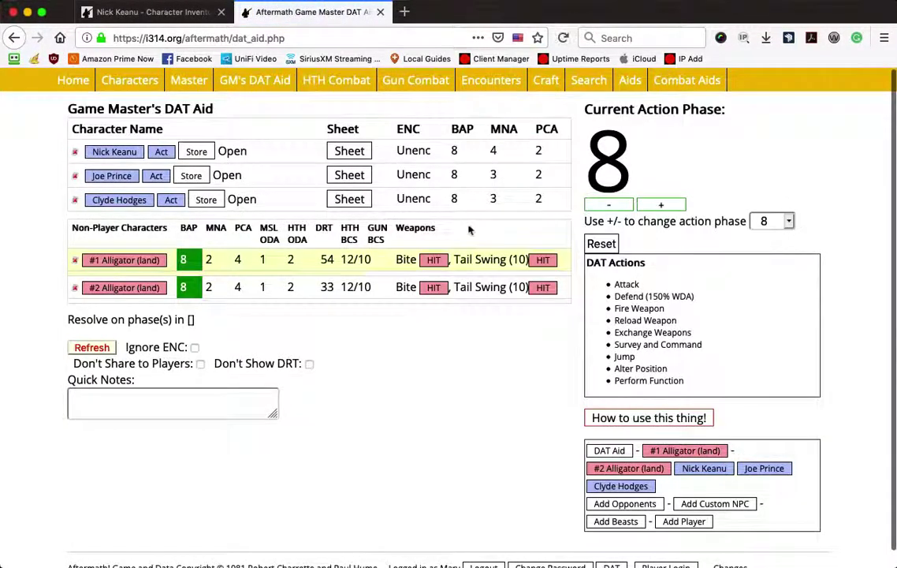
{"action": "scroll", "coordinate": [466, 237], "scroll_direction": "down", "scroll_amount": 1}
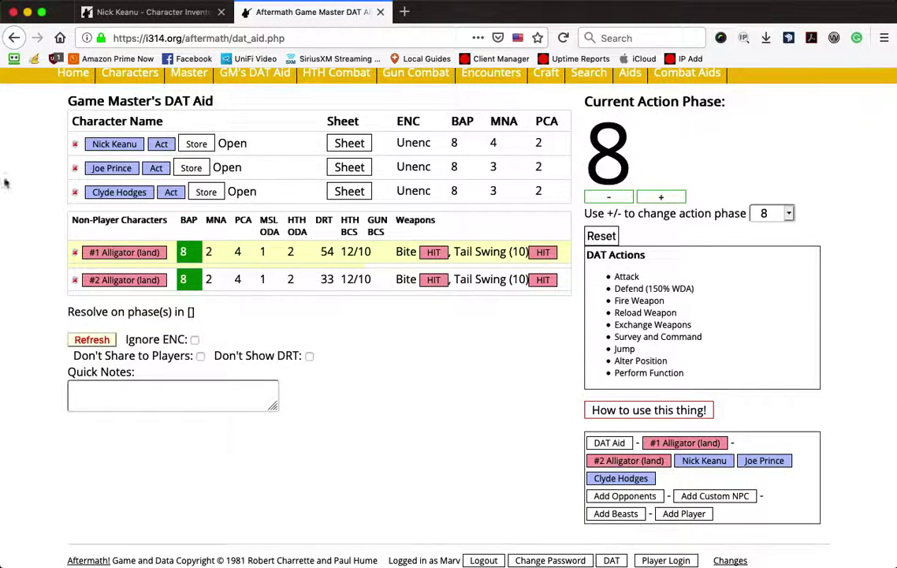
{"action": "left_click", "coordinate": [75, 251]}
{"action": "left_click", "coordinate": [76, 260]}
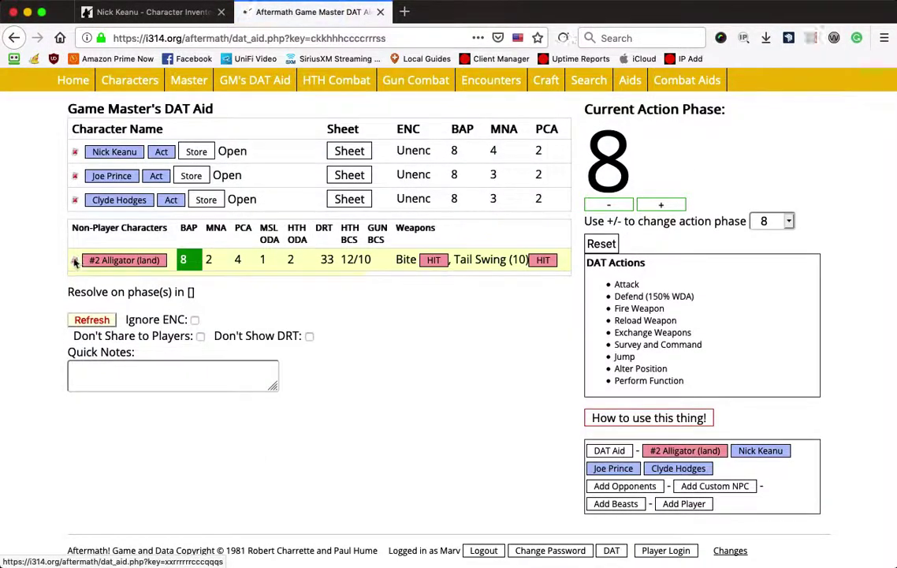
- Open the opponent generator and set both encounter and equipment levels to Rabble, with the leader type as Not a Leader
{"action": "left_click", "coordinate": [627, 487]}
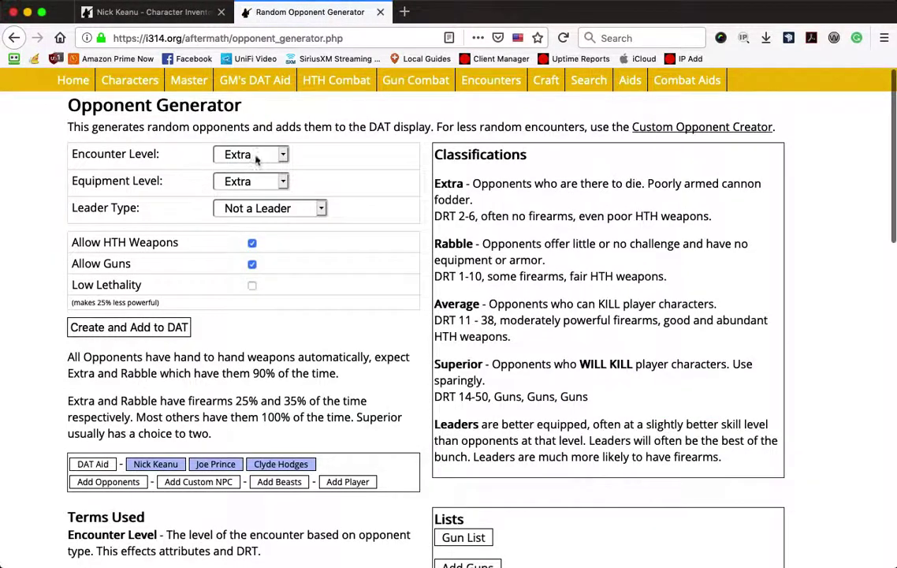
{"action": "left_click", "coordinate": [251, 155]}
{"action": "left_click", "coordinate": [240, 163]}
{"action": "left_click", "coordinate": [254, 182]}
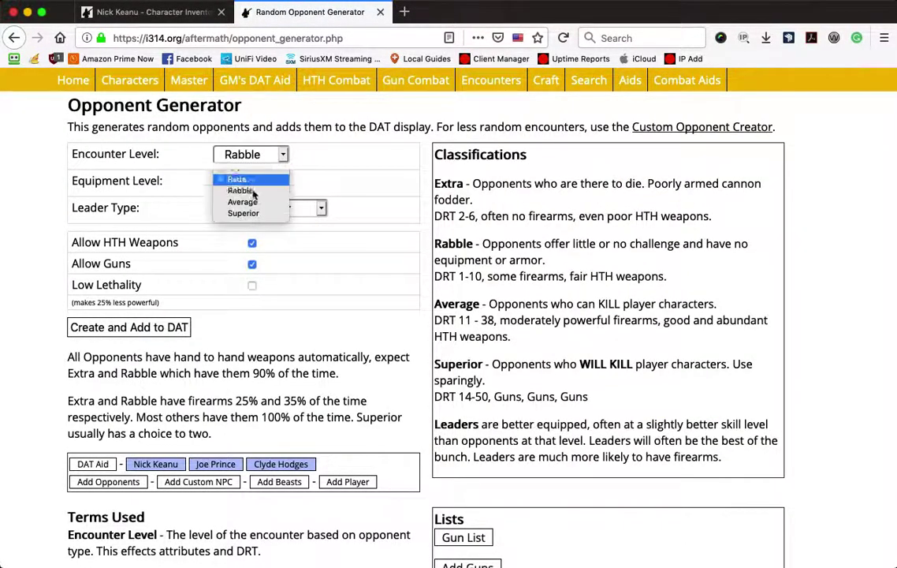
{"action": "left_click", "coordinate": [245, 190]}
{"action": "left_click", "coordinate": [270, 209]}
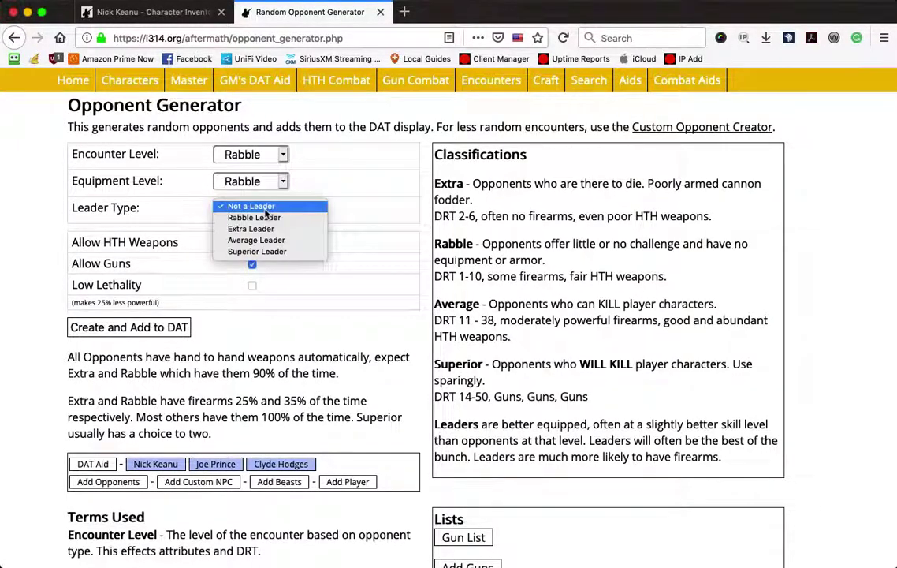
{"action": "left_click", "coordinate": [265, 308]}
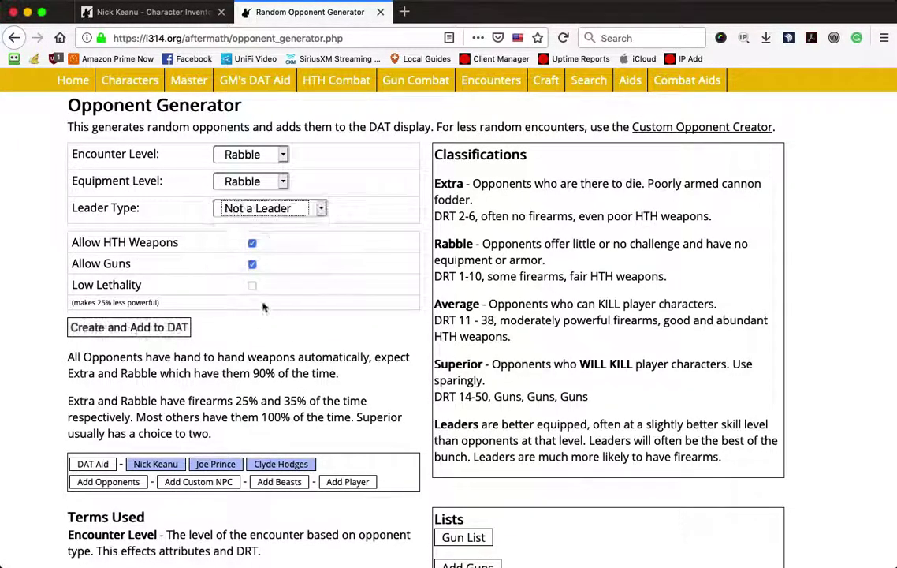
- Keep HTH weapons and guns allowed, then create the random opponent and add it to the DAT
{"action": "left_click", "coordinate": [253, 265]}
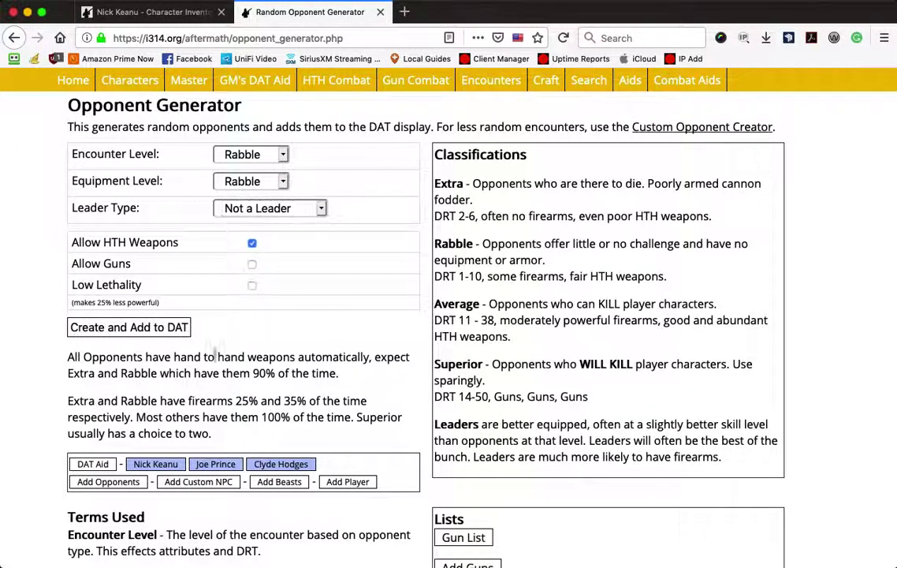
{"action": "left_click", "coordinate": [252, 265]}
{"action": "left_click", "coordinate": [120, 327]}
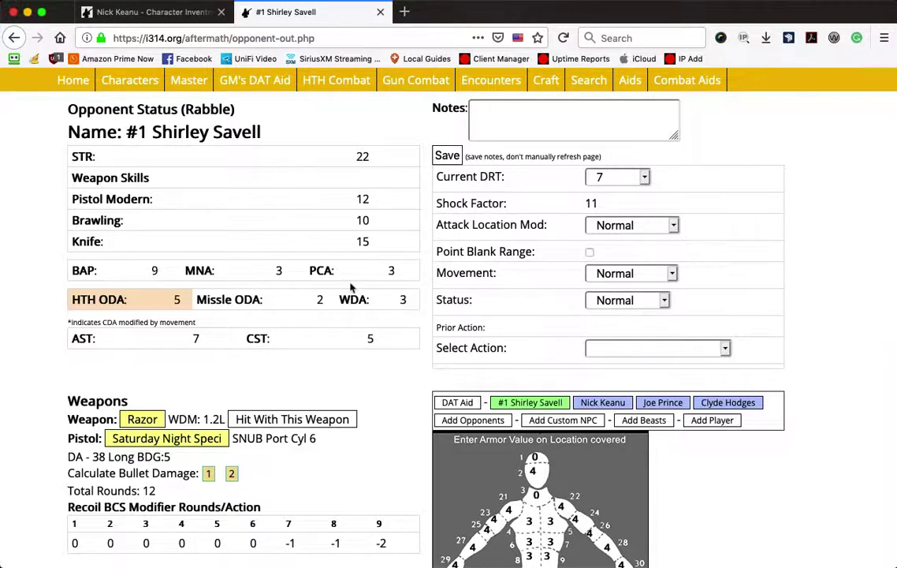
- Review the opponent's weapons and check the bullet damage form for one round from the pistol
{"action": "scroll", "coordinate": [353, 287], "scroll_direction": "down", "scroll_amount": 2}
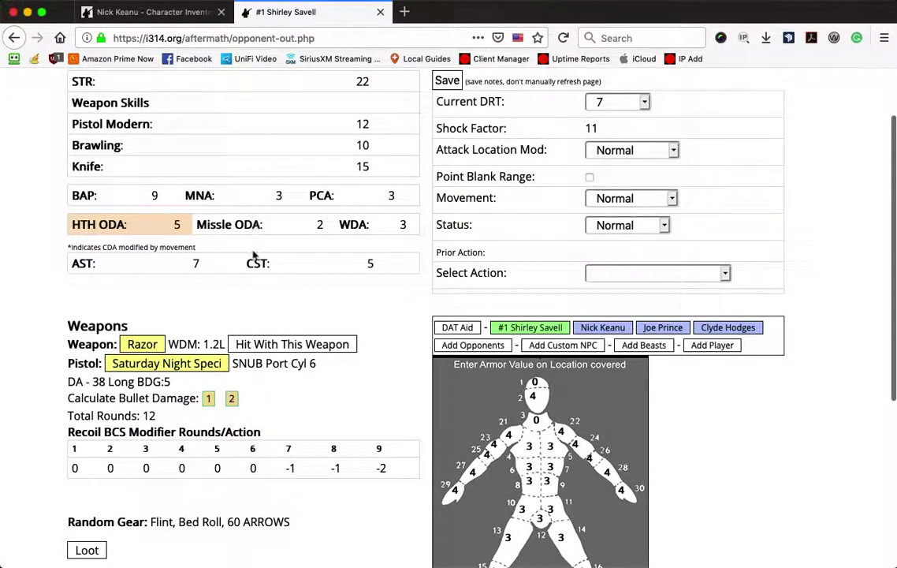
{"action": "scroll", "coordinate": [254, 254], "scroll_direction": "down", "scroll_amount": 5}
{"action": "scroll", "coordinate": [186, 173], "scroll_direction": "up", "scroll_amount": 3}
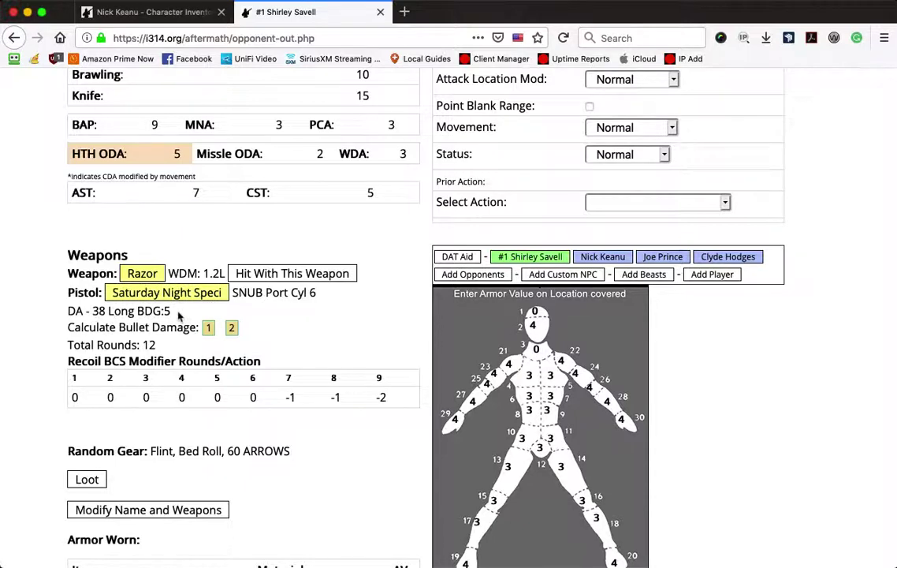
{"action": "scroll", "coordinate": [179, 315], "scroll_direction": "down", "scroll_amount": 1}
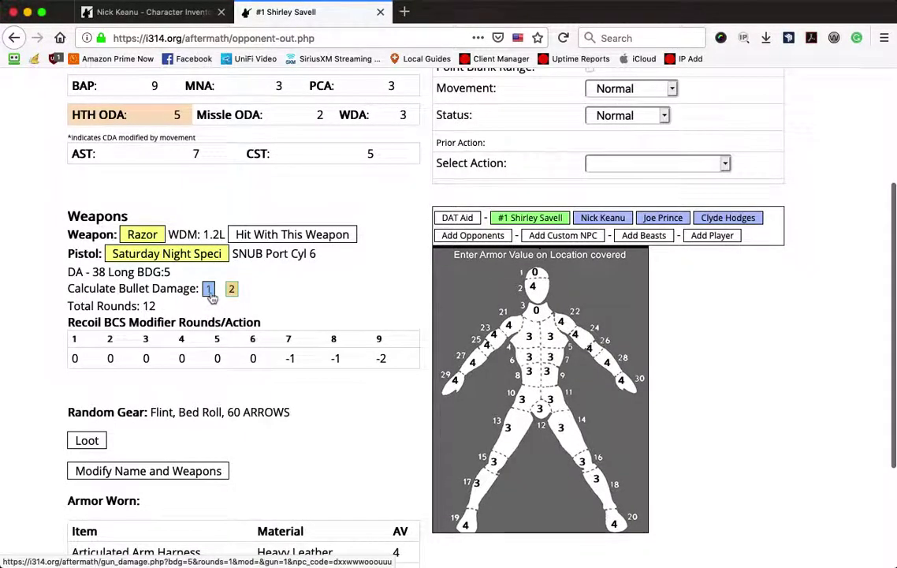
{"action": "left_click", "coordinate": [210, 290]}
{"action": "mouse_move", "coordinate": [160, 145]}
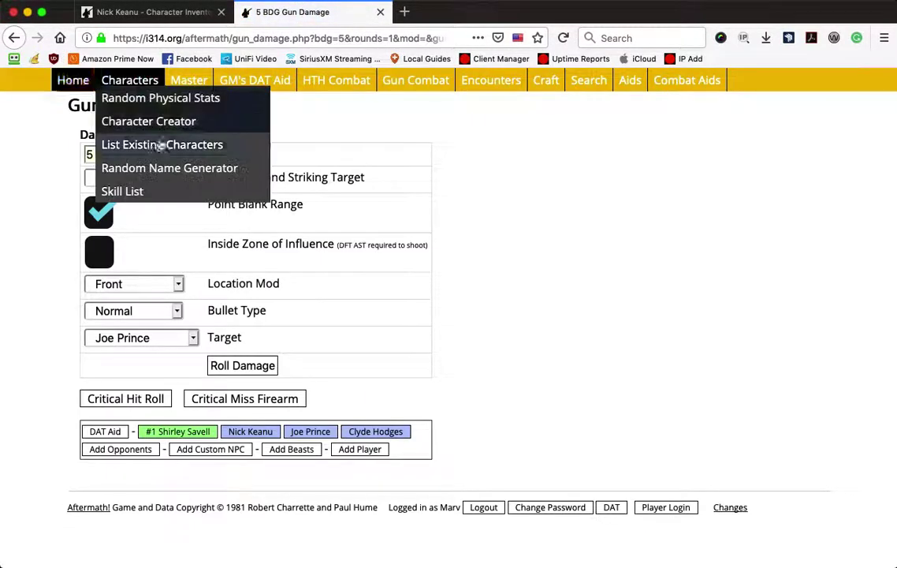
{"action": "left_click", "coordinate": [115, 392]}
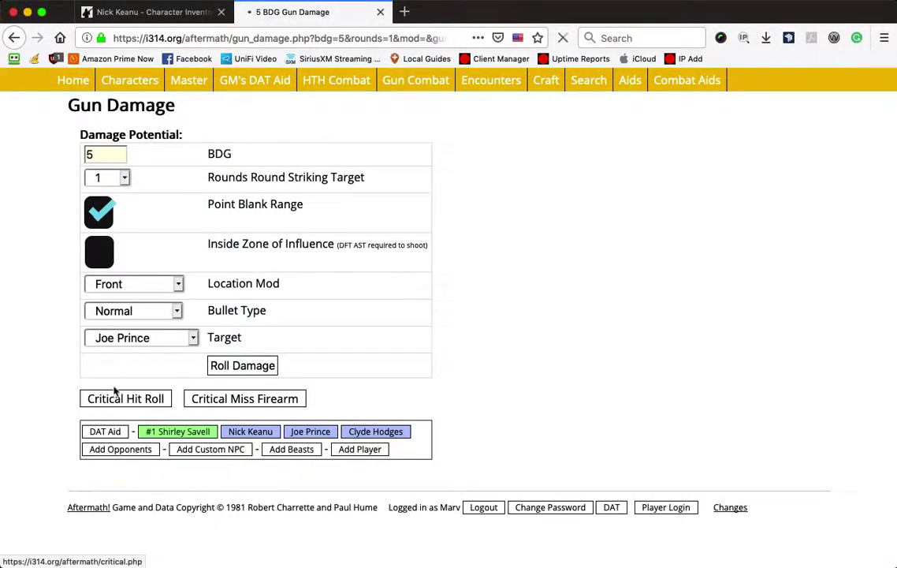
- Examine the opponent's recoil modifiers, random gear, worn armor and armor values by body location
{"action": "scroll", "coordinate": [181, 390], "scroll_direction": "down", "scroll_amount": 5}
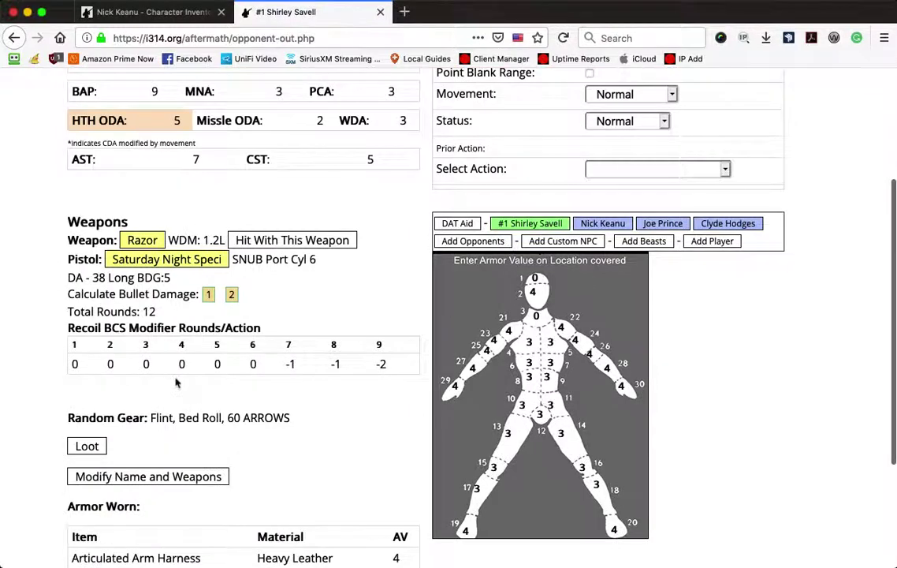
{"action": "scroll", "coordinate": [176, 383], "scroll_direction": "down", "scroll_amount": 5}
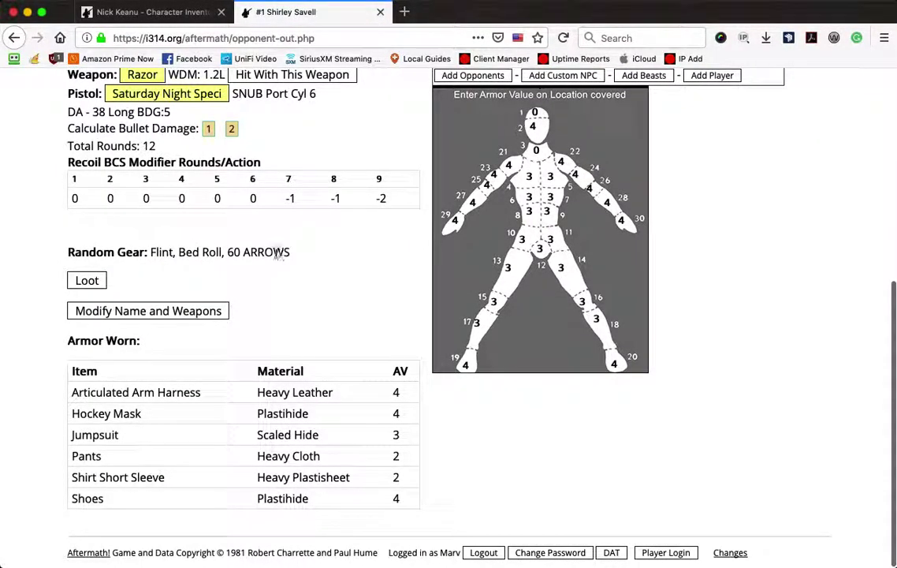
{"action": "scroll", "coordinate": [276, 251], "scroll_direction": "up", "scroll_amount": 10}
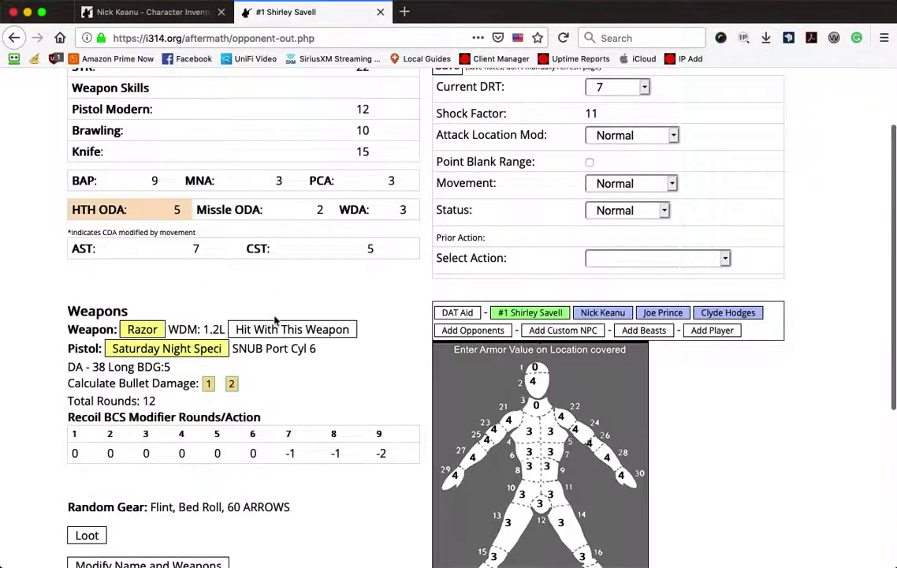
{"action": "scroll", "coordinate": [275, 321], "scroll_direction": "down", "scroll_amount": 10}
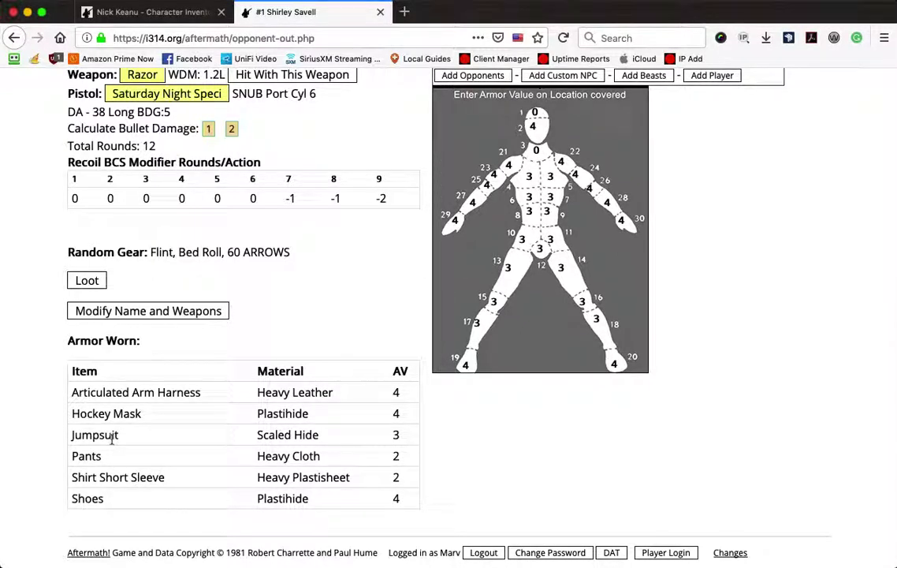
{"action": "scroll", "coordinate": [112, 440], "scroll_direction": "up", "scroll_amount": 5}
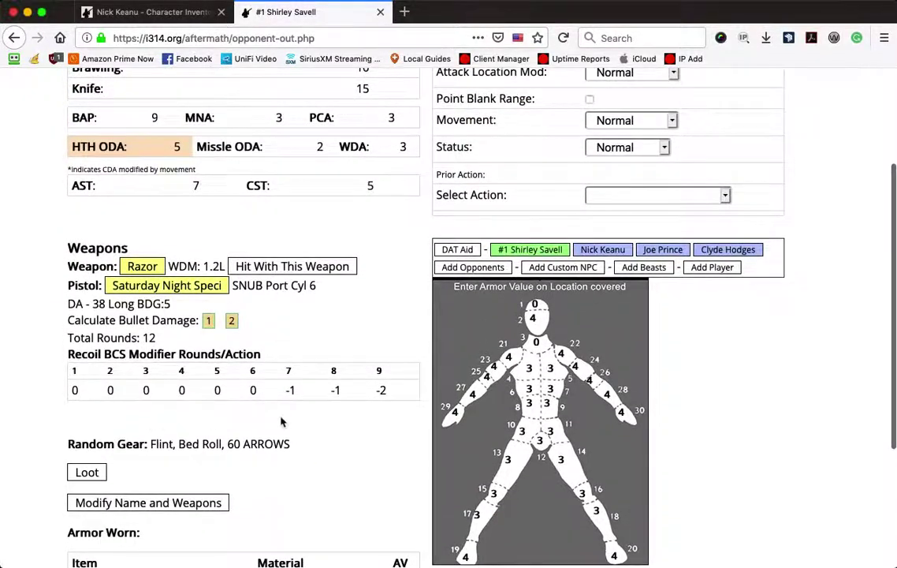
{"action": "scroll", "coordinate": [281, 422], "scroll_direction": "up", "scroll_amount": 4}
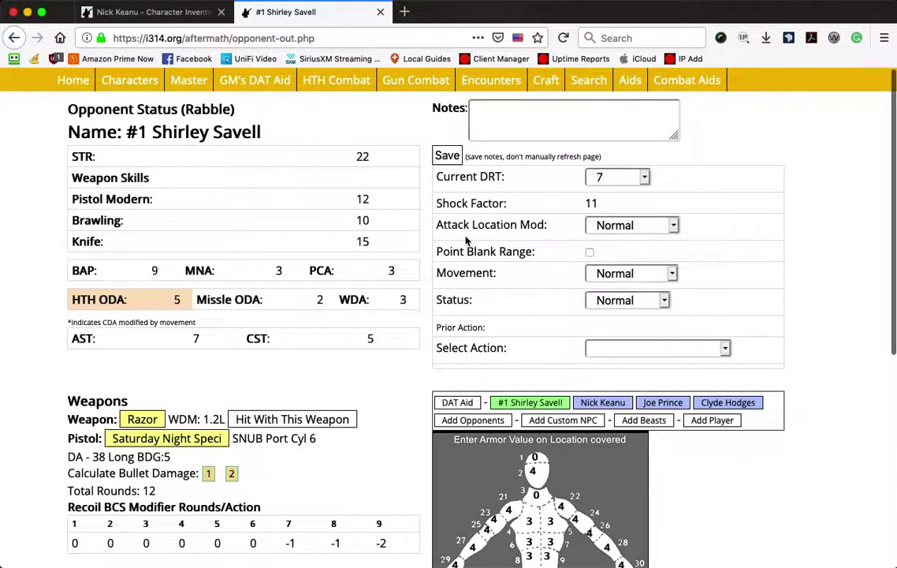
- Set the opponent's Current DRT to DEAD!
{"action": "left_click", "coordinate": [645, 176]}
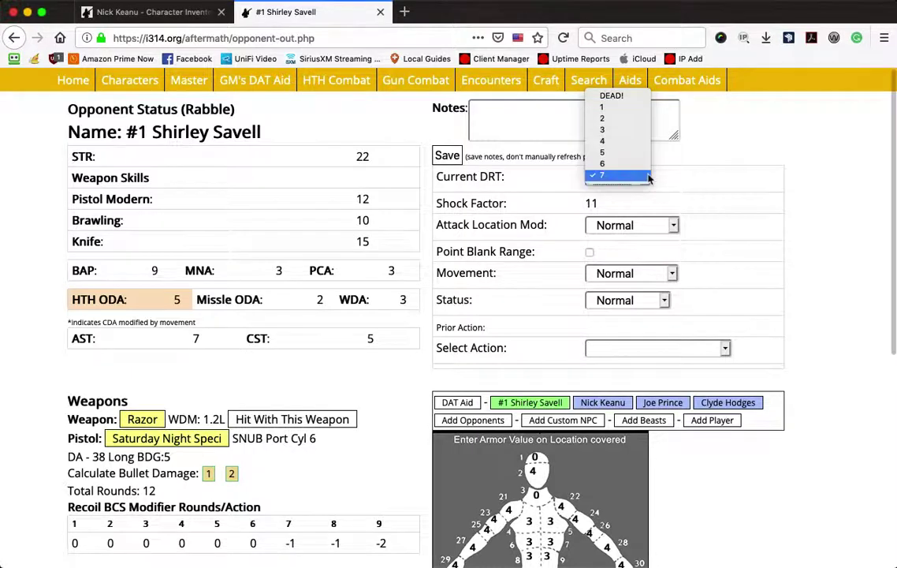
{"action": "left_click", "coordinate": [648, 178]}
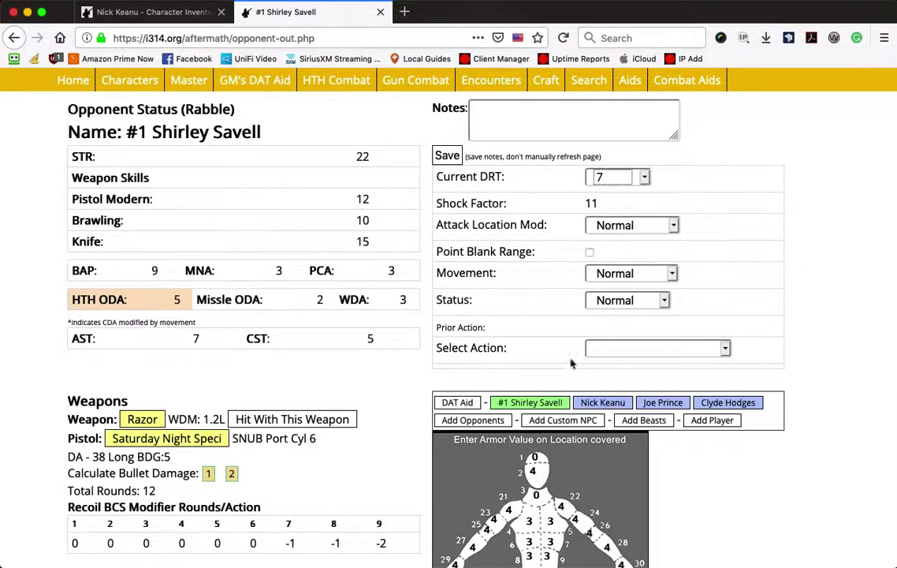
{"action": "left_click", "coordinate": [623, 181]}
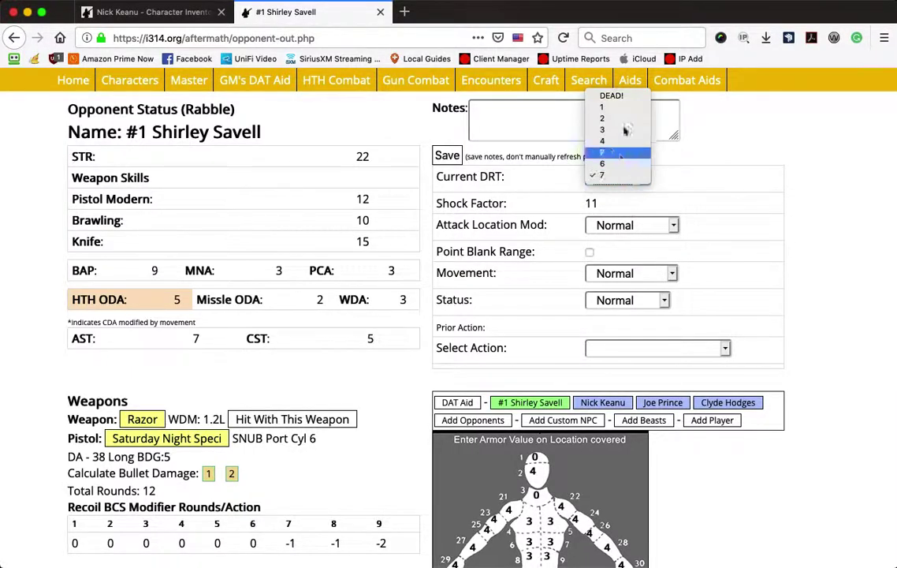
{"action": "left_click", "coordinate": [626, 97]}
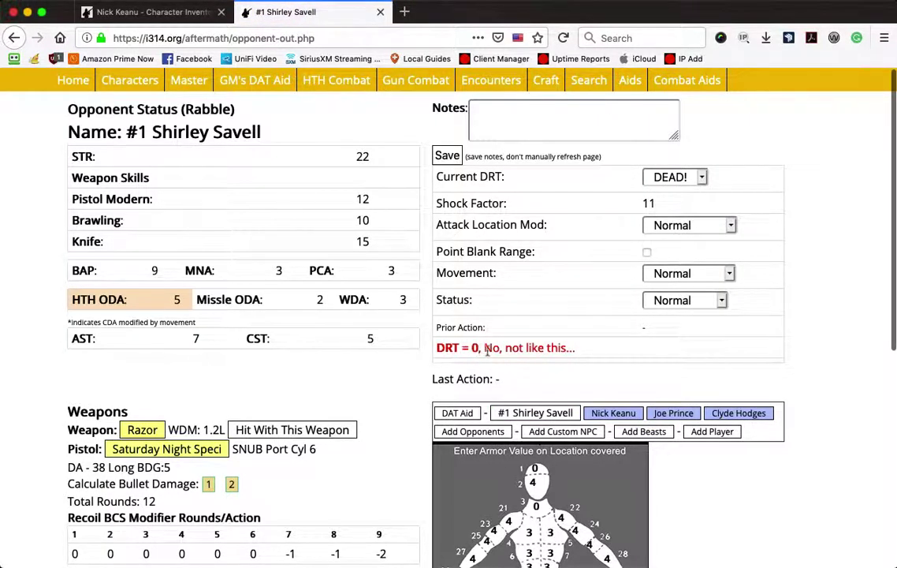
- Replace the surname in the opponent's name with a different one and save the change
{"action": "scroll", "coordinate": [329, 384], "scroll_direction": "down", "scroll_amount": 5}
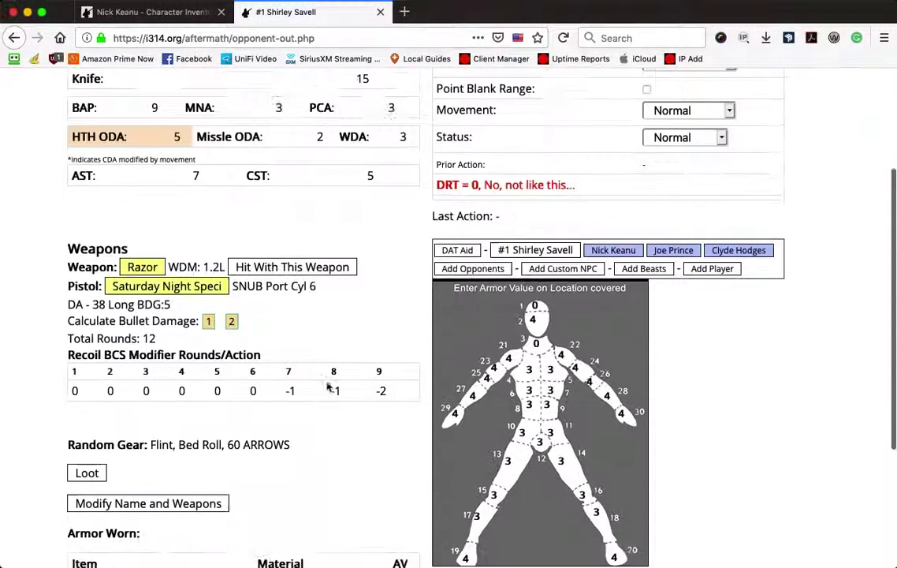
{"action": "scroll", "coordinate": [93, 425], "scroll_direction": "down", "scroll_amount": 1}
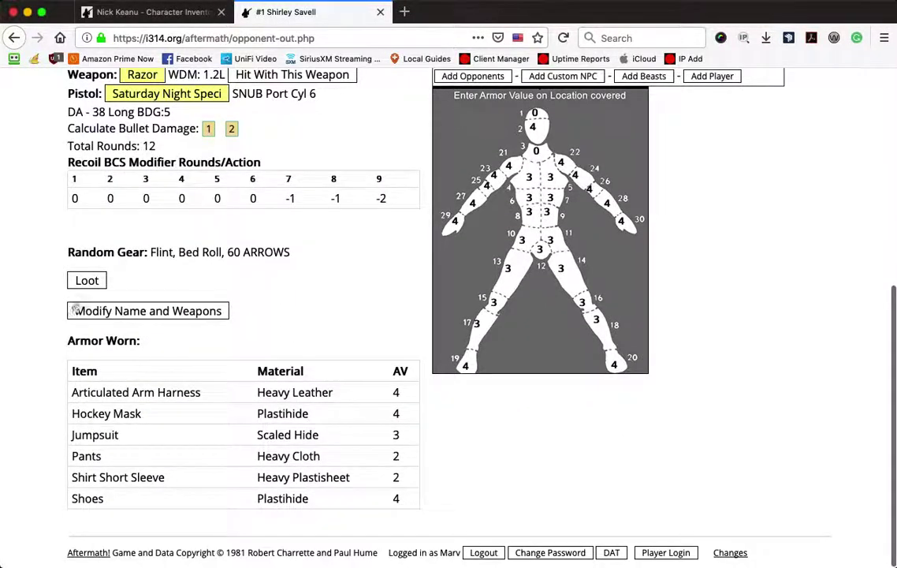
{"action": "left_click", "coordinate": [124, 313]}
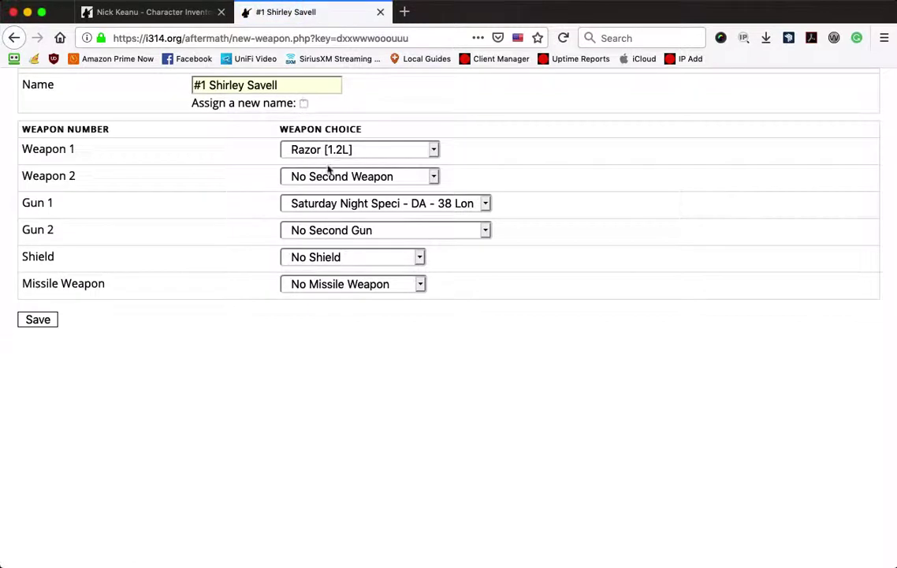
{"action": "double_click", "coordinate": [291, 84]}
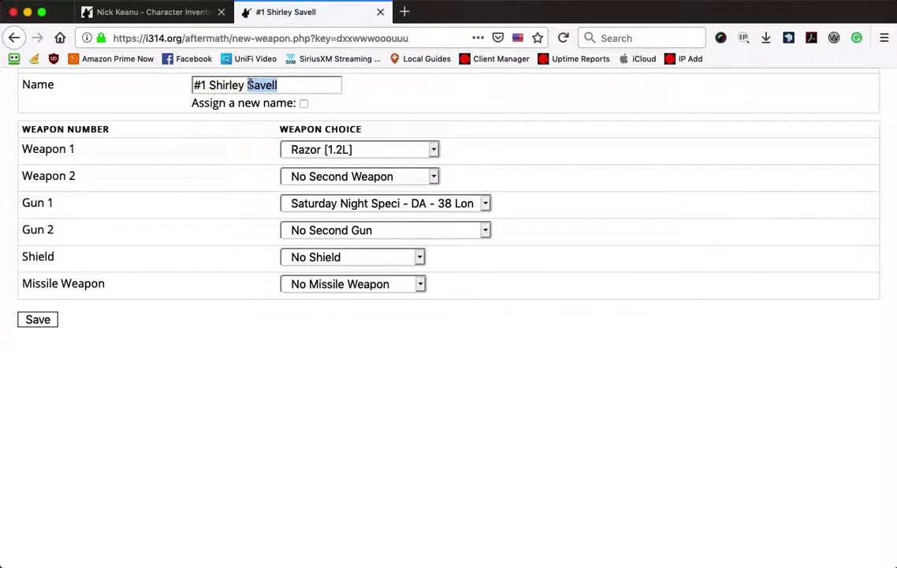
{"action": "type", "text": "Smith"}
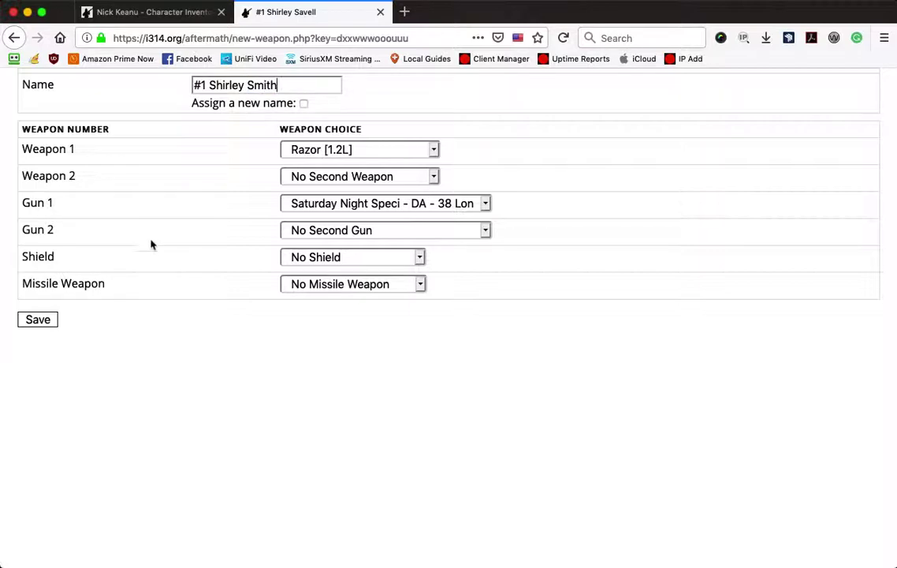
{"action": "left_click", "coordinate": [35, 318]}
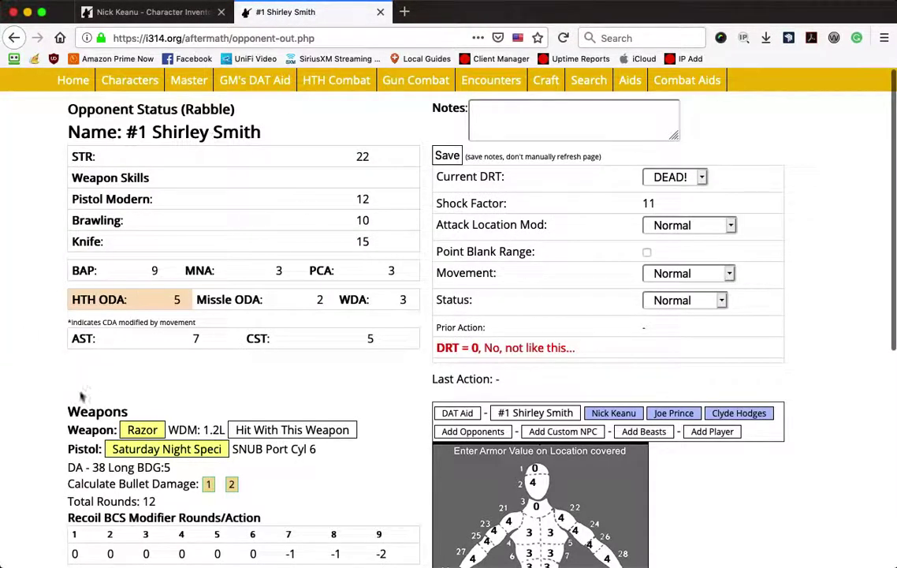
- Give the opponent a Compound Bow 60lbs as the missile weapon and save the change
{"action": "scroll", "coordinate": [166, 378], "scroll_direction": "down", "scroll_amount": 2}
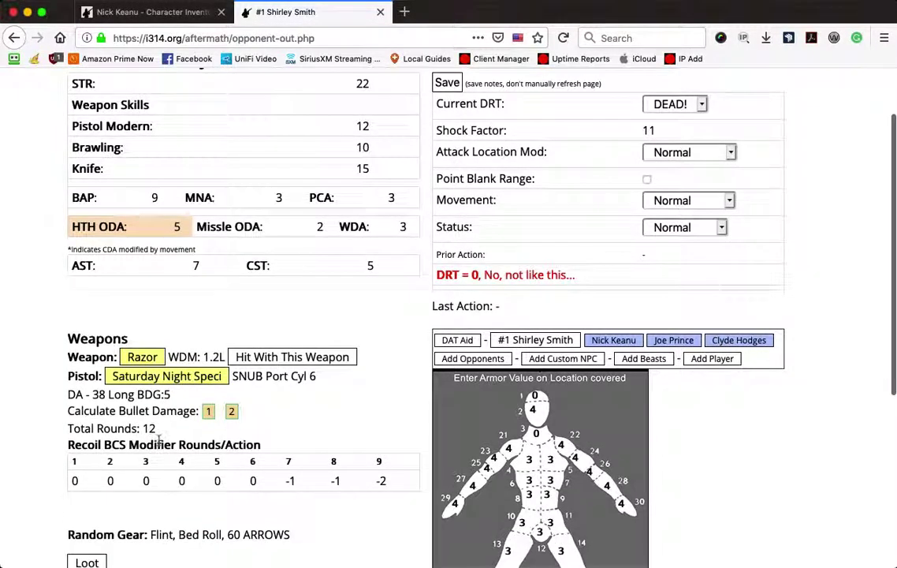
{"action": "scroll", "coordinate": [159, 440], "scroll_direction": "down", "scroll_amount": 5}
{"action": "left_click", "coordinate": [156, 446]}
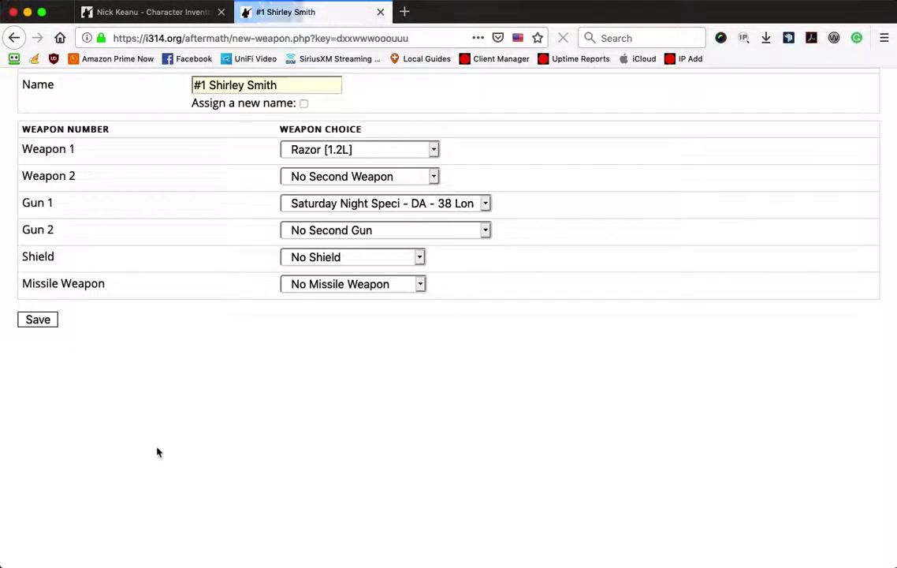
{"action": "left_click", "coordinate": [360, 285]}
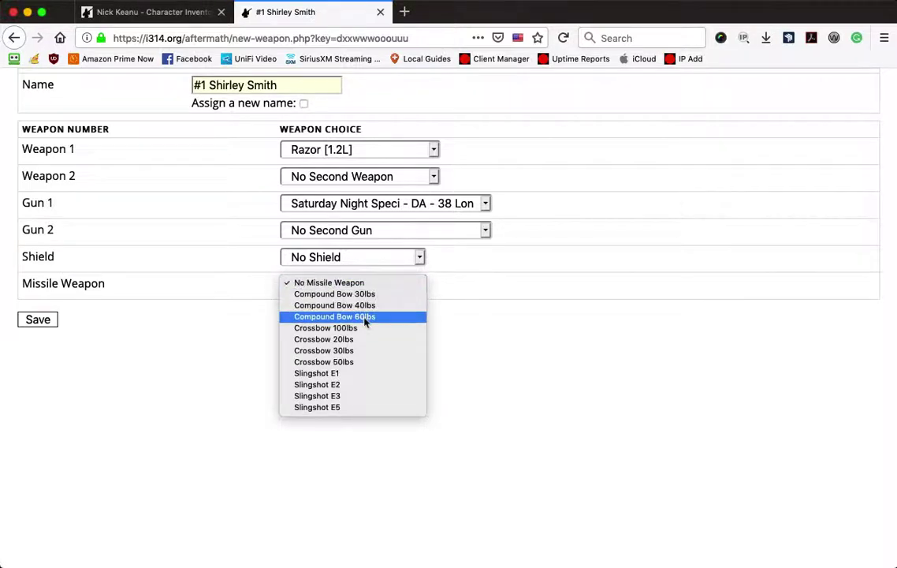
{"action": "left_click", "coordinate": [365, 317]}
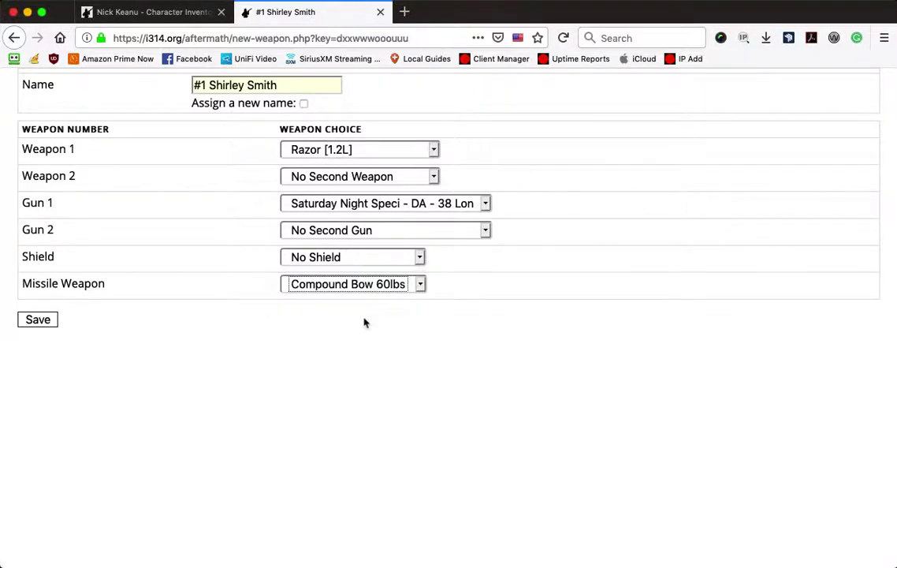
{"action": "left_click", "coordinate": [31, 320]}
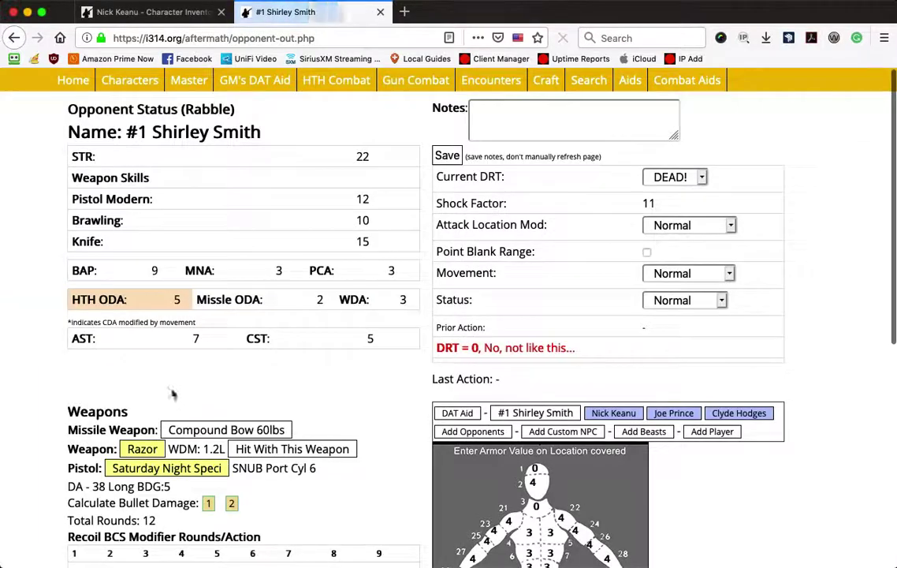
- Open the loot page for the dead opponent's weapons, random gear and armor
{"action": "scroll", "coordinate": [131, 398], "scroll_direction": "down", "scroll_amount": 5}
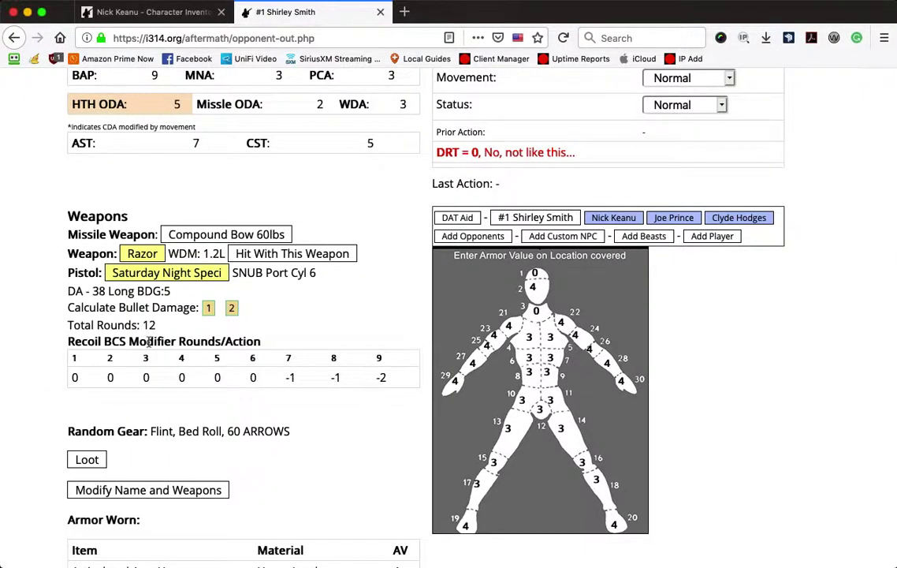
{"action": "scroll", "coordinate": [148, 341], "scroll_direction": "down", "scroll_amount": 5}
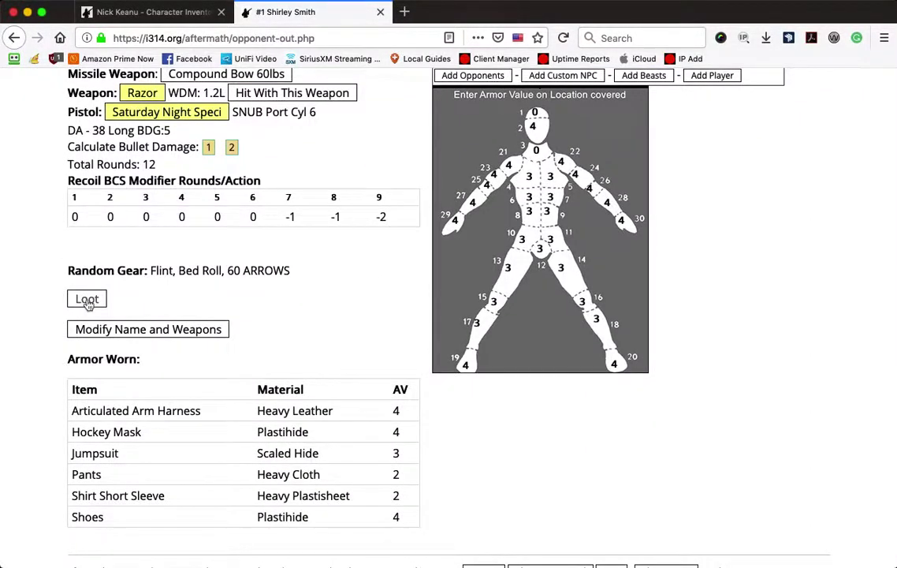
{"action": "left_click", "coordinate": [87, 301]}
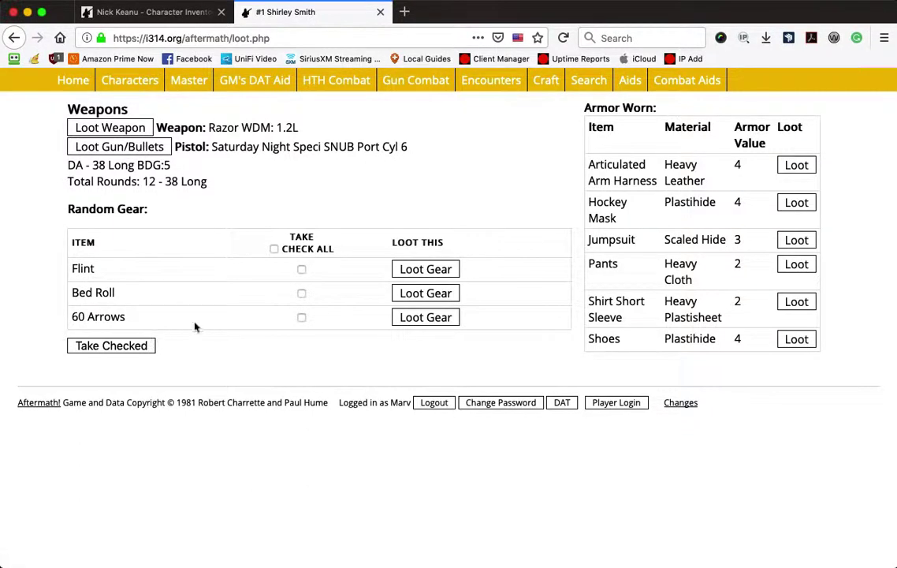
- Start looting the Flint and 60 Arrows, view the characters available as recipients, and return to the loot page without transferring them
{"action": "left_click", "coordinate": [302, 270]}
{"action": "left_click", "coordinate": [302, 318]}
{"action": "left_click", "coordinate": [103, 348]}
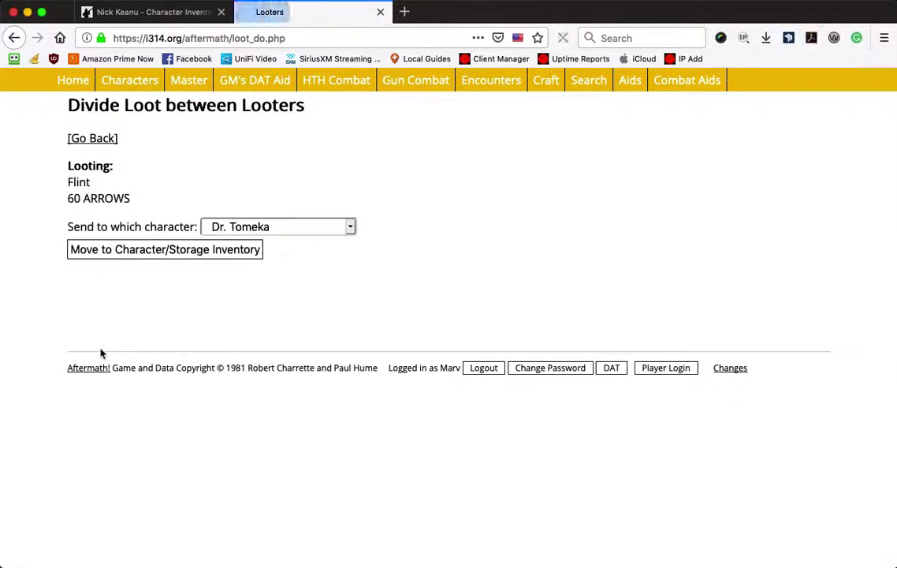
{"action": "left_click", "coordinate": [315, 228]}
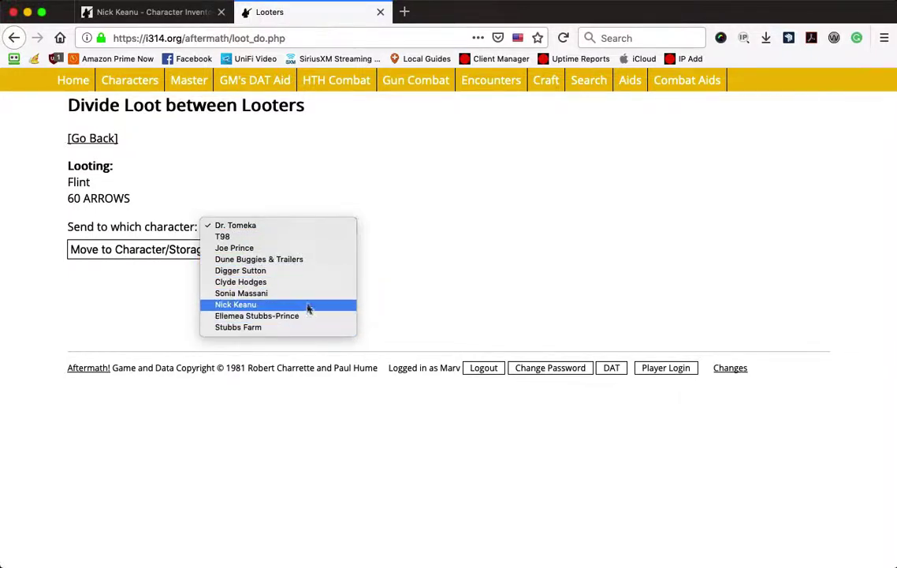
{"action": "left_click", "coordinate": [308, 267]}
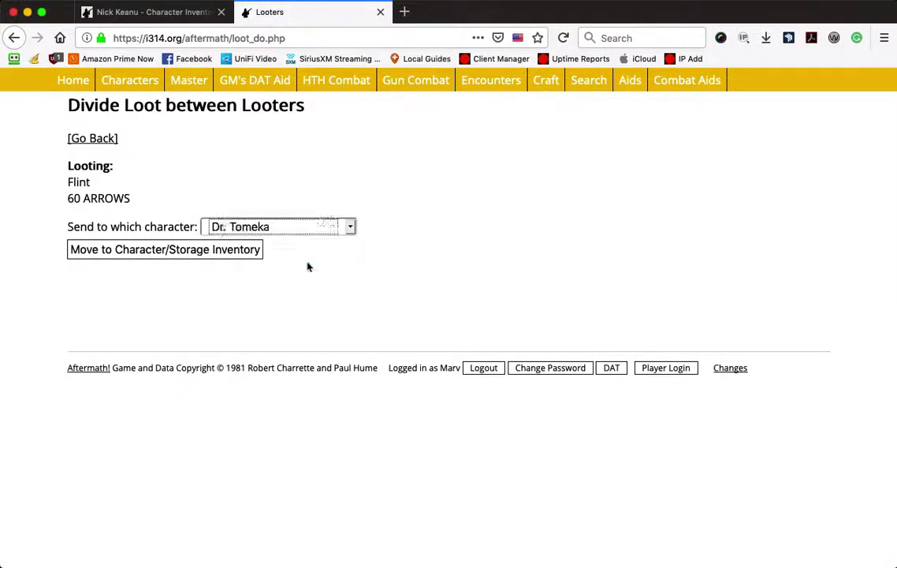
{"action": "left_click", "coordinate": [83, 142]}
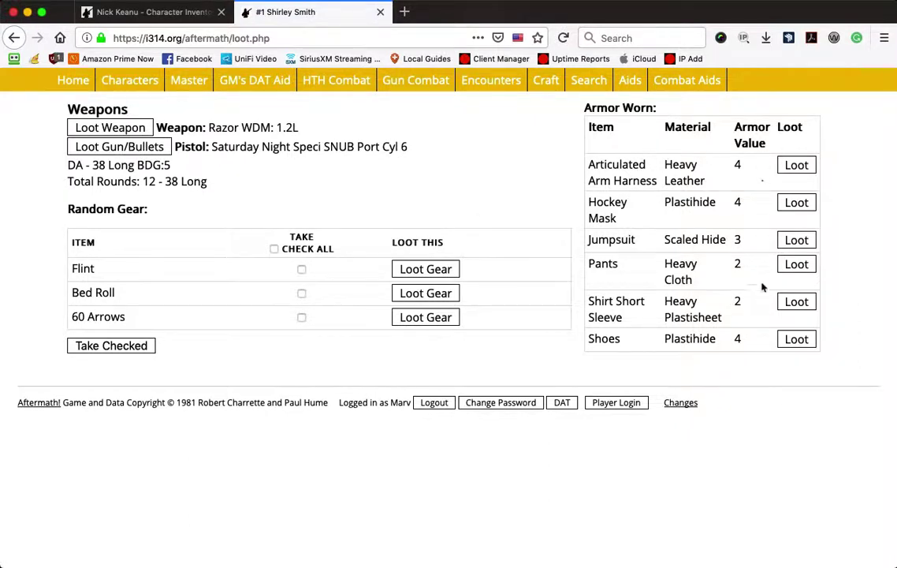
- Open the recipient selection for looting the Articulated Arm Harness, back out of it, and return to the Game Master's DAT Aid
{"action": "left_click", "coordinate": [798, 166]}
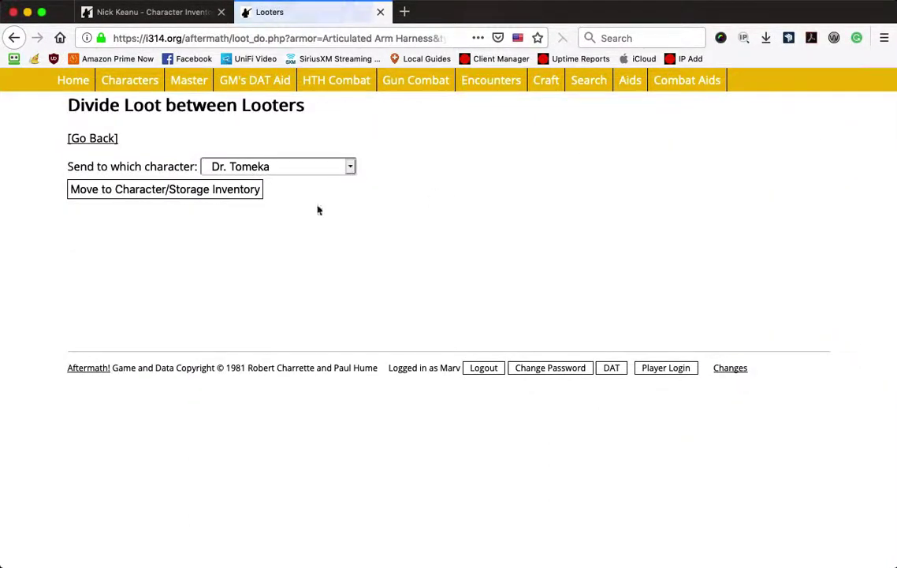
{"action": "left_click", "coordinate": [87, 140]}
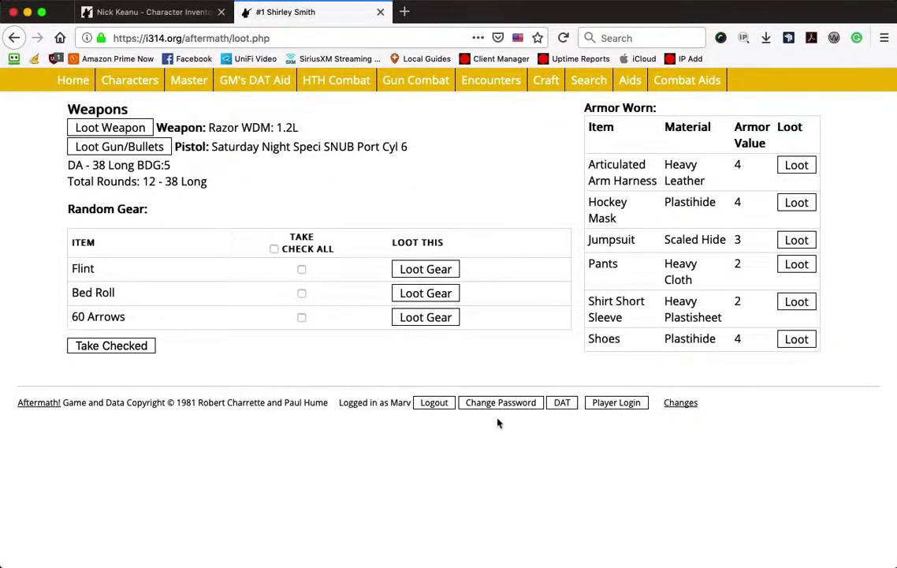
{"action": "left_click", "coordinate": [559, 404]}
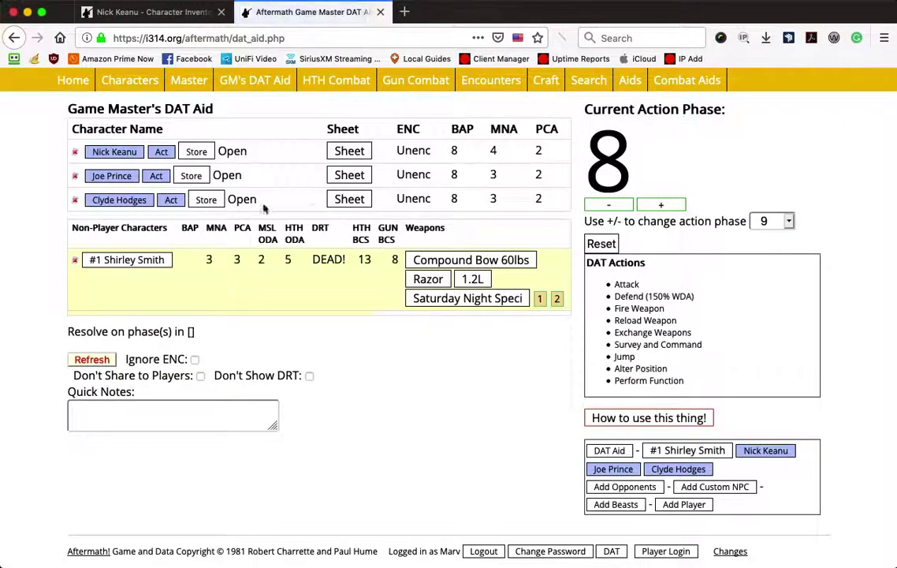
- Open the dead opponent's status sheet and examine the weapons and the Random Gear list
{"action": "left_click", "coordinate": [122, 260]}
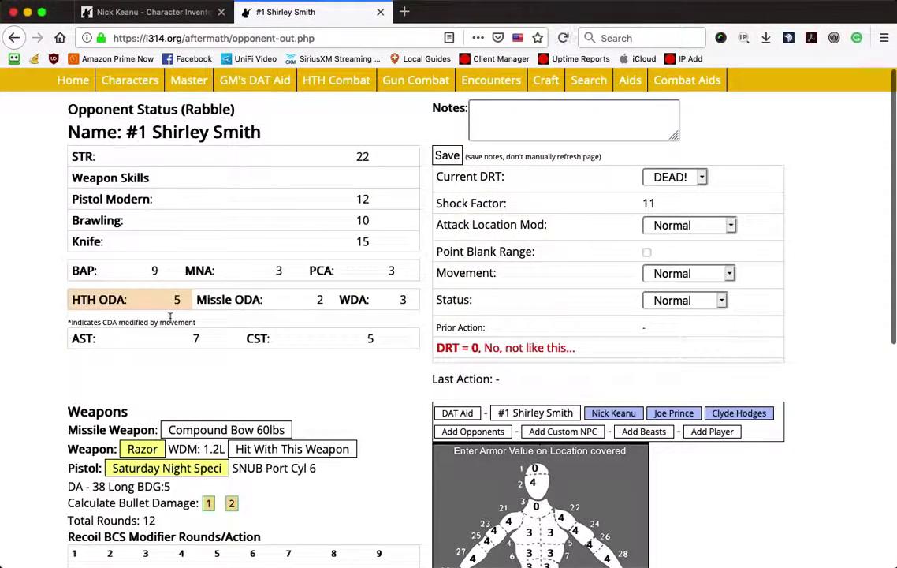
{"action": "scroll", "coordinate": [170, 317], "scroll_direction": "down", "scroll_amount": 3}
{"action": "scroll", "coordinate": [170, 317], "scroll_direction": "down", "scroll_amount": 2}
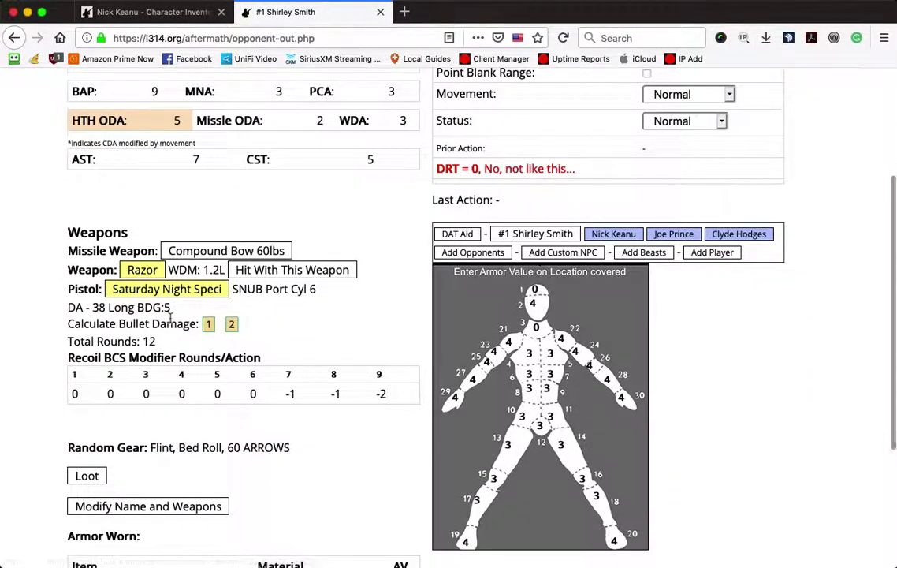
{"action": "left_click_drag", "start_coordinate": [291, 447], "coordinate": [145, 443]}
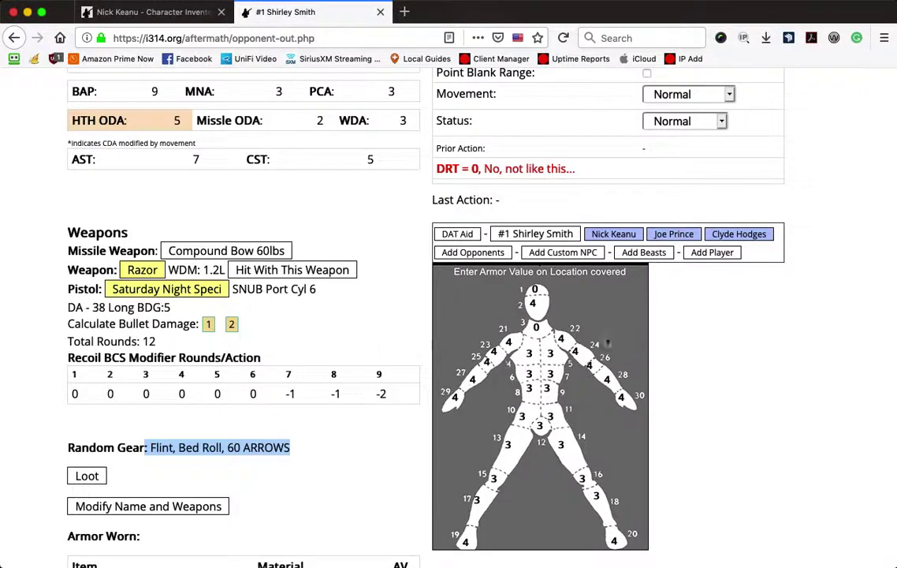
{"action": "scroll", "coordinate": [193, 315], "scroll_direction": "up", "scroll_amount": 2}
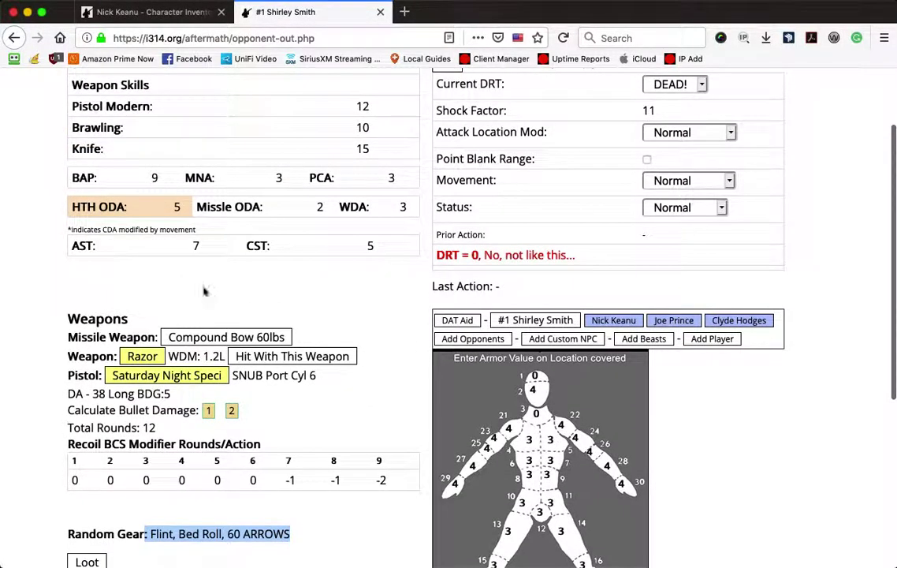
- Remove the dead opponent from the DAT Aid and open the form for adding a custom opponent
{"action": "left_click", "coordinate": [455, 325]}
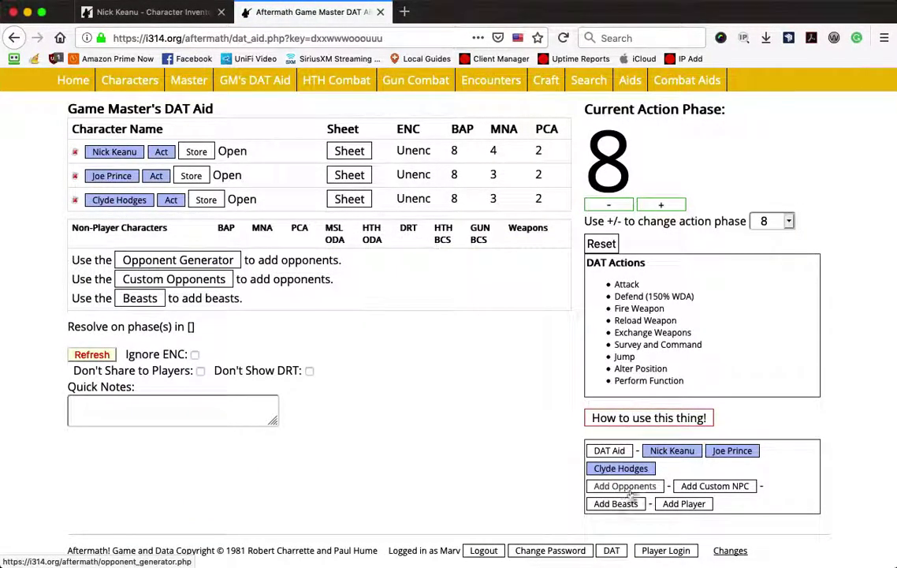
{"action": "left_click", "coordinate": [712, 486]}
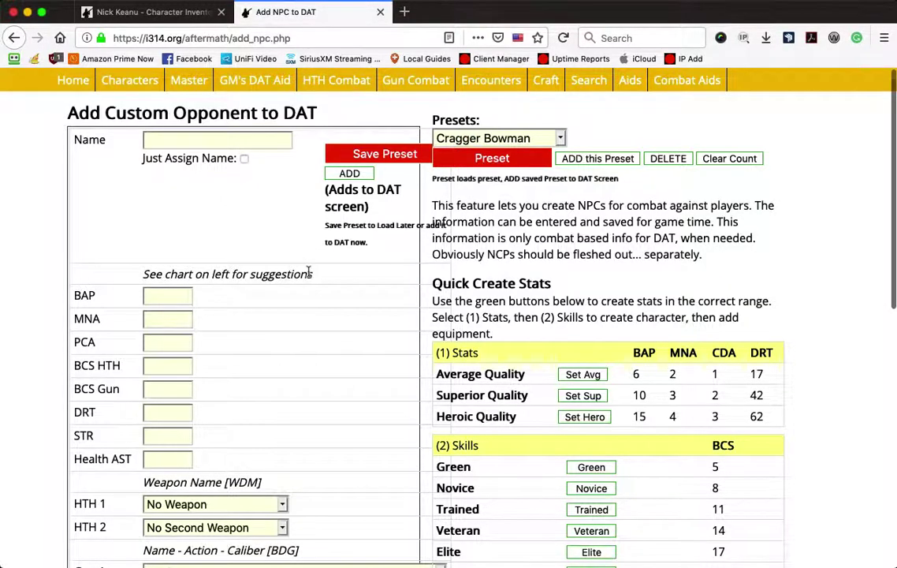
{"action": "scroll", "coordinate": [309, 271], "scroll_direction": "down", "scroll_amount": 4}
{"action": "scroll", "coordinate": [309, 271], "scroll_direction": "up", "scroll_amount": 4}
{"action": "scroll", "coordinate": [249, 308], "scroll_direction": "down", "scroll_amount": 4}
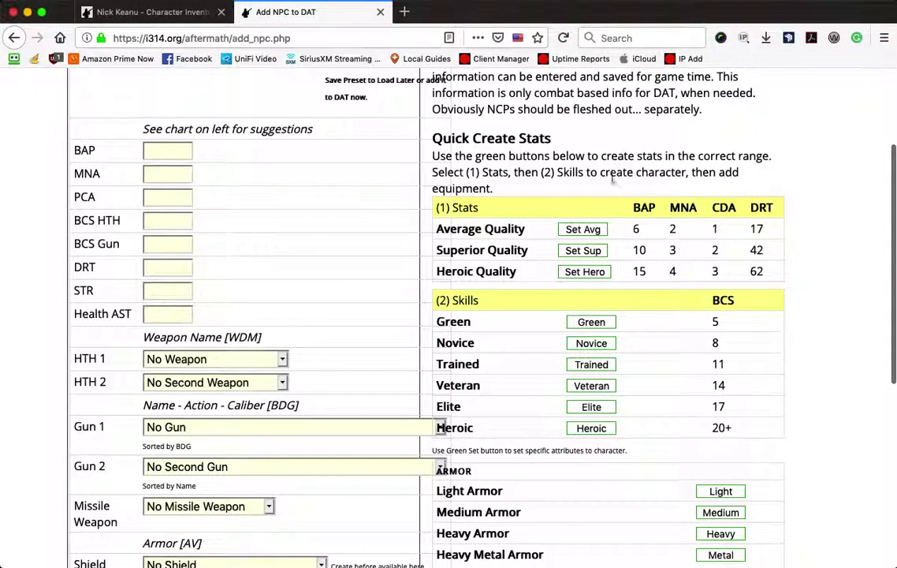
- Fill in the custom opponent with Average Quality stats, Novice skills and Light Armor
{"action": "left_click", "coordinate": [585, 230]}
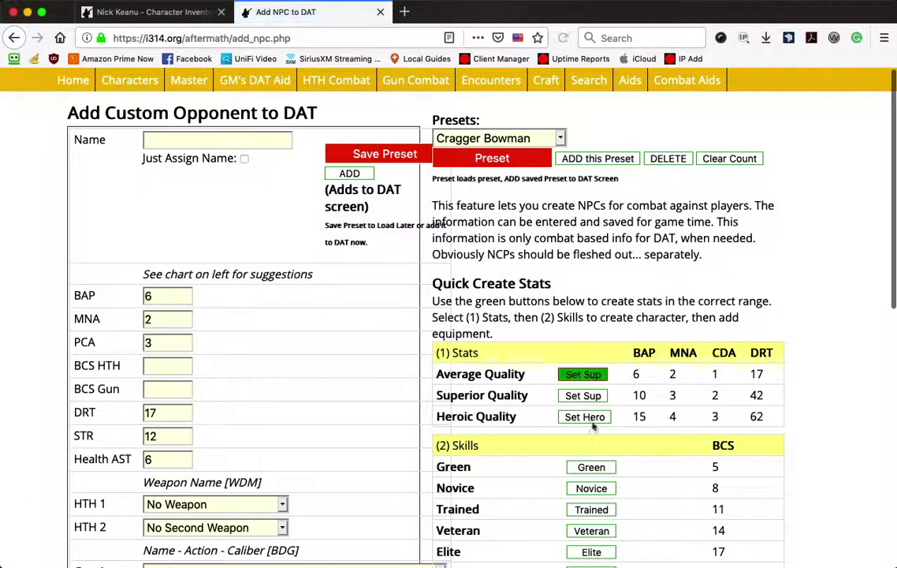
{"action": "left_click", "coordinate": [595, 489]}
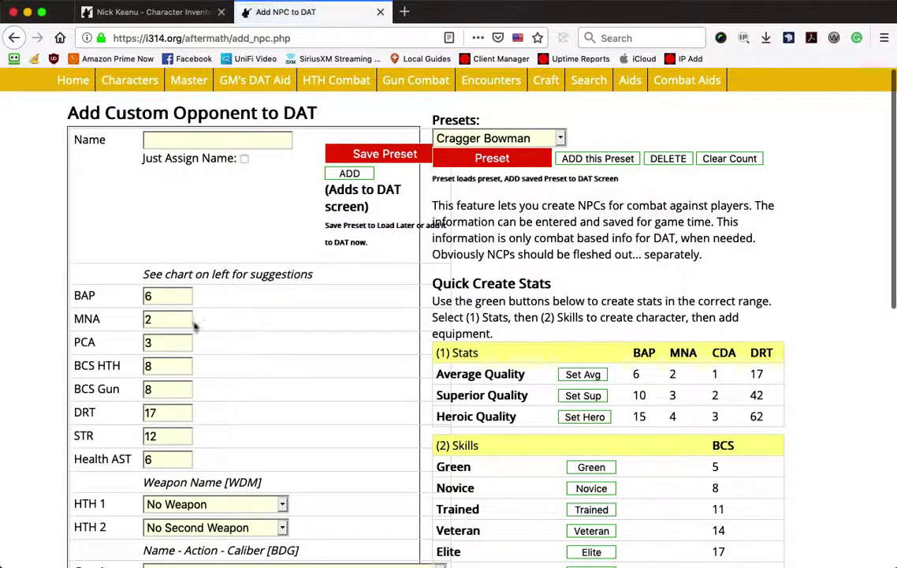
{"action": "scroll", "coordinate": [252, 379], "scroll_direction": "down", "scroll_amount": 9}
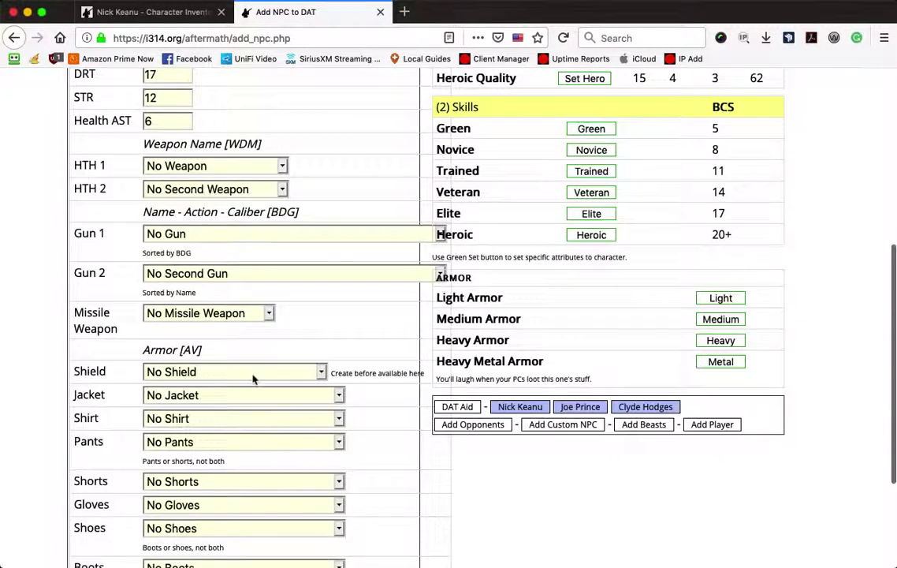
{"action": "scroll", "coordinate": [253, 359], "scroll_direction": "up", "scroll_amount": 1}
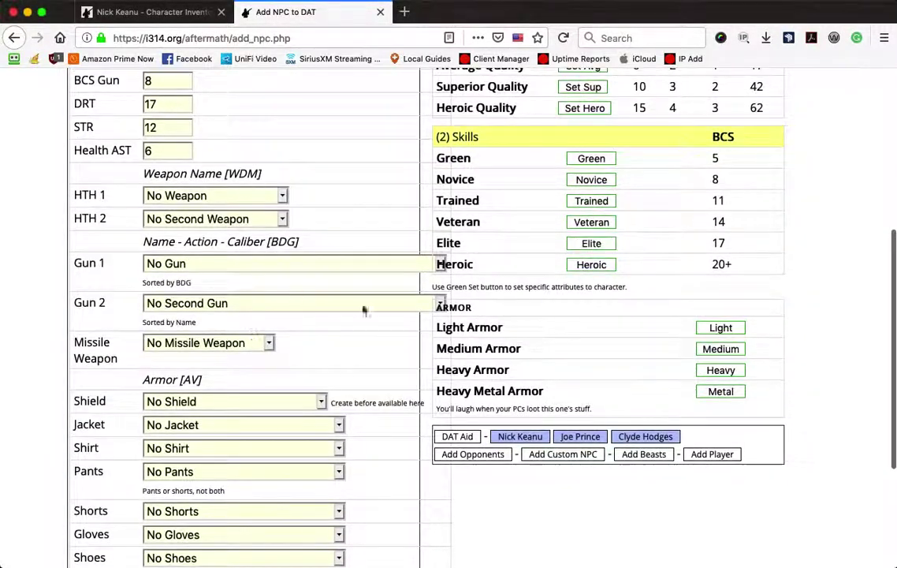
{"action": "left_click", "coordinate": [721, 328]}
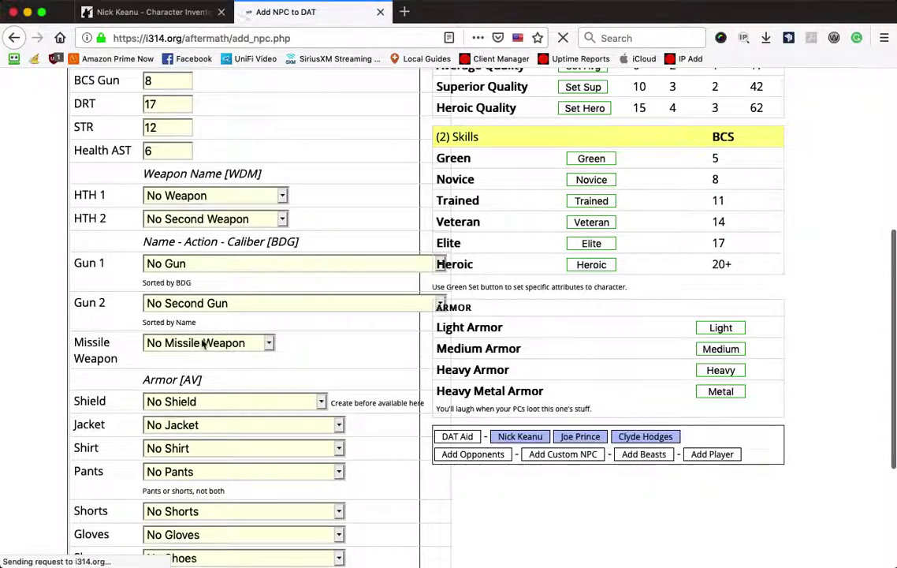
{"action": "scroll", "coordinate": [202, 344], "scroll_direction": "down", "scroll_amount": 3}
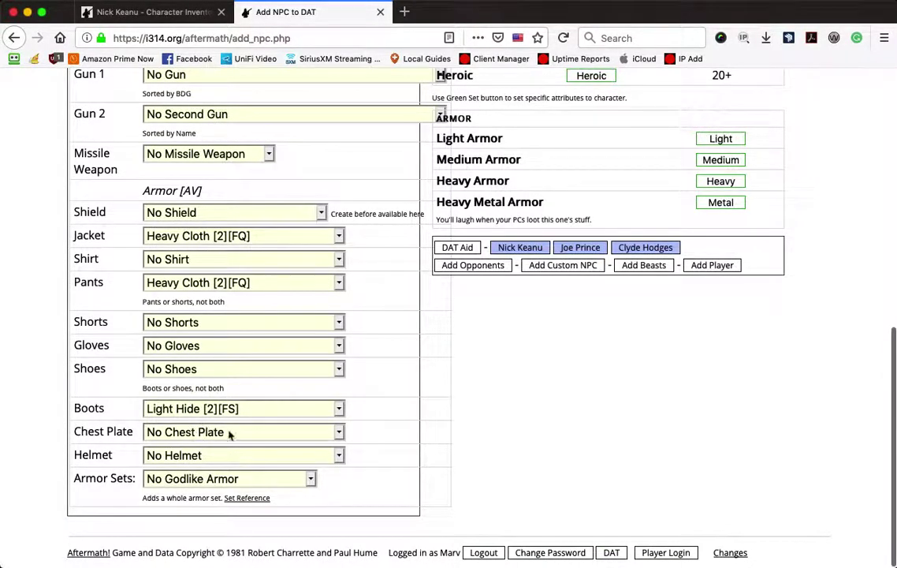
- Load the Troll preset into the custom opponent form
{"action": "scroll", "coordinate": [266, 408], "scroll_direction": "up", "scroll_amount": 10}
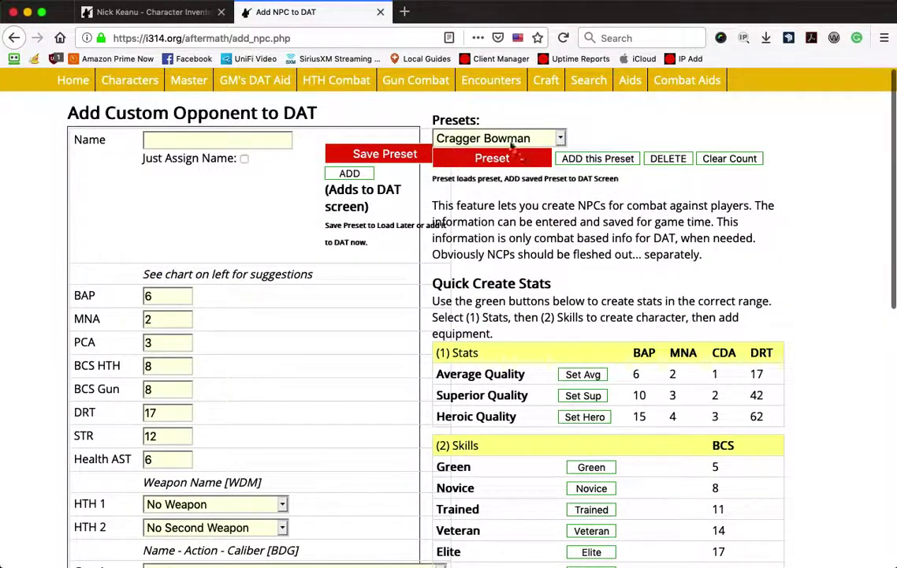
{"action": "left_click", "coordinate": [512, 142]}
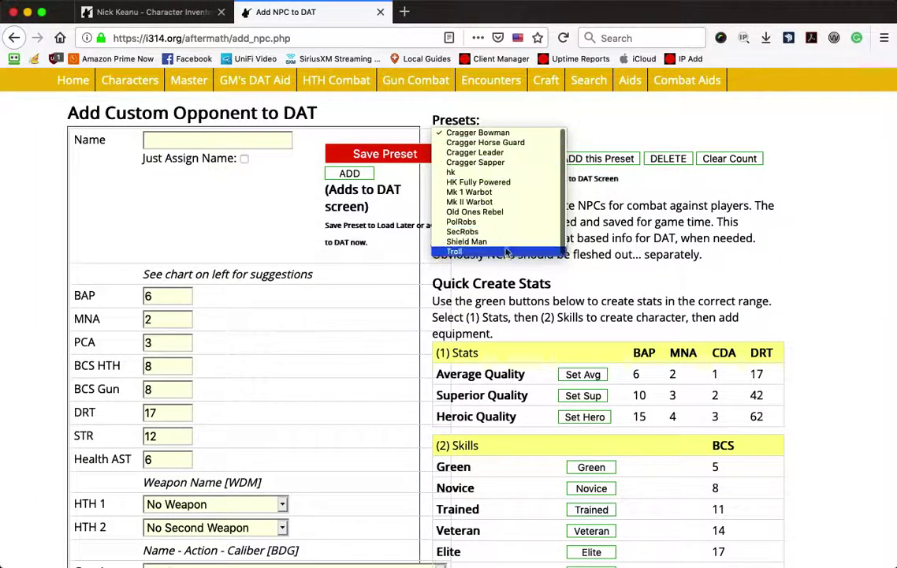
{"action": "left_click", "coordinate": [505, 251]}
{"action": "left_click", "coordinate": [511, 159]}
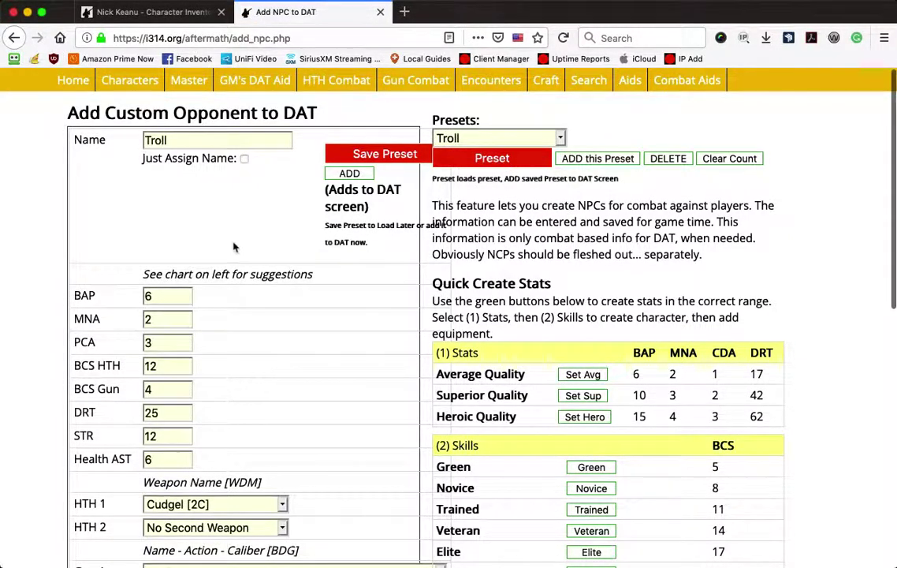
- Look over the Troll's stats and equipment, add the preset to the DAT, and return to the DAT Aid
{"action": "scroll", "coordinate": [200, 245], "scroll_direction": "down", "scroll_amount": 3}
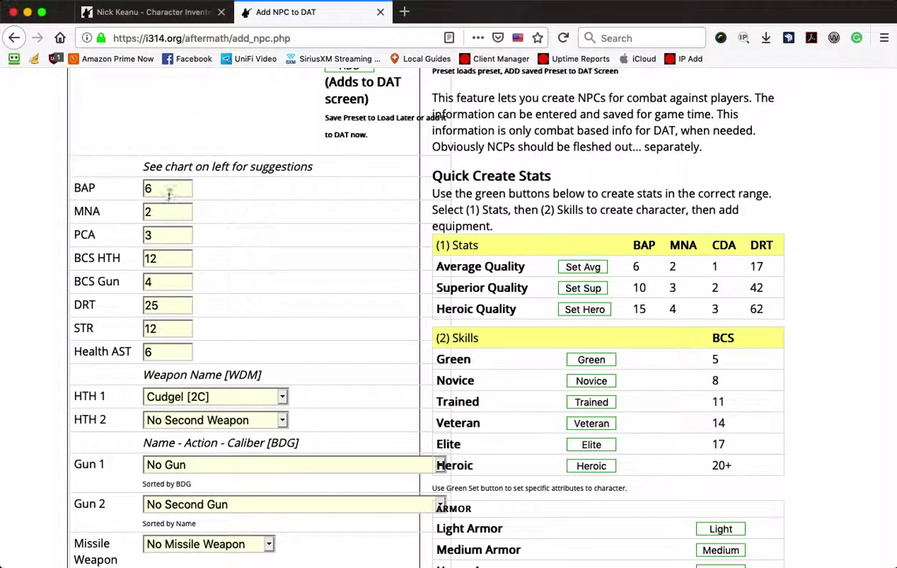
{"action": "scroll", "coordinate": [341, 274], "scroll_direction": "down", "scroll_amount": 3}
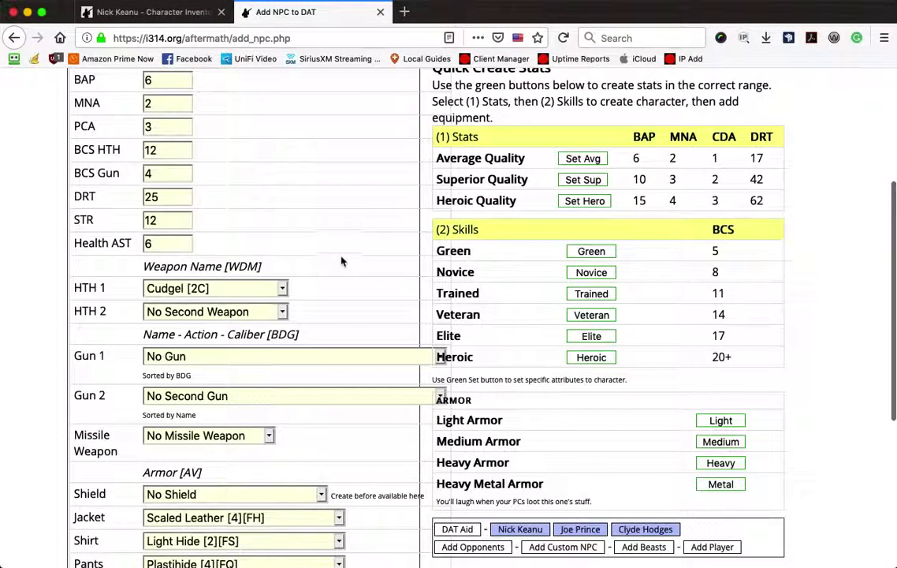
{"action": "scroll", "coordinate": [320, 264], "scroll_direction": "down", "scroll_amount": 2}
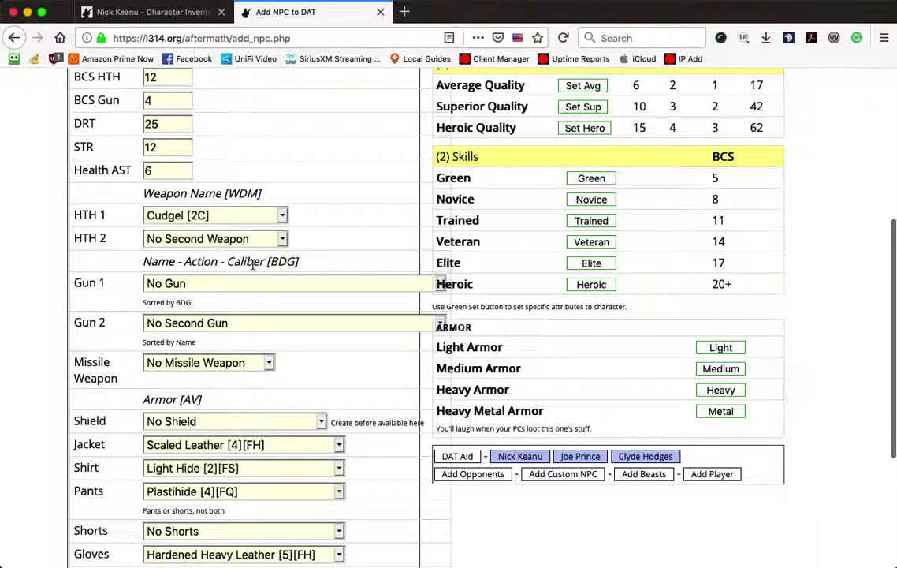
{"action": "scroll", "coordinate": [426, 174], "scroll_direction": "up", "scroll_amount": 10}
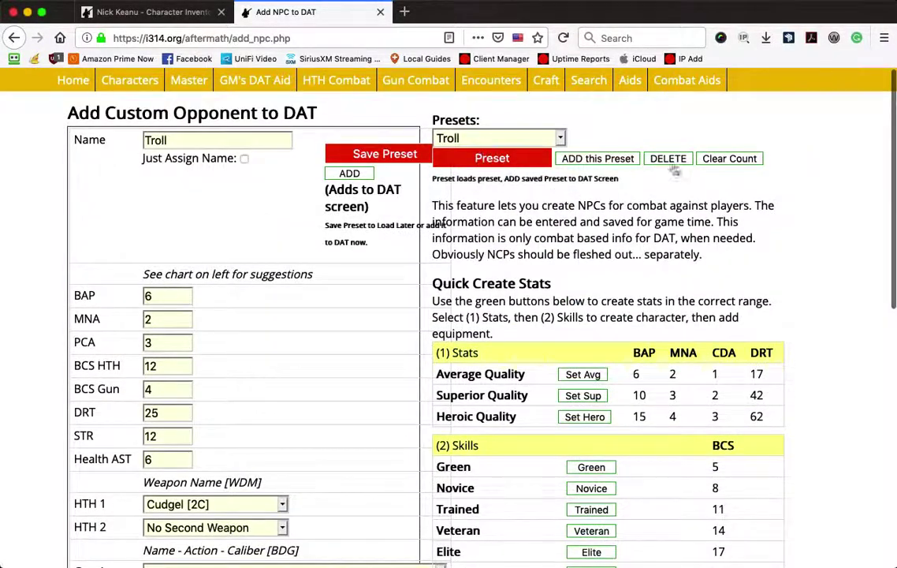
{"action": "left_click", "coordinate": [604, 161]}
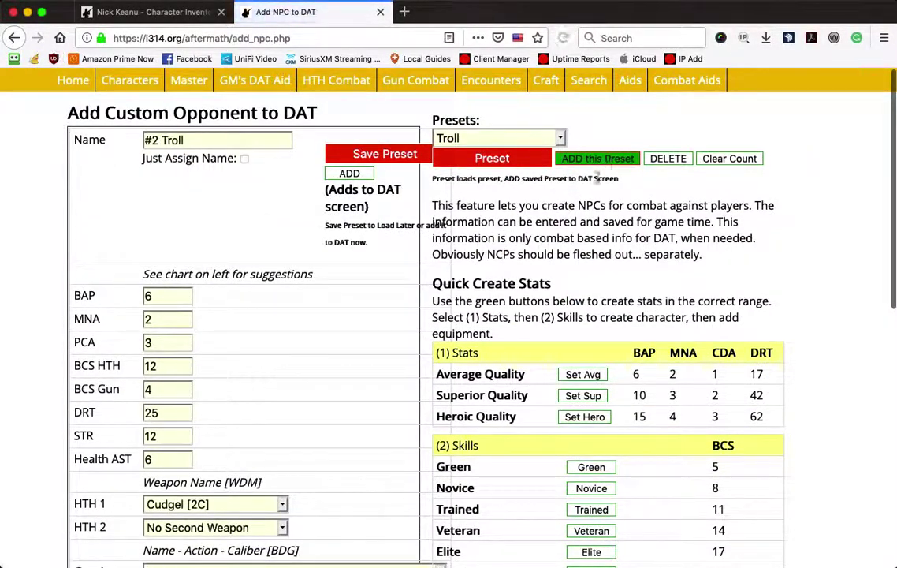
{"action": "scroll", "coordinate": [585, 196], "scroll_direction": "down", "scroll_amount": 10}
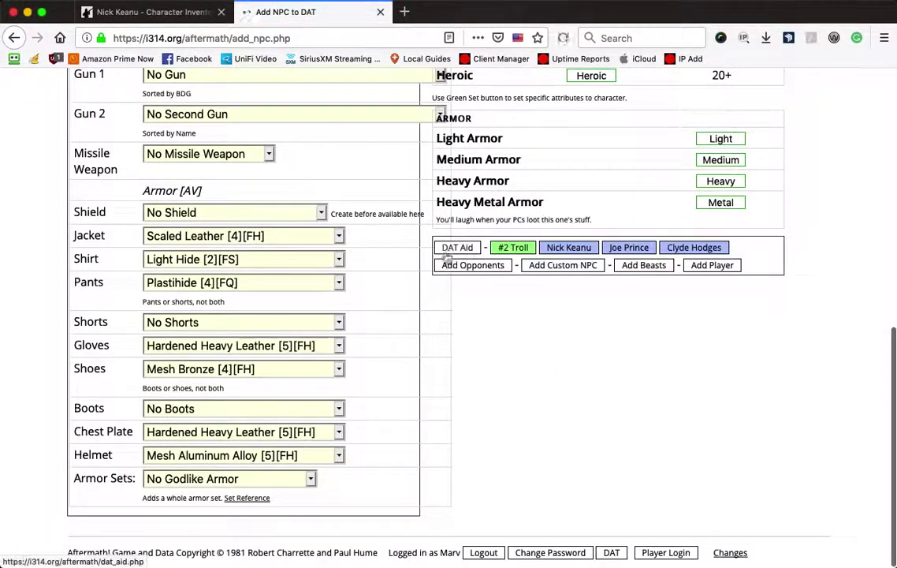
{"action": "left_click", "coordinate": [460, 249]}
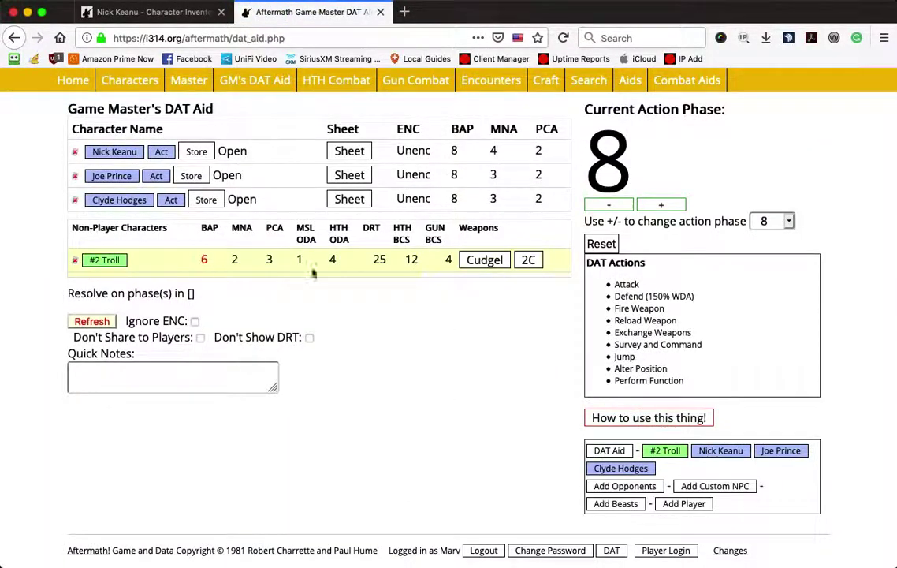
- Open the Troll's status sheet and examine its weapon, random gear, armor worn and combat stats
{"action": "left_click", "coordinate": [110, 260]}
{"action": "scroll", "coordinate": [177, 370], "scroll_direction": "down", "scroll_amount": 5}
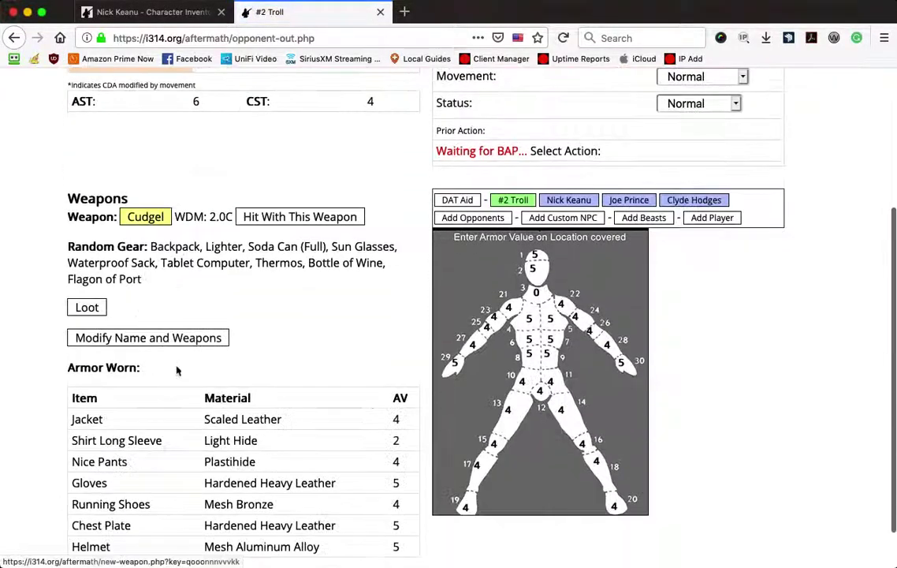
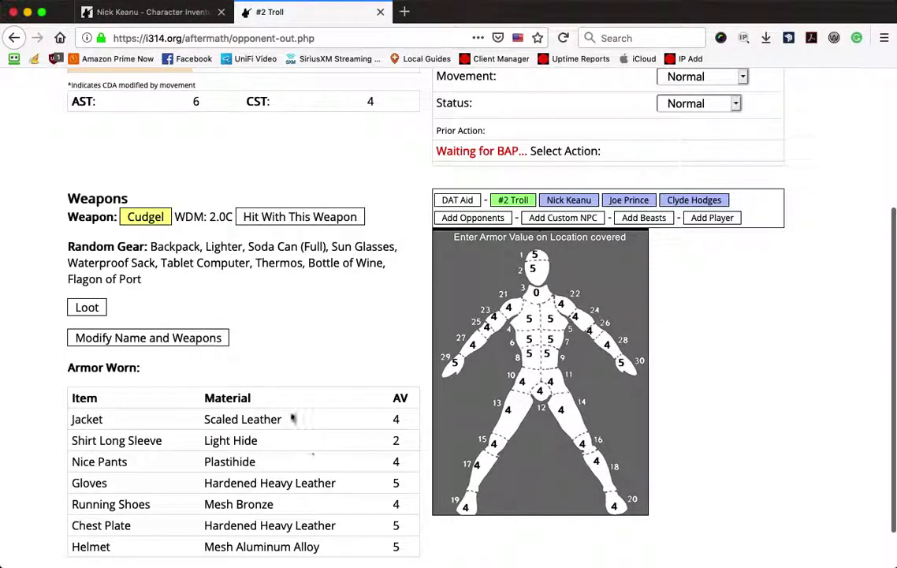
{"action": "scroll", "coordinate": [291, 417], "scroll_direction": "down", "scroll_amount": 1}
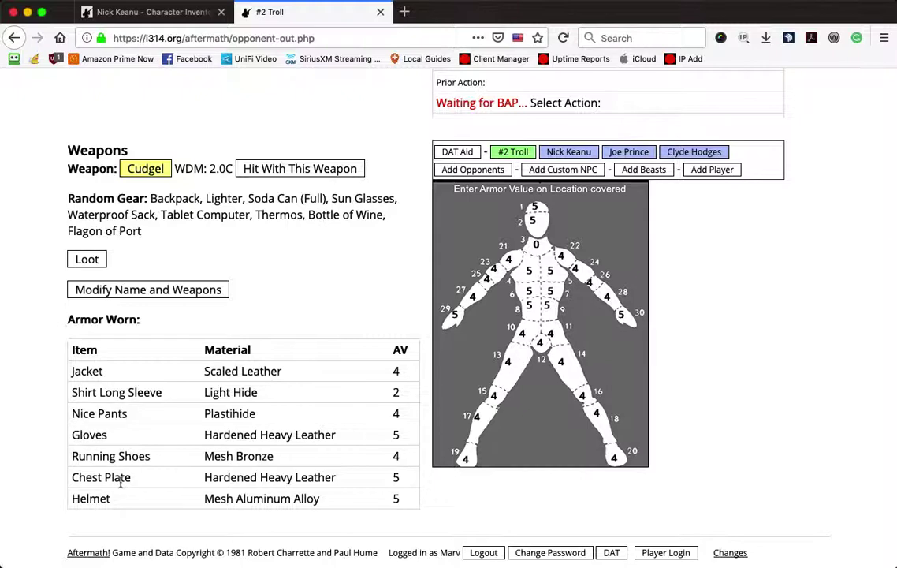
{"action": "scroll", "coordinate": [121, 484], "scroll_direction": "up", "scroll_amount": 3}
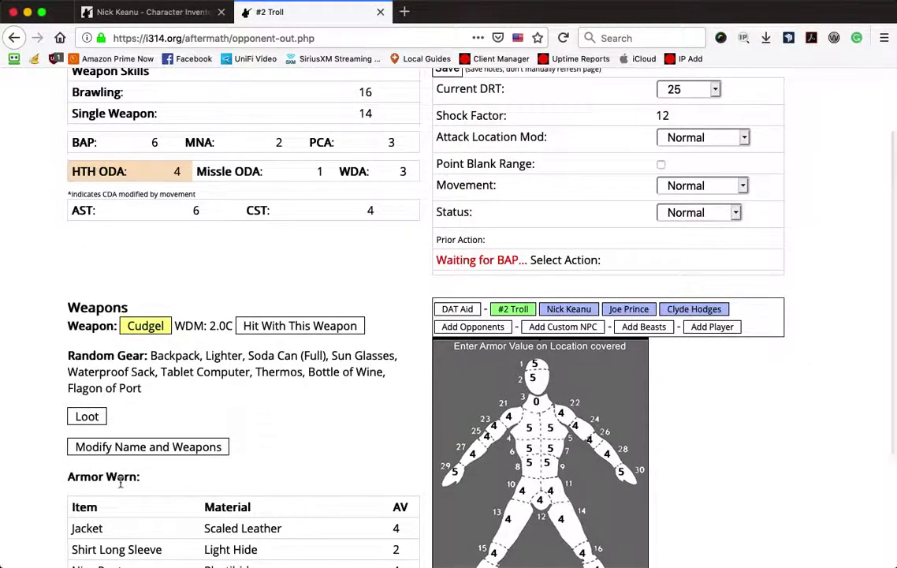
{"action": "scroll", "coordinate": [121, 484], "scroll_direction": "up", "scroll_amount": 2}
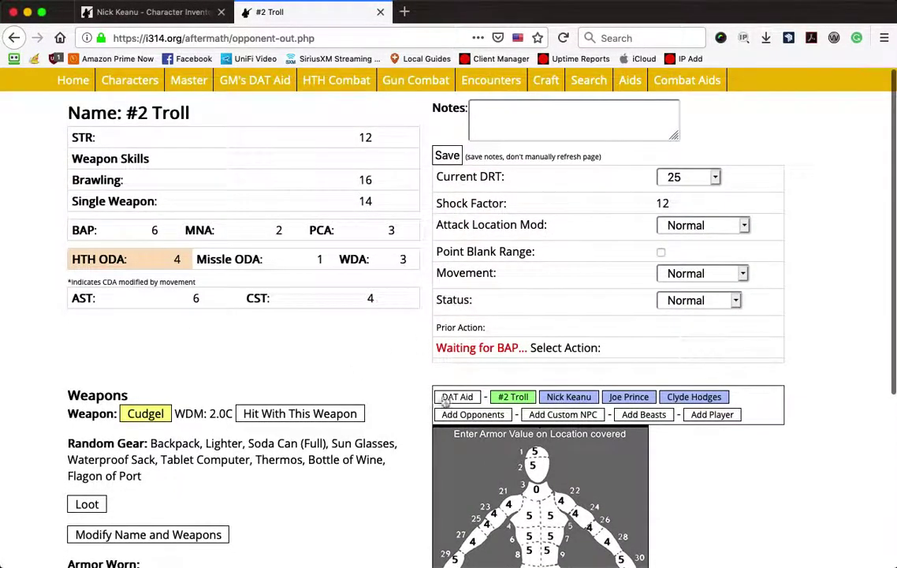
- Return to the DAT Aid, open the Beast Generator and choose Zombie (Fast) as the beast
{"action": "left_click", "coordinate": [446, 400]}
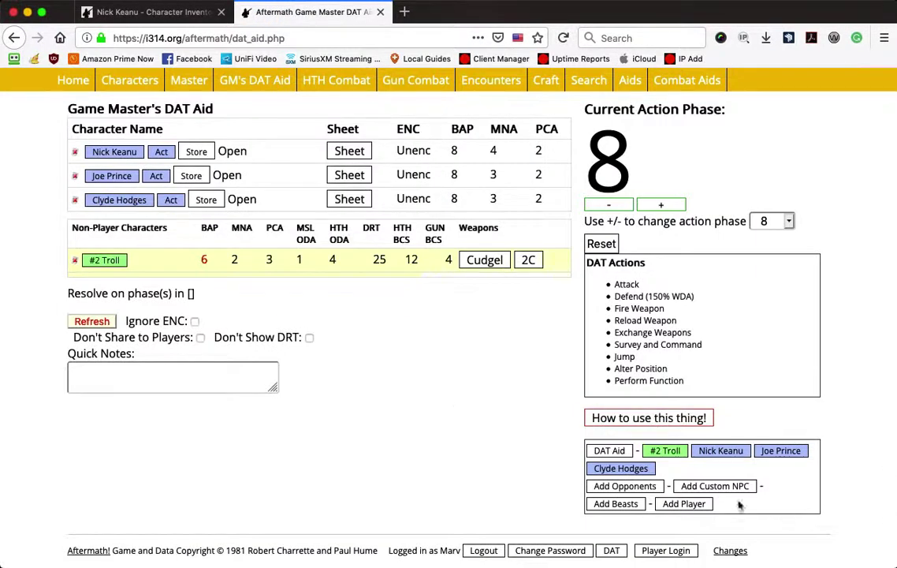
{"action": "left_click", "coordinate": [626, 504]}
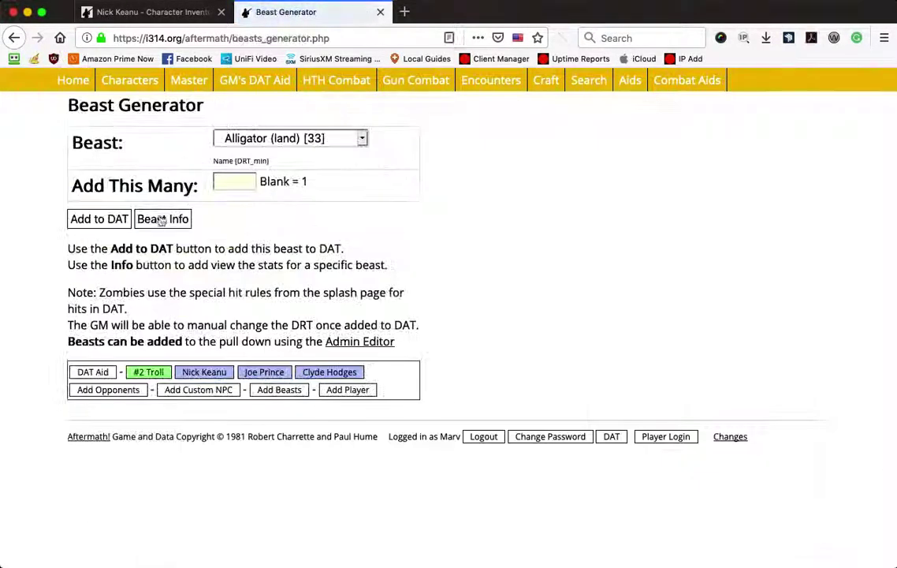
{"action": "left_click", "coordinate": [301, 144]}
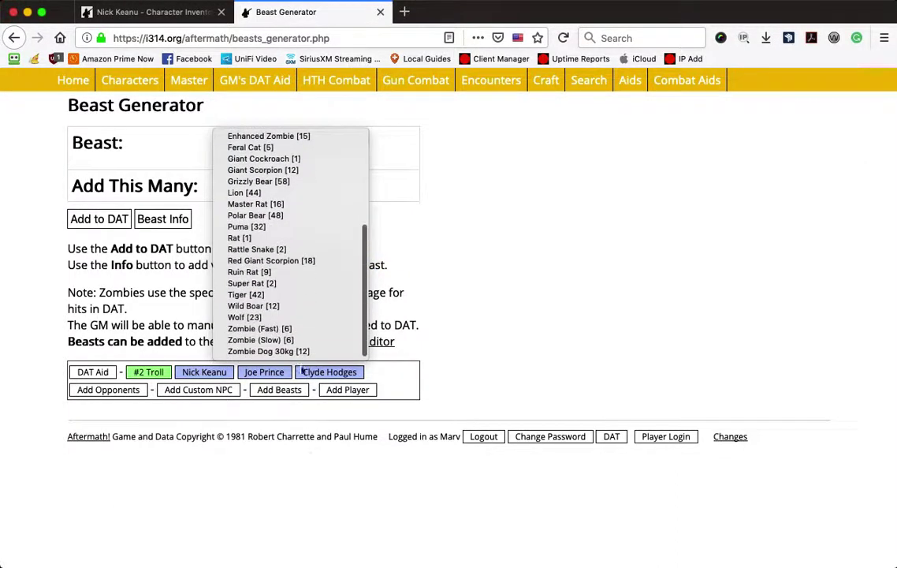
{"action": "left_click", "coordinate": [236, 328]}
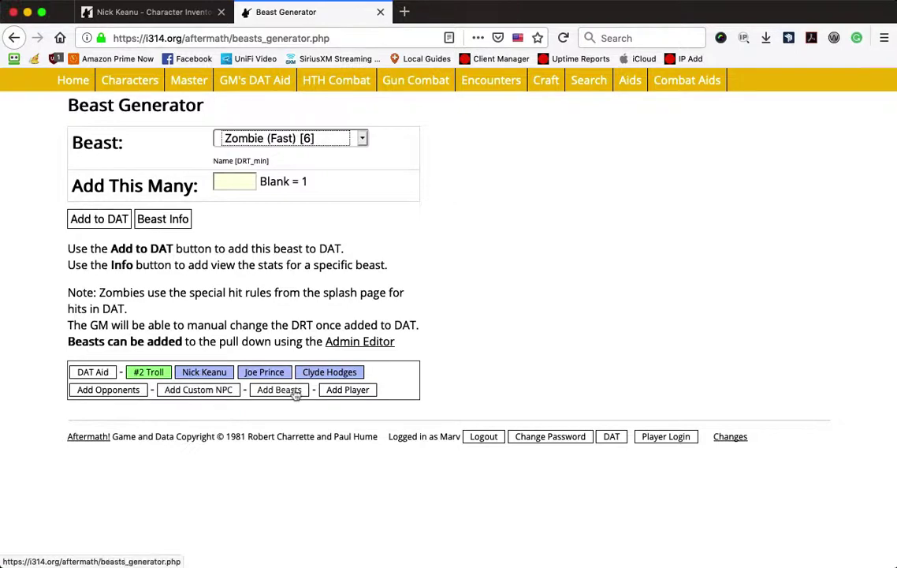
- Load the Mk 1 Warbot preset into the custom opponent form, check its DRT, and return to the DAT Aid
{"action": "left_click", "coordinate": [224, 391]}
{"action": "left_click", "coordinate": [542, 135]}
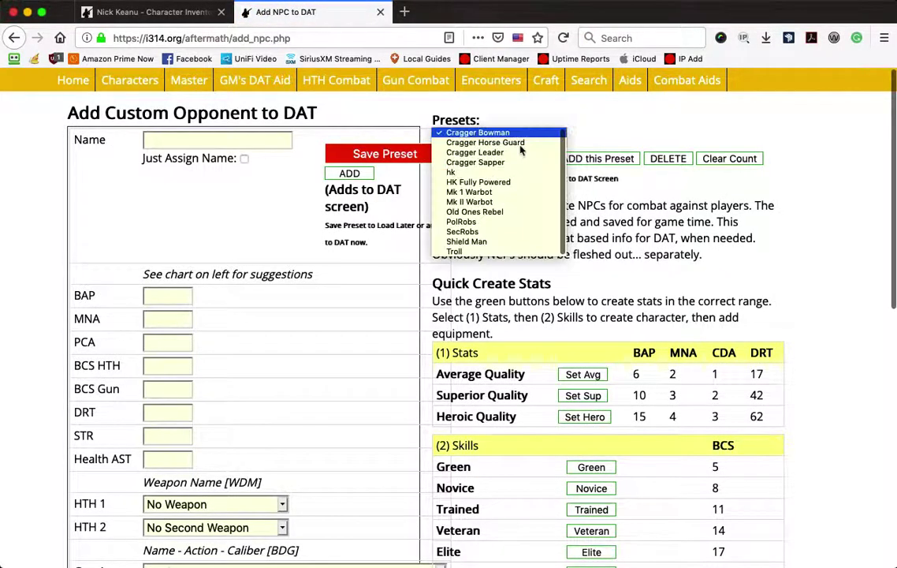
{"action": "left_click", "coordinate": [522, 194]}
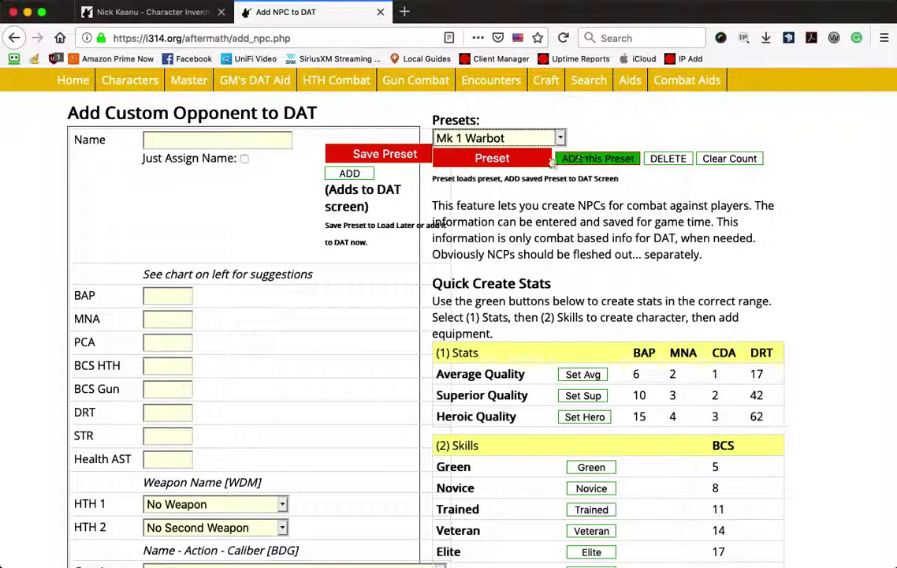
{"action": "left_click", "coordinate": [512, 159]}
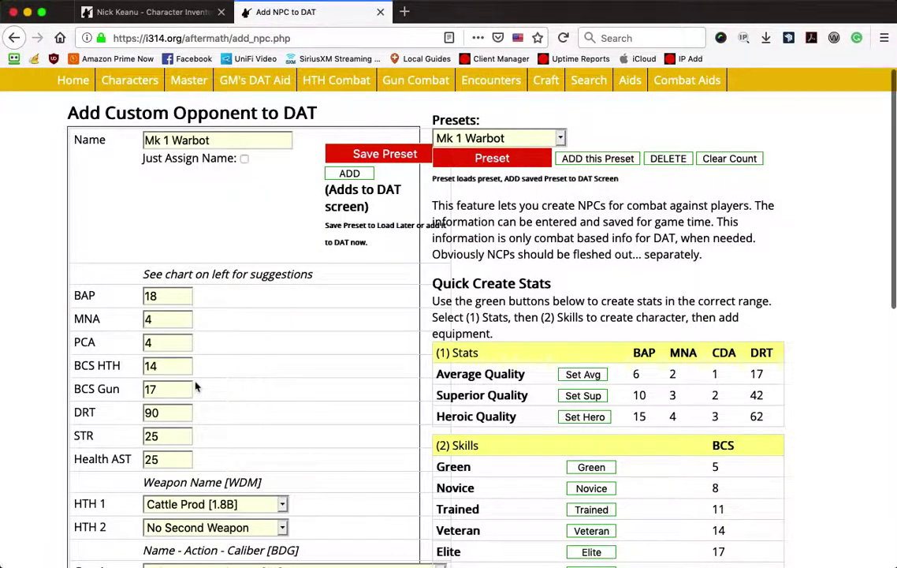
{"action": "double_click", "coordinate": [165, 414]}
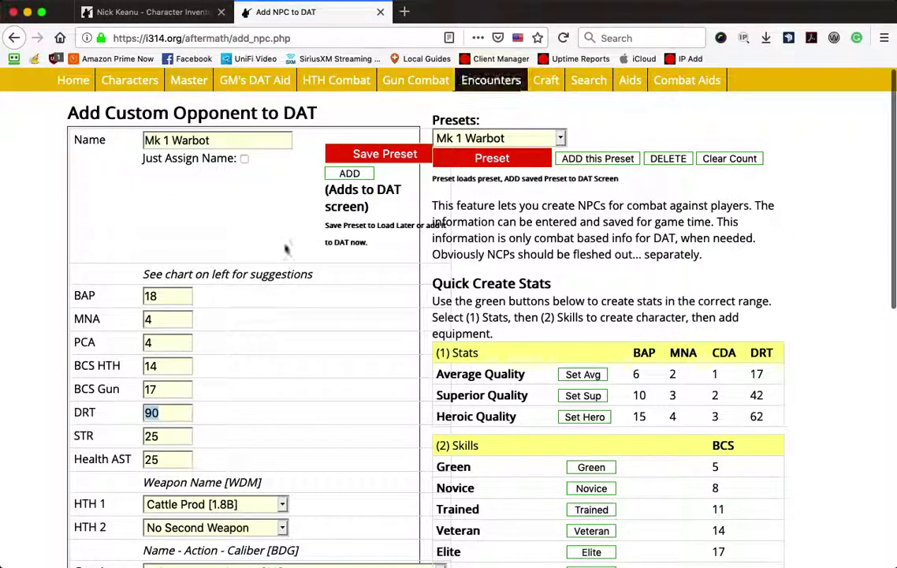
{"action": "left_click", "coordinate": [221, 96]}
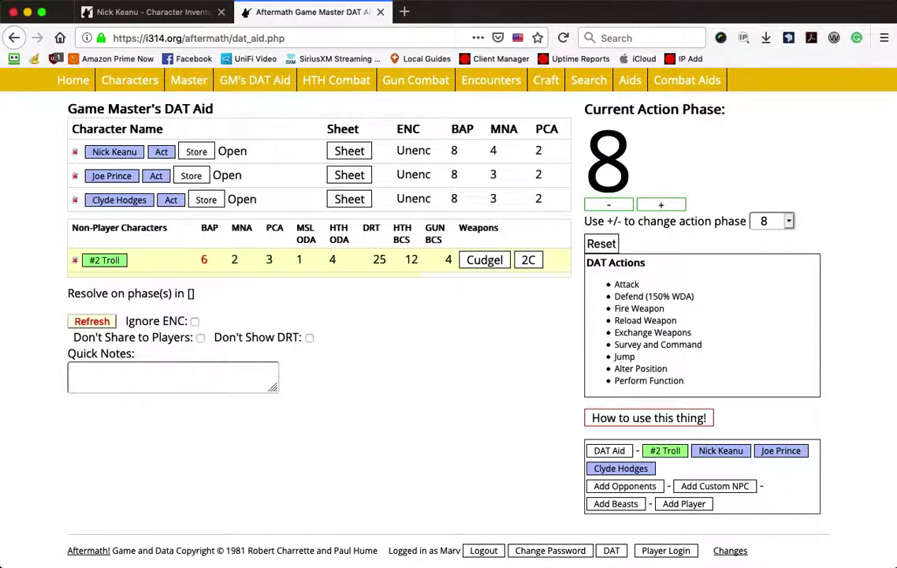
- Open the Inventory Manager and check the swap permission of the M-433 storage
{"action": "mouse_move", "coordinate": [190, 80]}
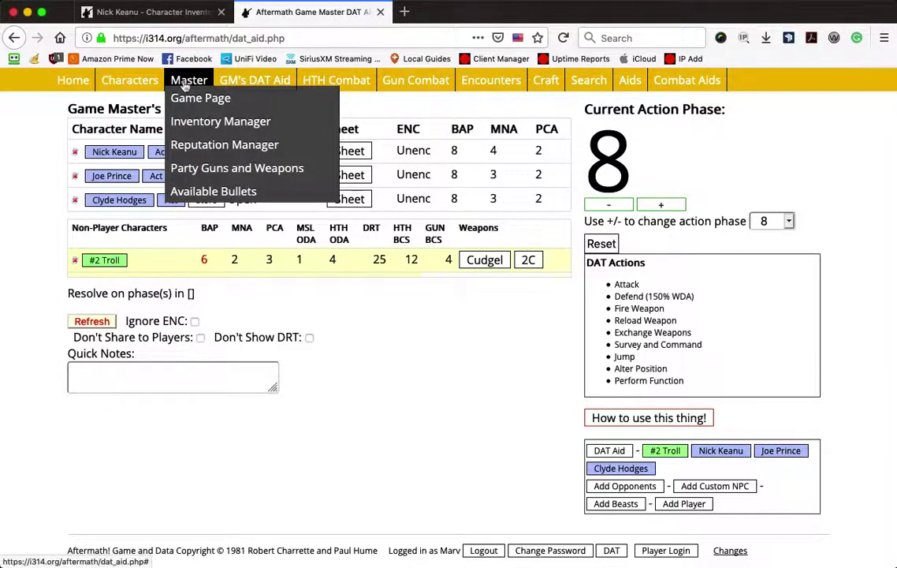
{"action": "left_click", "coordinate": [206, 121]}
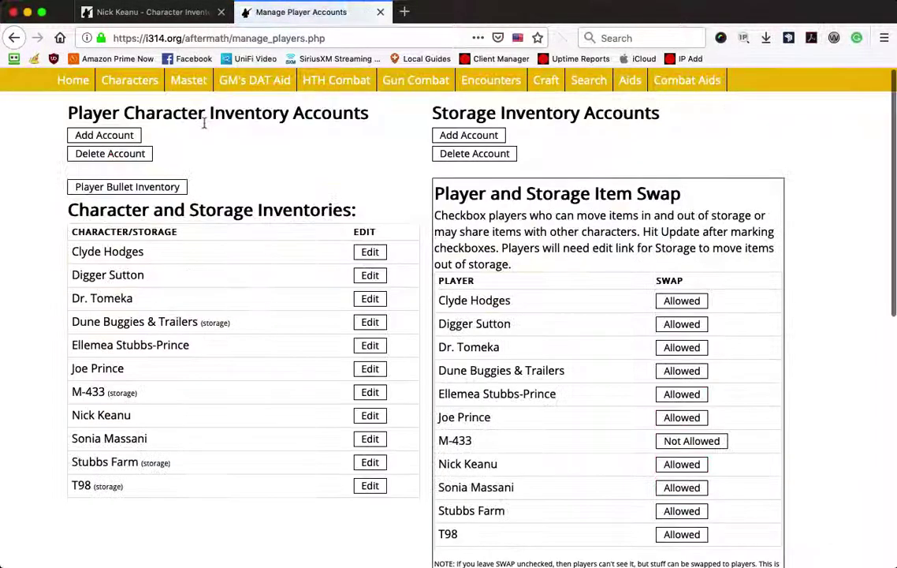
{"action": "scroll", "coordinate": [575, 275], "scroll_direction": "down", "scroll_amount": 3}
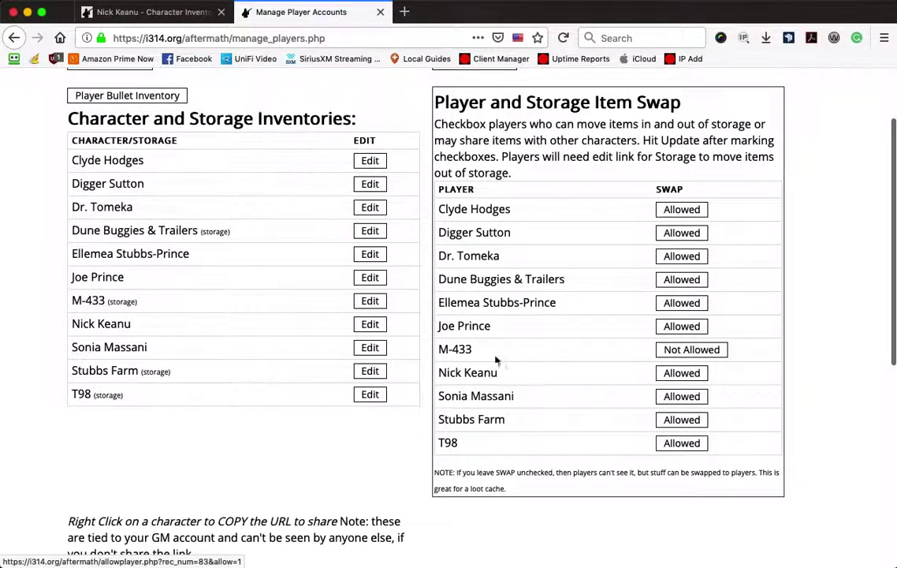
{"action": "left_click_drag", "start_coordinate": [483, 354], "coordinate": [436, 349]}
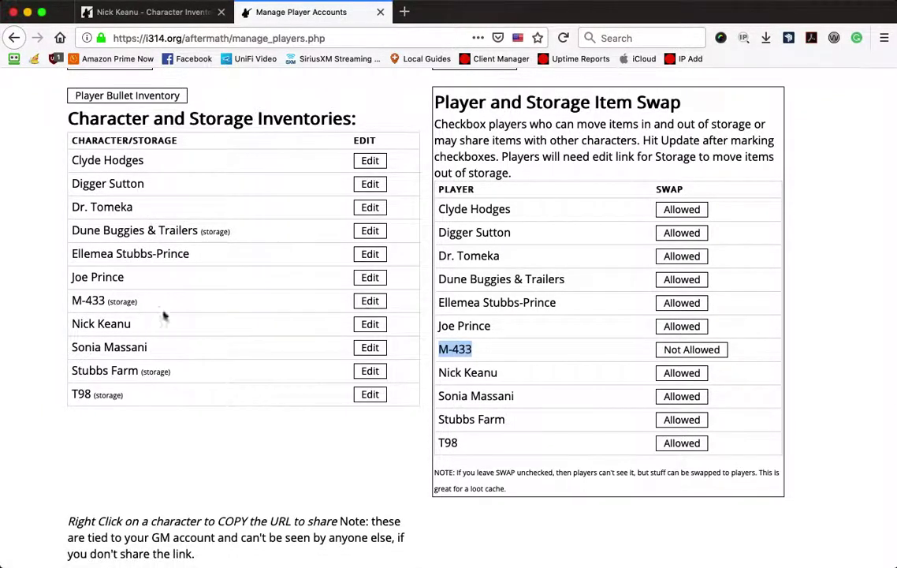
- Open the M-433 storage inventory, review its weapons and stored gear, and return to the inventories overview
{"action": "left_click", "coordinate": [367, 301]}
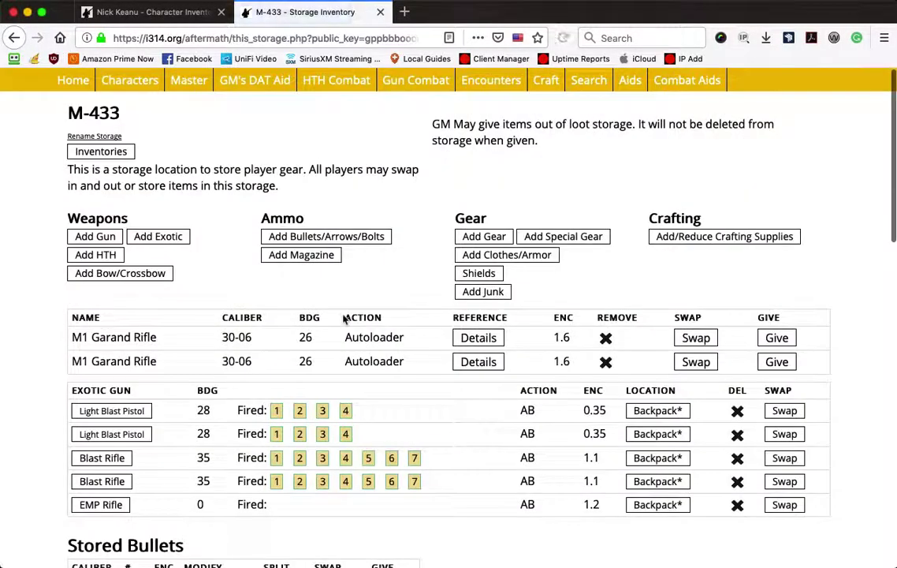
{"action": "scroll", "coordinate": [344, 318], "scroll_direction": "down", "scroll_amount": 10}
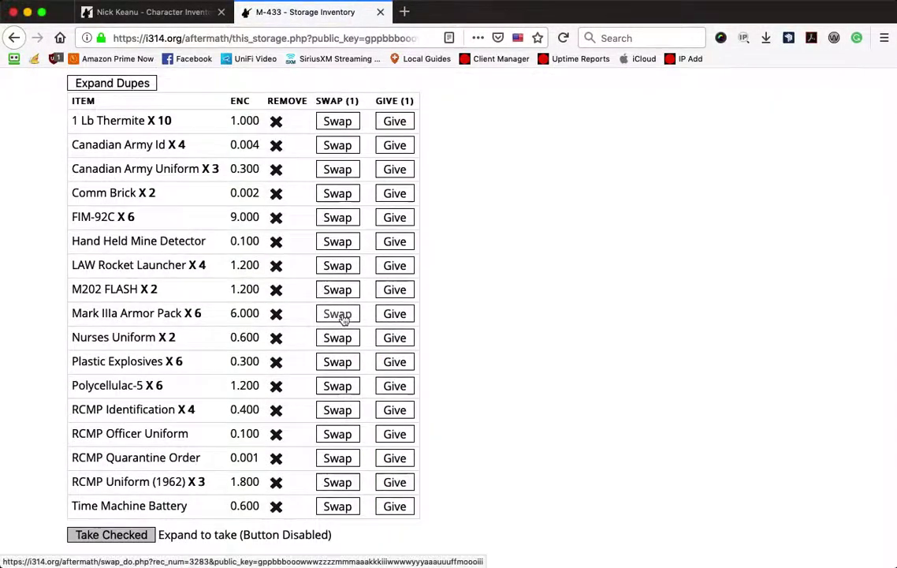
{"action": "left_click", "coordinate": [337, 314]}
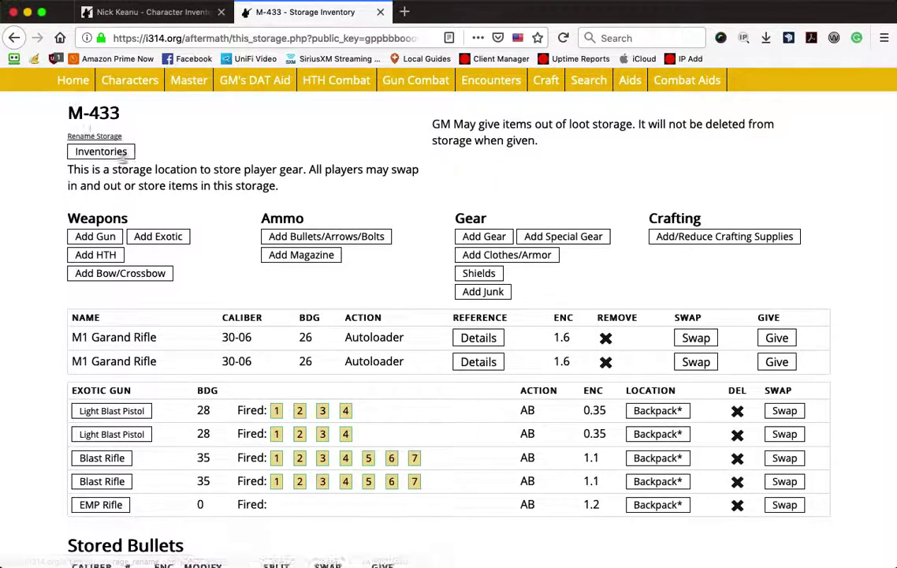
{"action": "left_click", "coordinate": [101, 153]}
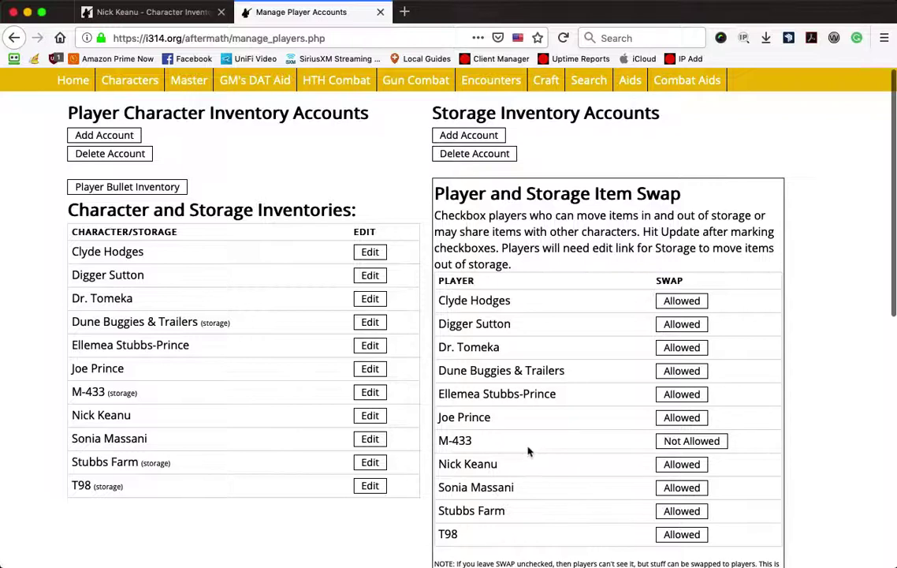
- Switch the M-433 storage's swap permission to Allowed and back to Not Allowed
{"action": "scroll", "coordinate": [529, 452], "scroll_direction": "down", "scroll_amount": 1}
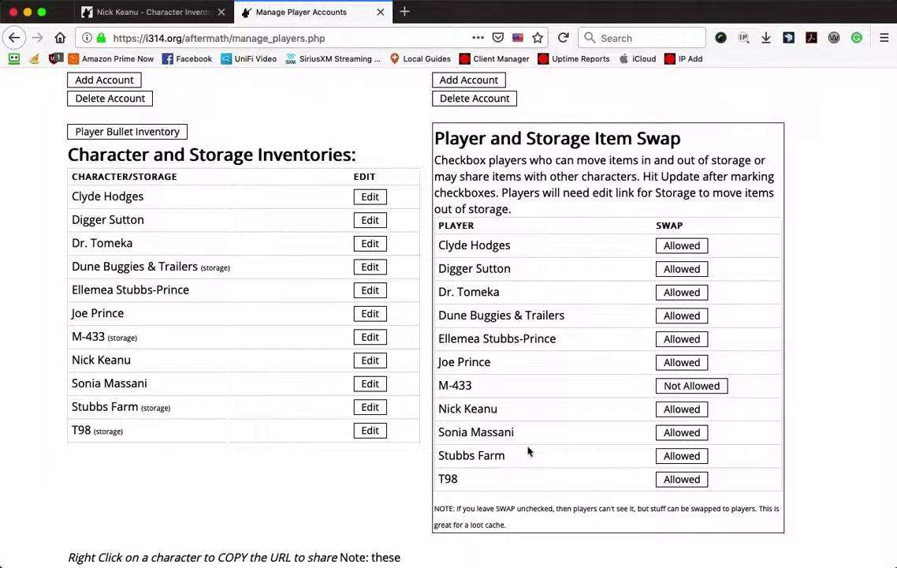
{"action": "left_click", "coordinate": [693, 392]}
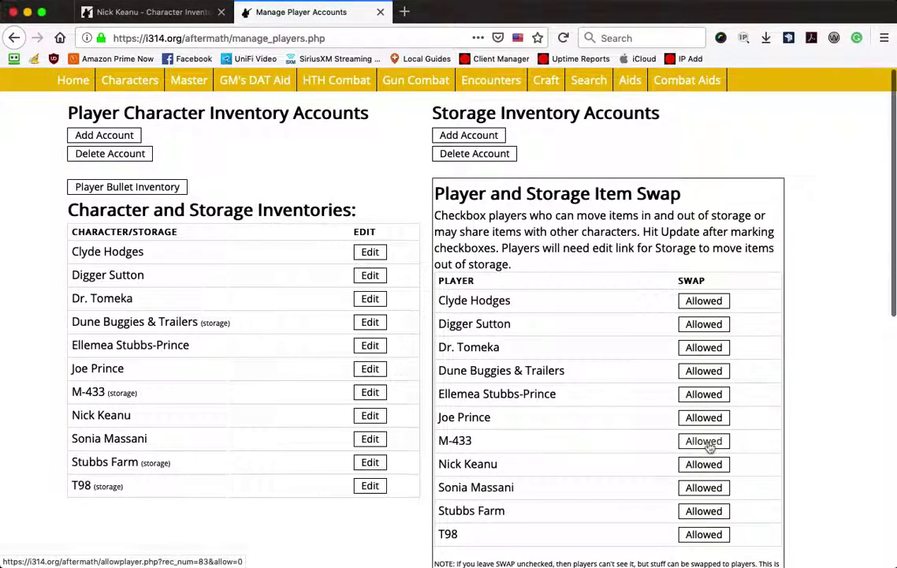
{"action": "left_click", "coordinate": [694, 442]}
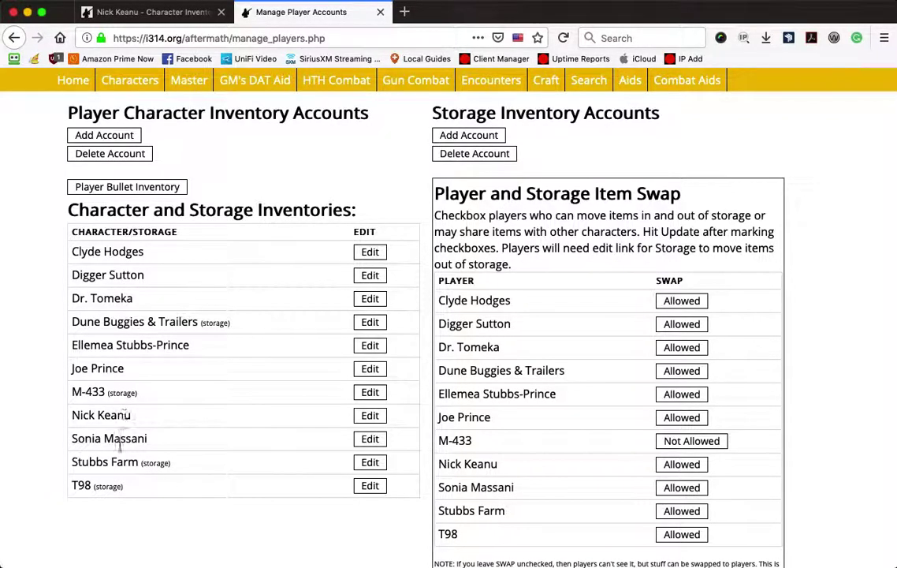
- Open the Stubbs Farm storage, review its gear, armor and crafting materials with their ENC, and return to the inventories overview
{"action": "left_click", "coordinate": [372, 462]}
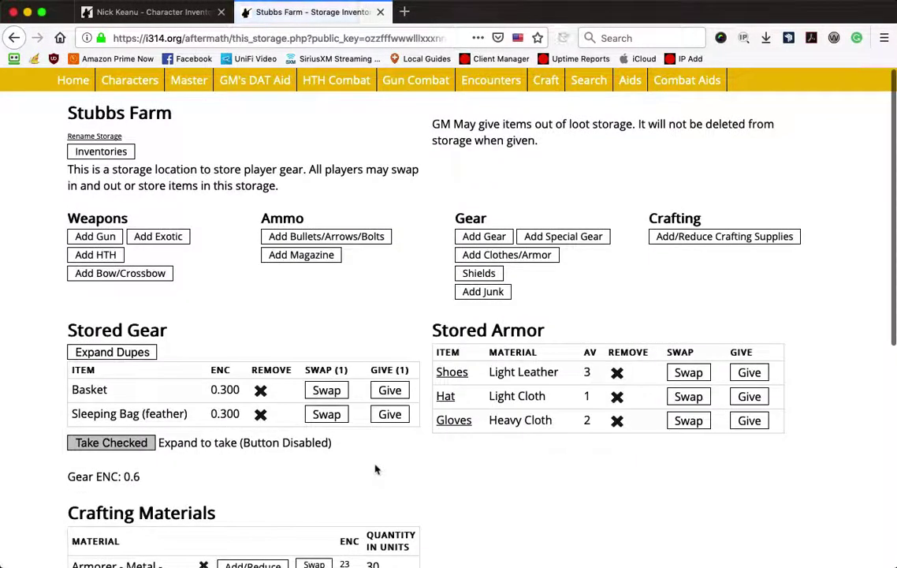
{"action": "scroll", "coordinate": [254, 309], "scroll_direction": "down", "scroll_amount": 3}
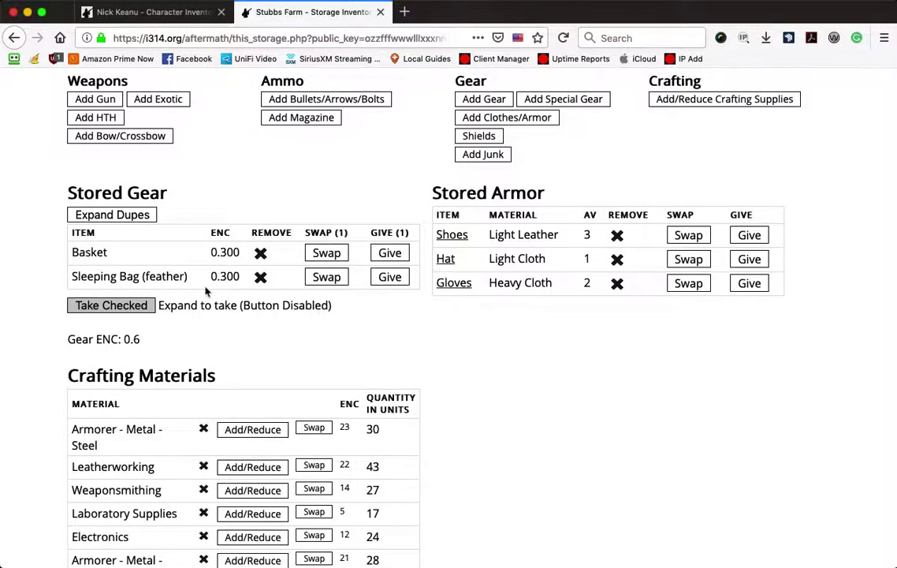
{"action": "scroll", "coordinate": [206, 292], "scroll_direction": "down", "scroll_amount": 5}
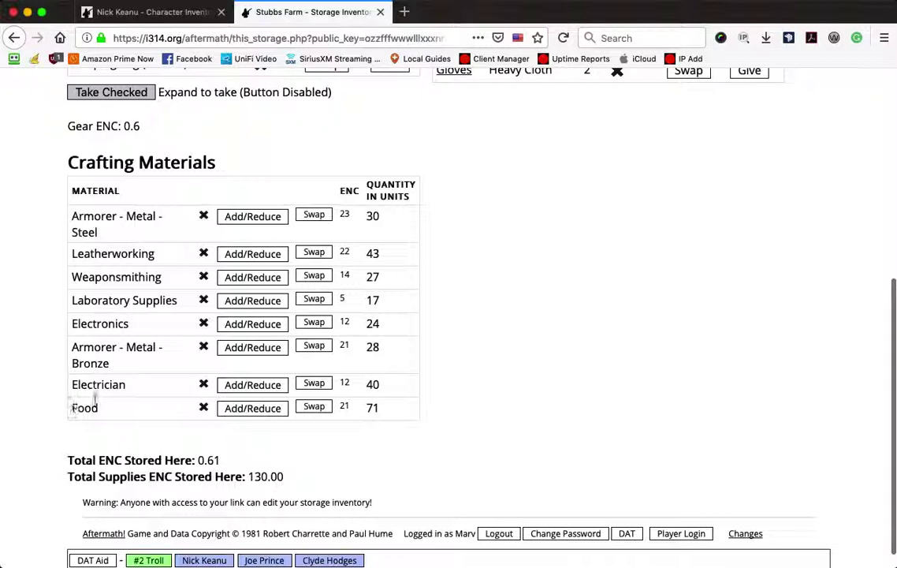
{"action": "scroll", "coordinate": [189, 307], "scroll_direction": "down", "scroll_amount": 1}
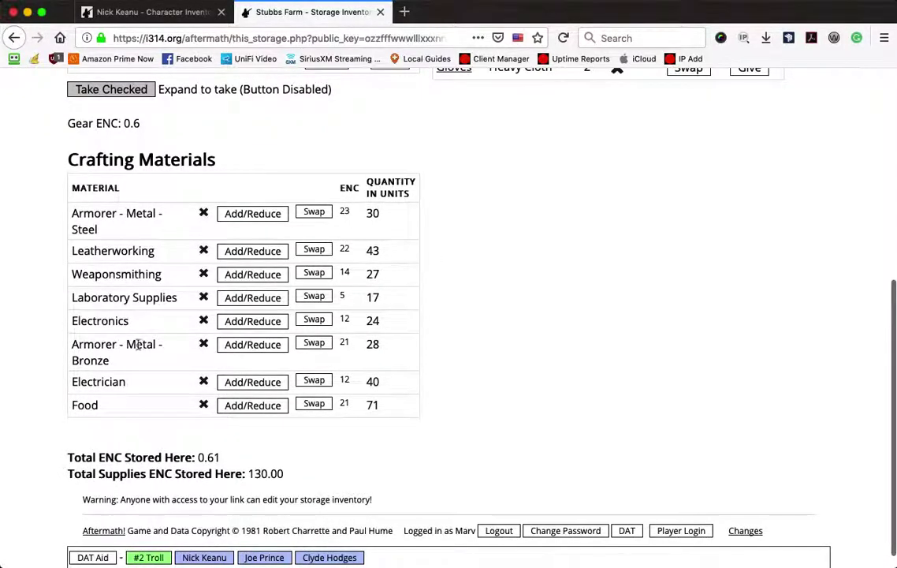
{"action": "scroll", "coordinate": [139, 344], "scroll_direction": "up", "scroll_amount": 3}
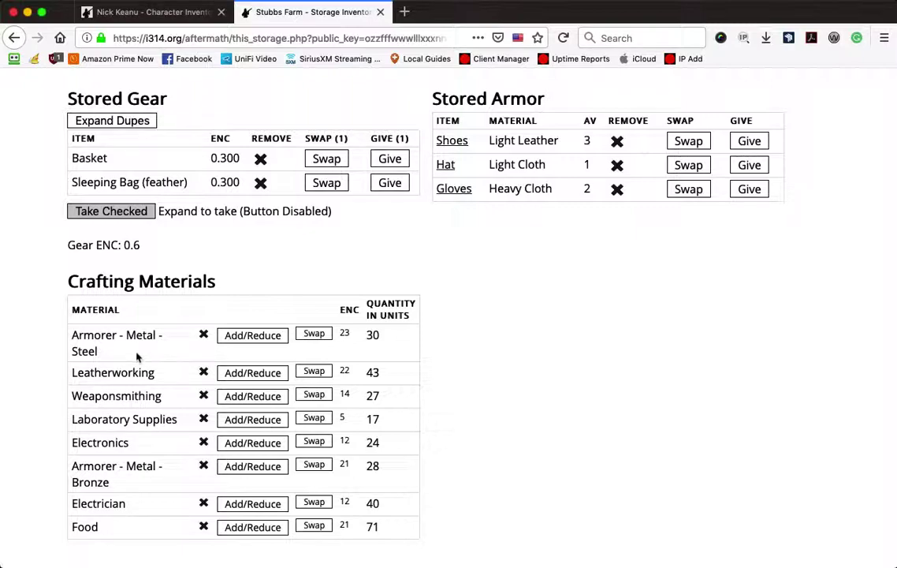
{"action": "scroll", "coordinate": [137, 357], "scroll_direction": "up", "scroll_amount": 4}
{"action": "scroll", "coordinate": [136, 355], "scroll_direction": "down", "scroll_amount": 5}
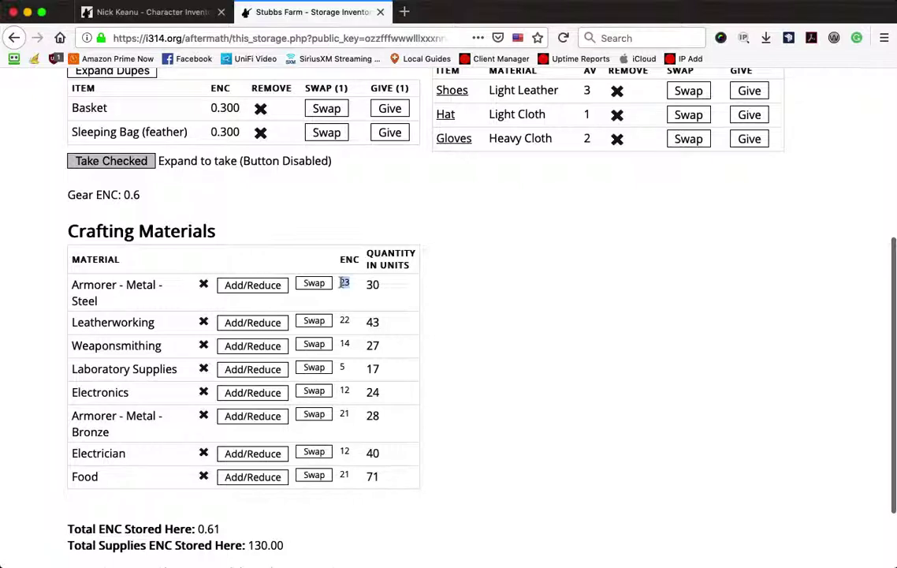
{"action": "scroll", "coordinate": [339, 389], "scroll_direction": "up", "scroll_amount": 6}
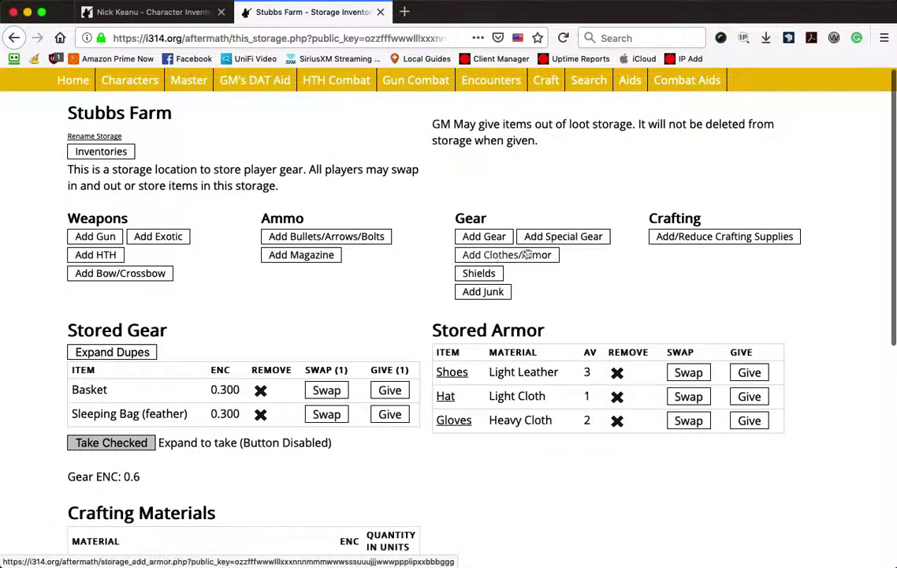
{"action": "left_click", "coordinate": [95, 151]}
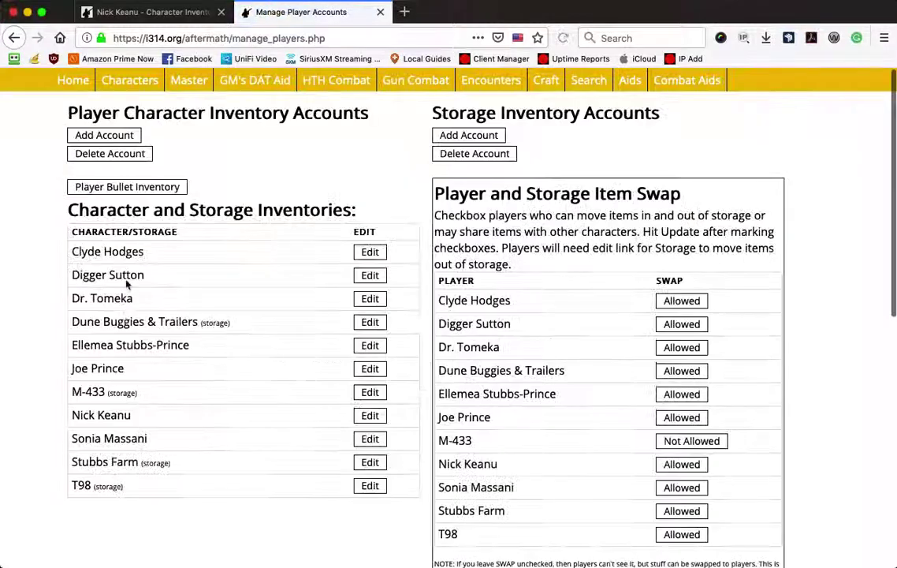
- Open the Dune Buggies & Trailers storage and examine its contents, supplies ENC and remaining capacity
{"action": "left_click", "coordinate": [370, 325]}
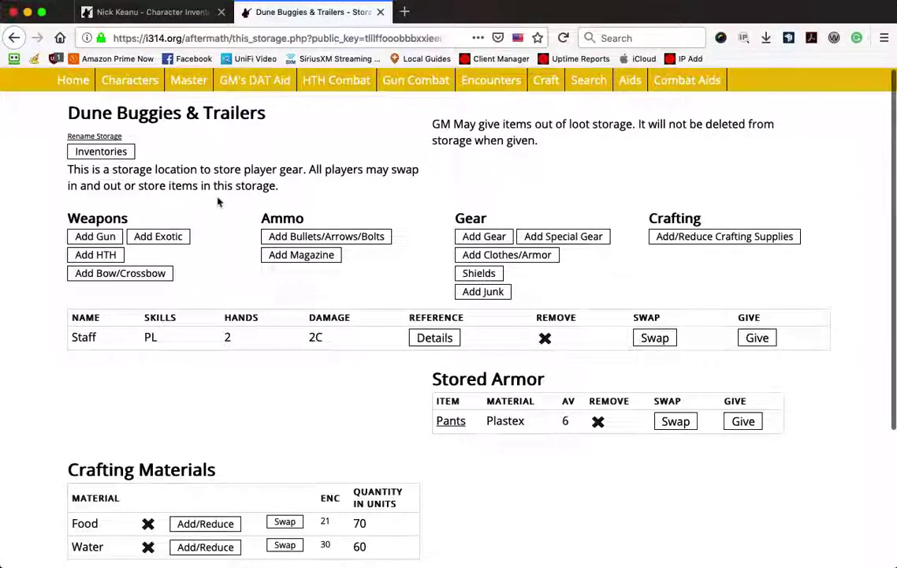
{"action": "scroll", "coordinate": [220, 201], "scroll_direction": "down", "scroll_amount": 5}
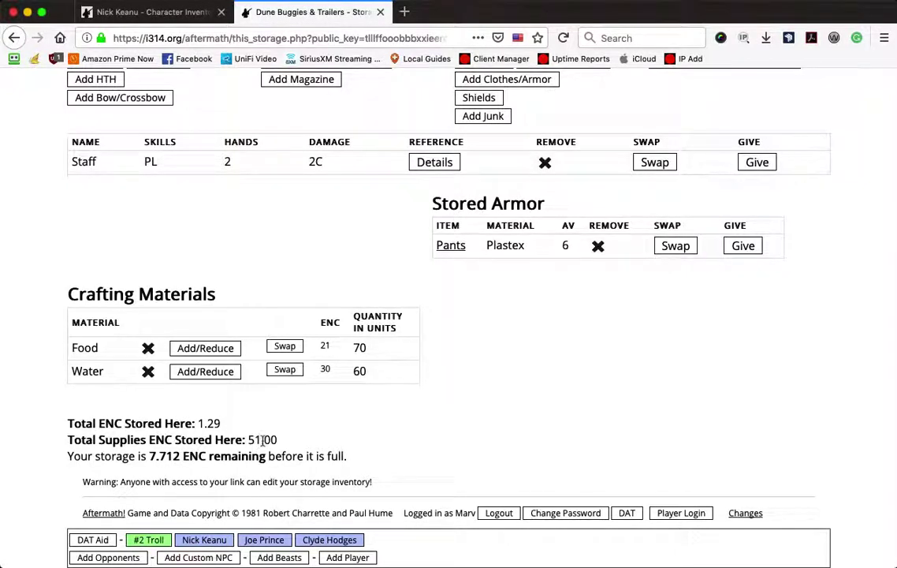
{"action": "scroll", "coordinate": [263, 441], "scroll_direction": "up", "scroll_amount": 5}
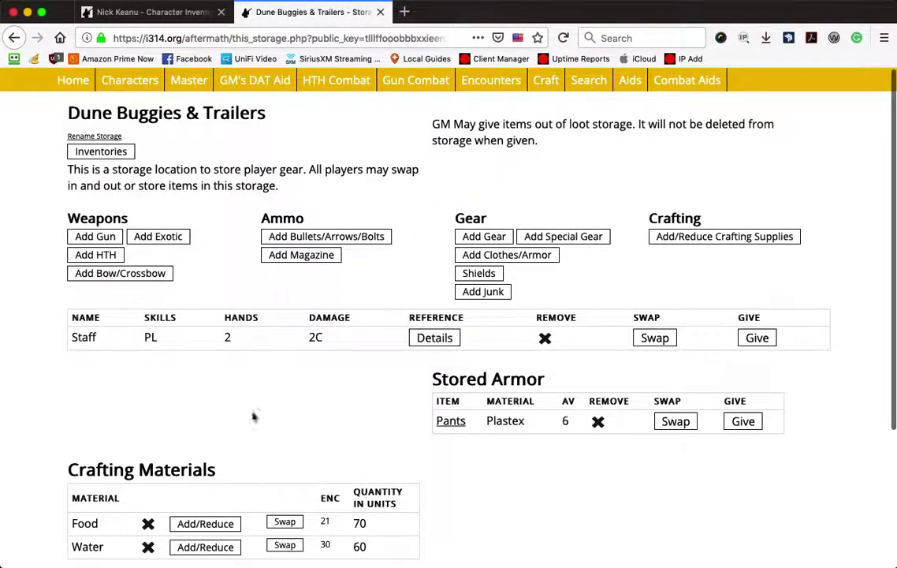
{"action": "scroll", "coordinate": [381, 410], "scroll_direction": "down", "scroll_amount": 5}
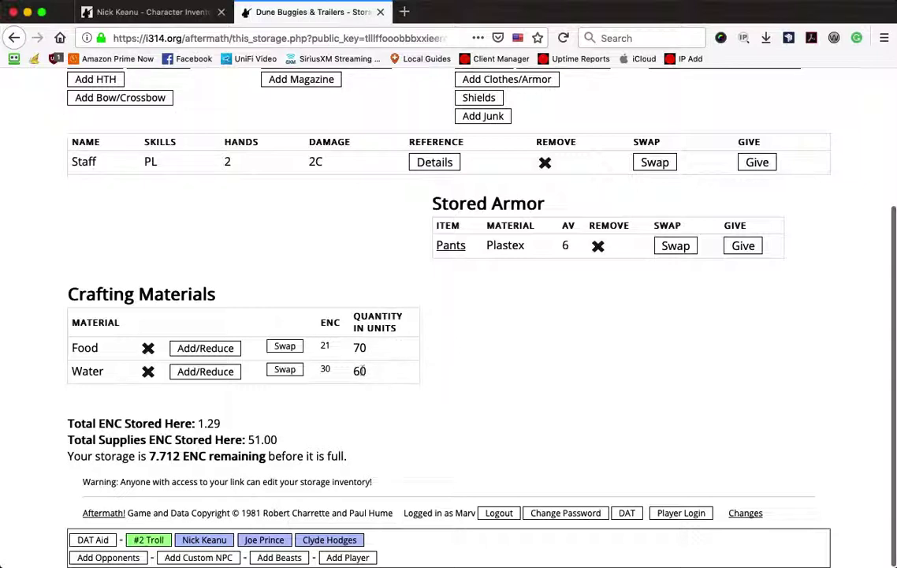
{"action": "scroll", "coordinate": [359, 345], "scroll_direction": "up", "scroll_amount": 5}
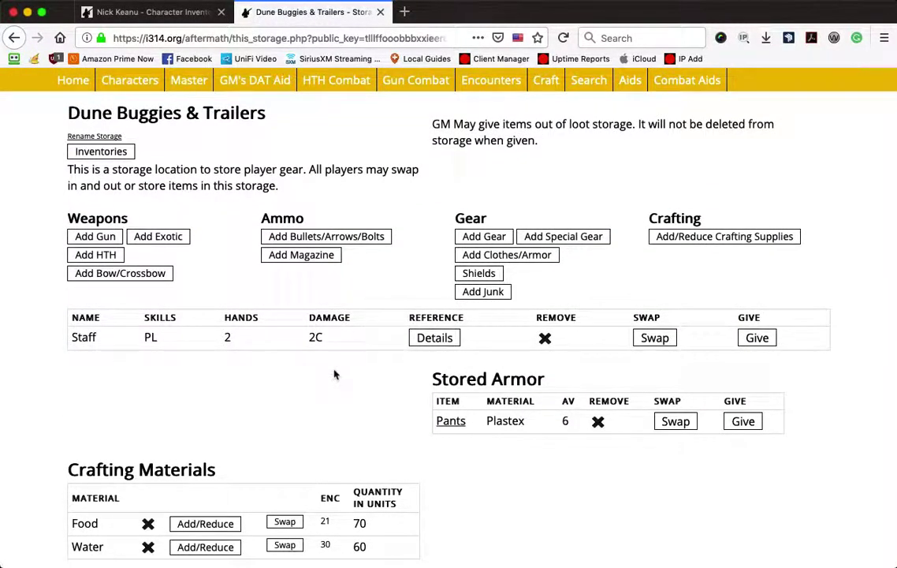
{"action": "scroll", "coordinate": [334, 376], "scroll_direction": "down", "scroll_amount": 3}
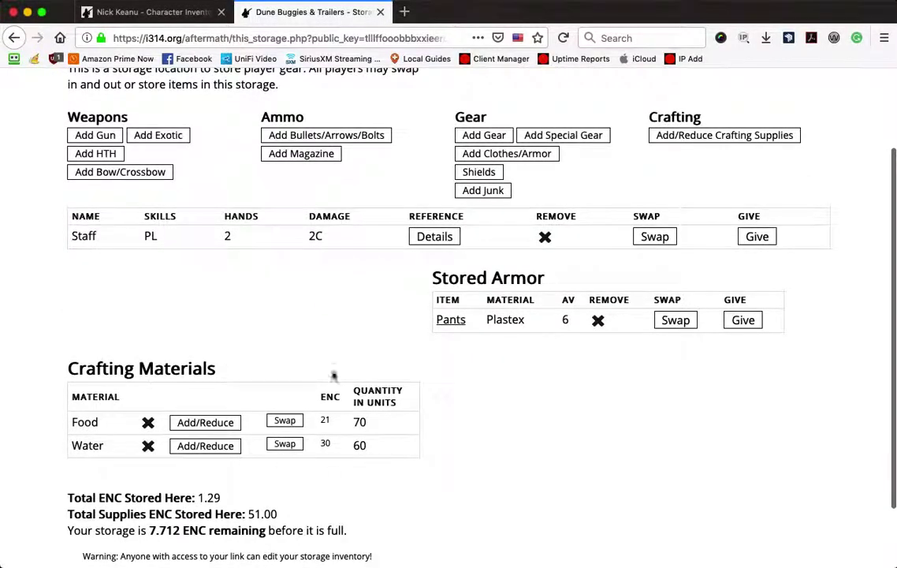
{"action": "scroll", "coordinate": [192, 354], "scroll_direction": "up", "scroll_amount": 3}
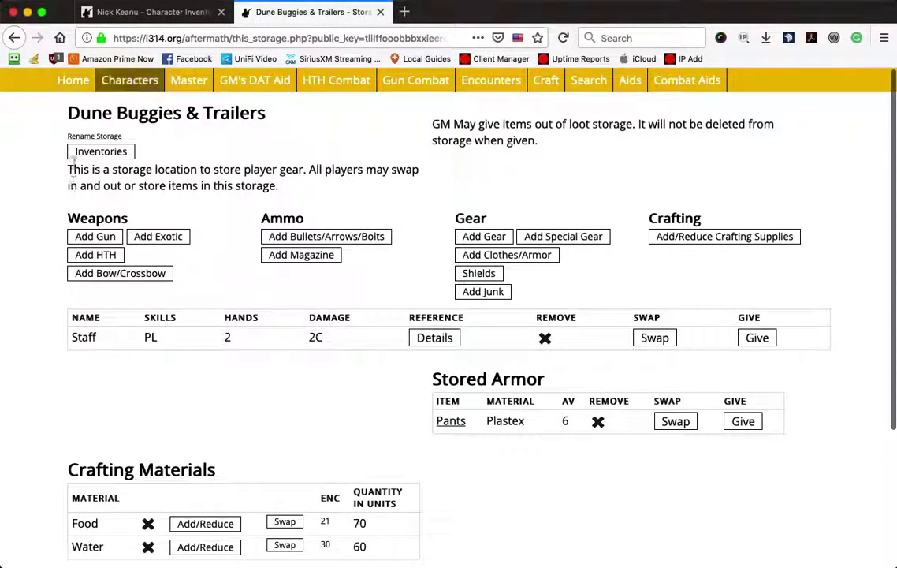
- Return from the Dune Buggies & Trailers storage to the inventories overview and open the Game Master's DAT Aid
{"action": "left_click", "coordinate": [93, 152]}
{"action": "mouse_move", "coordinate": [254, 80]}
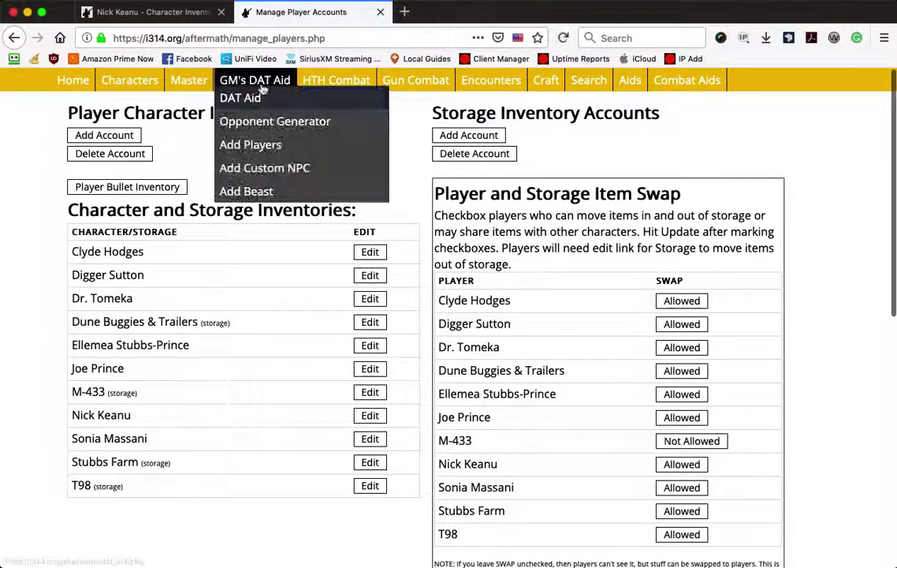
{"action": "left_click", "coordinate": [246, 97]}
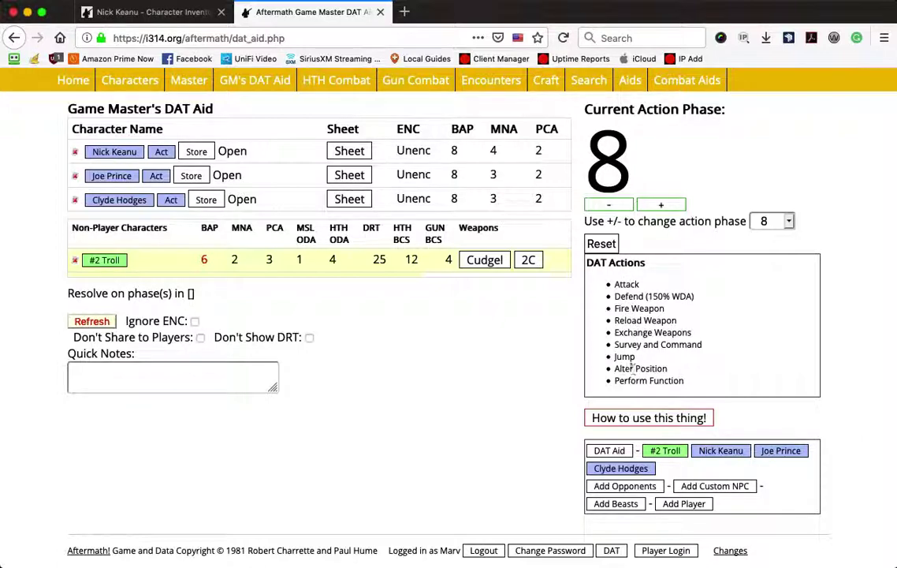
- Open the first listed player character's inventory from the DAT Aid, review its gear and armor, and return to the inventories overview
{"action": "left_click", "coordinate": [115, 151]}
{"action": "scroll", "coordinate": [359, 333], "scroll_direction": "down", "scroll_amount": 4}
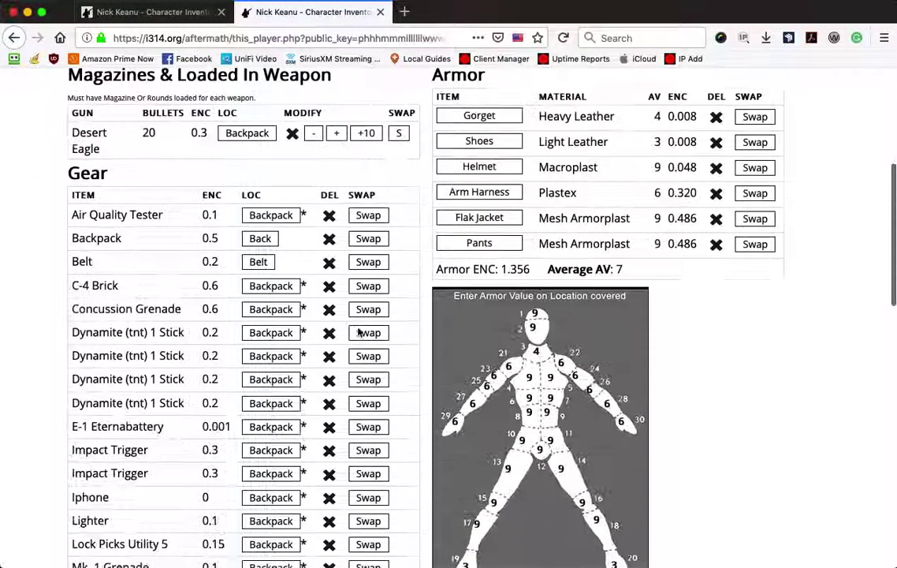
{"action": "scroll", "coordinate": [394, 331], "scroll_direction": "up", "scroll_amount": 4}
{"action": "left_click", "coordinate": [134, 135]}
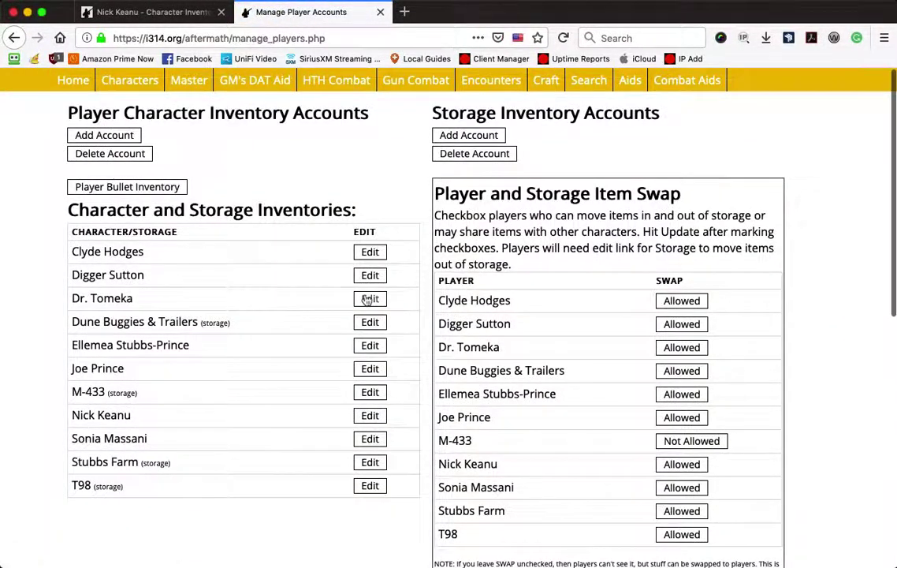
- Open the doctor character's inventory and examine the AK-47's gun details, including its accuracy, recoil and shooter movement modifiers
{"action": "left_click", "coordinate": [126, 296]}
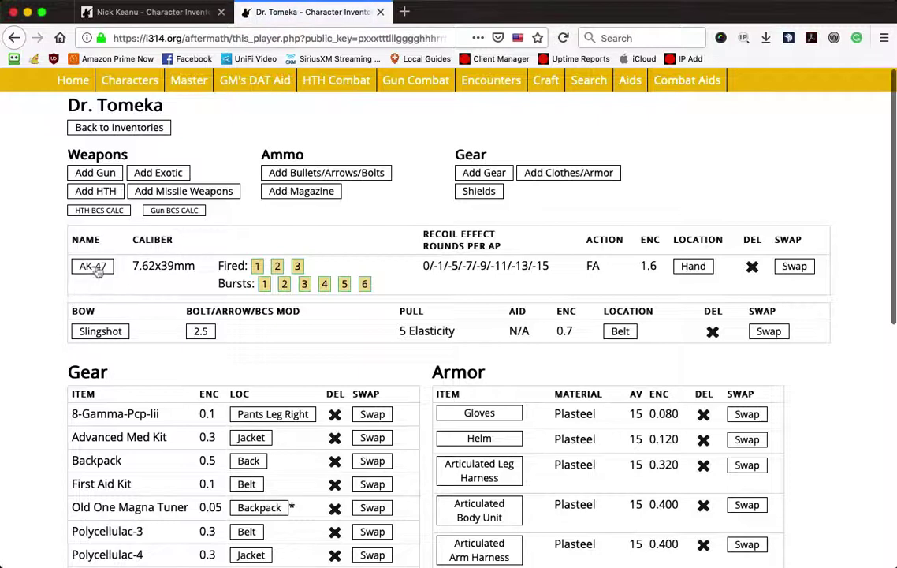
{"action": "left_click", "coordinate": [92, 269]}
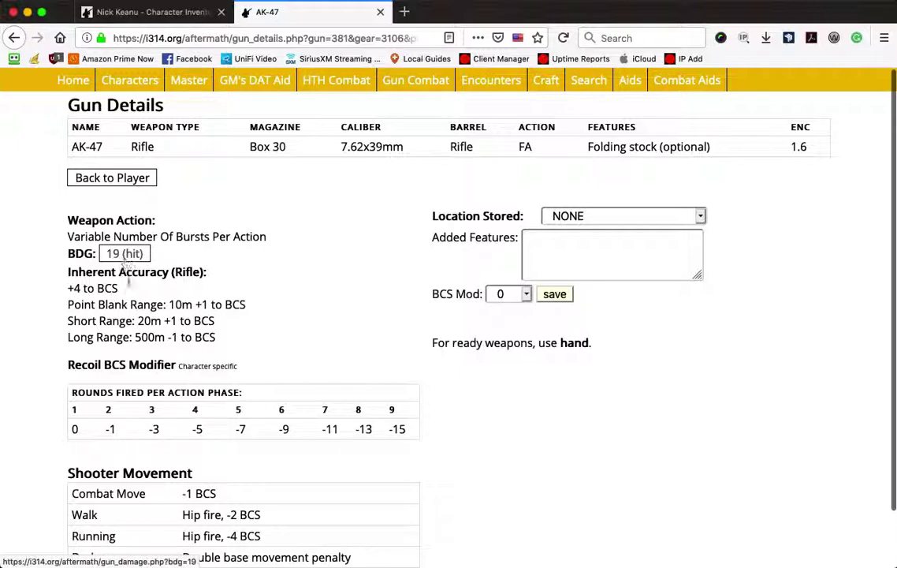
{"action": "scroll", "coordinate": [124, 288], "scroll_direction": "down", "scroll_amount": 1}
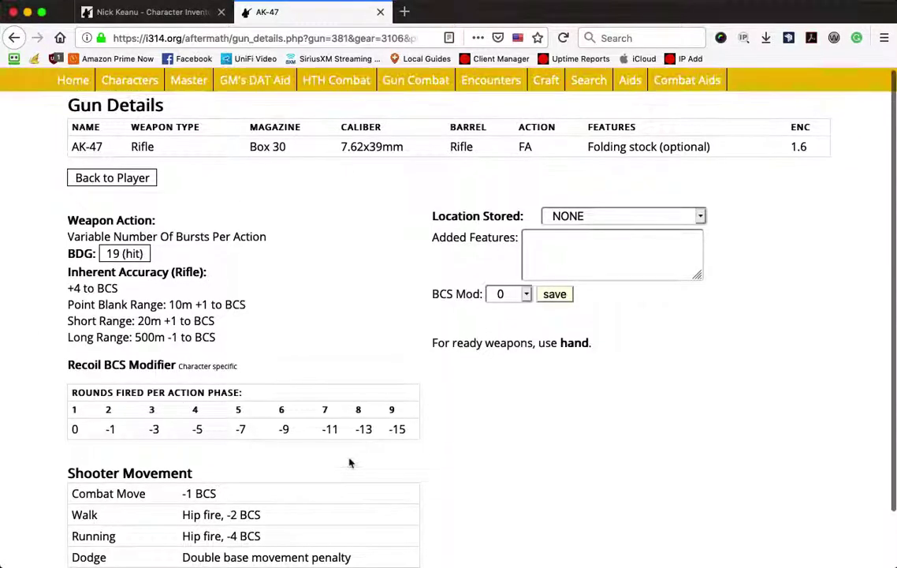
{"action": "scroll", "coordinate": [351, 461], "scroll_direction": "up", "scroll_amount": 1}
- Set the AK-47's stored location to Slung and save the gun details
{"action": "left_click", "coordinate": [629, 221]}
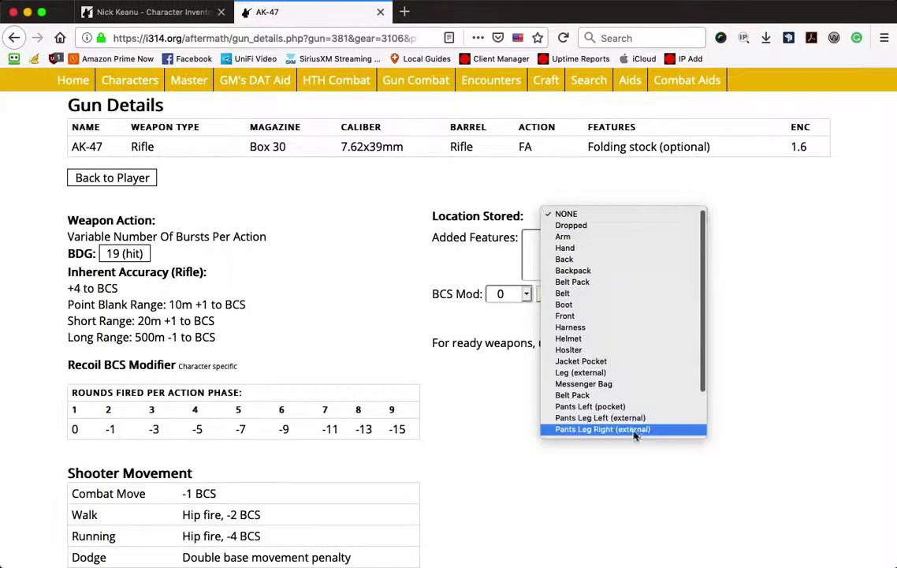
{"action": "scroll", "coordinate": [572, 404], "scroll_direction": "down", "scroll_amount": 2}
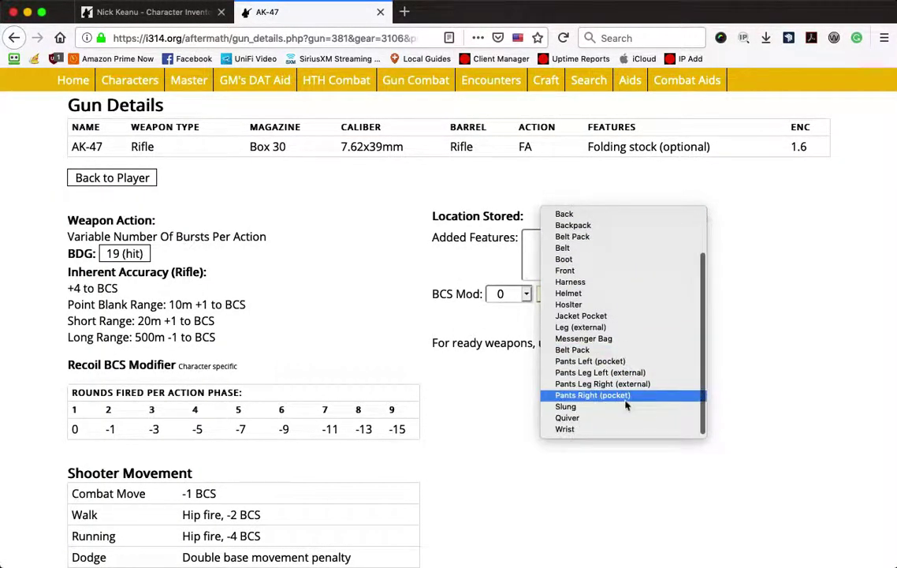
{"action": "left_click", "coordinate": [616, 408]}
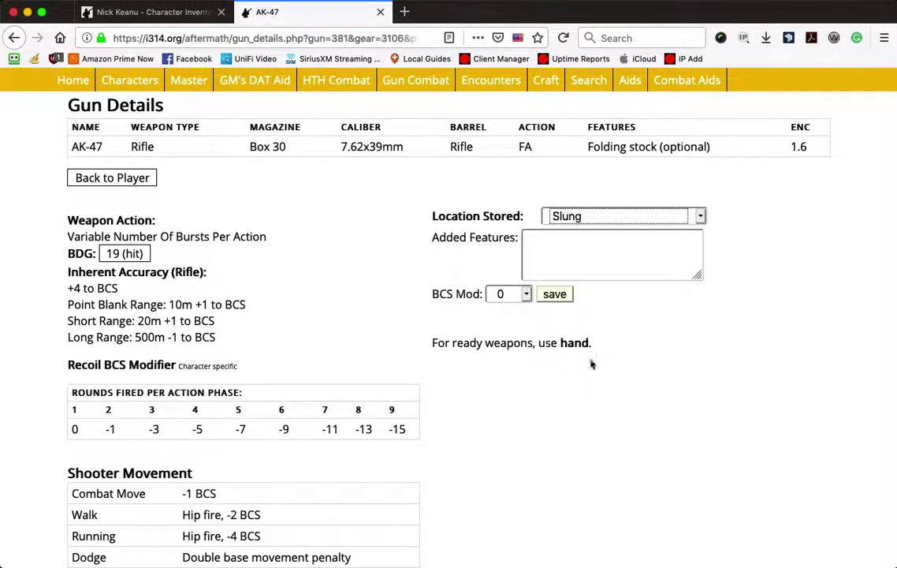
{"action": "left_click", "coordinate": [557, 297]}
- Enter "Scope" as an added feature of the AK-47 and return to the character's inventory
{"action": "left_click", "coordinate": [537, 239]}
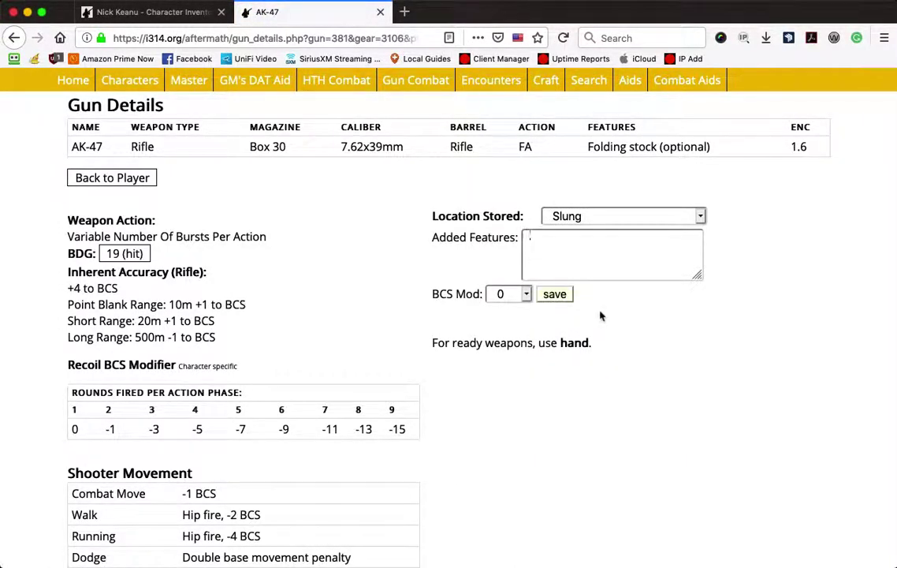
{"action": "type", "text": "Scope"}
{"action": "left_click", "coordinate": [115, 177]}
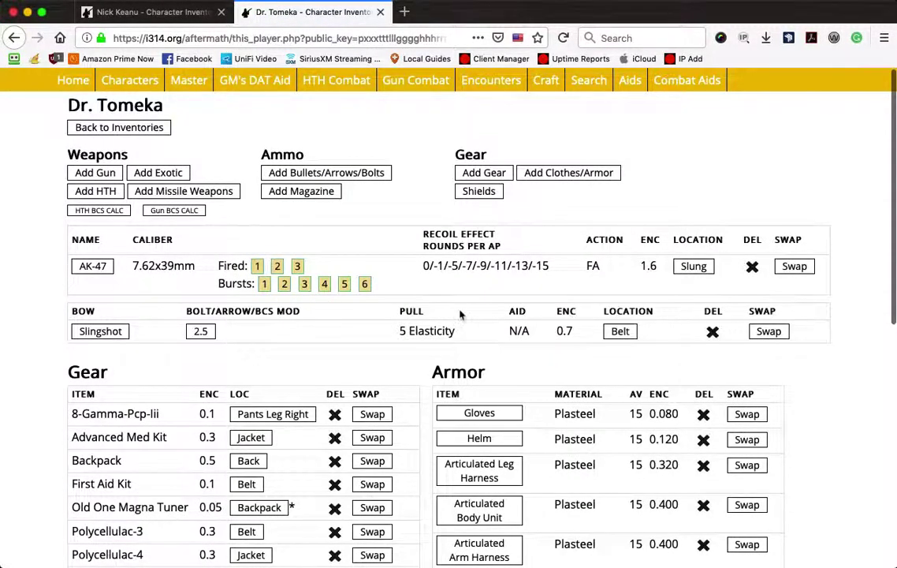
- Examine the slingshot's bow details with its strength, range and arrow modifiers, and go to the Aftermath main menu
{"action": "left_click", "coordinate": [101, 332]}
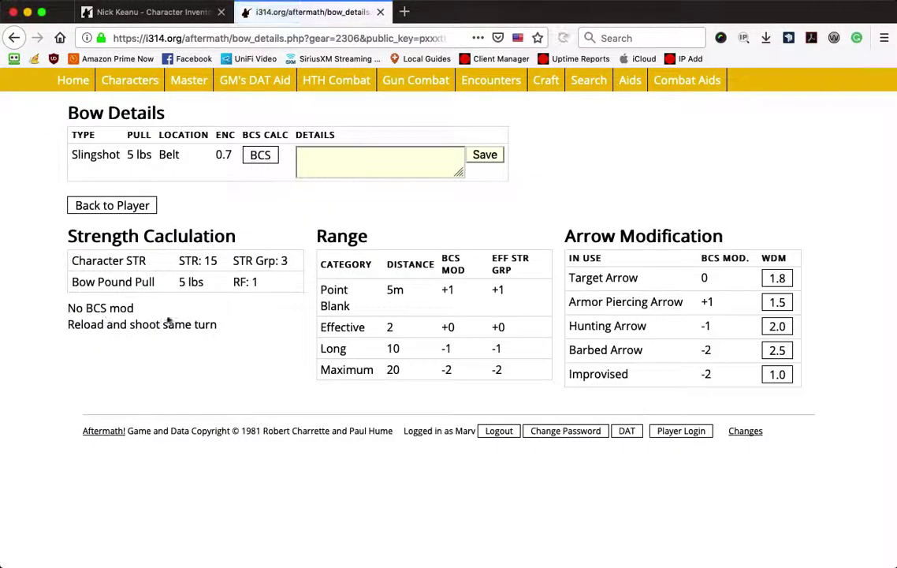
{"action": "mouse_move", "coordinate": [71, 80]}
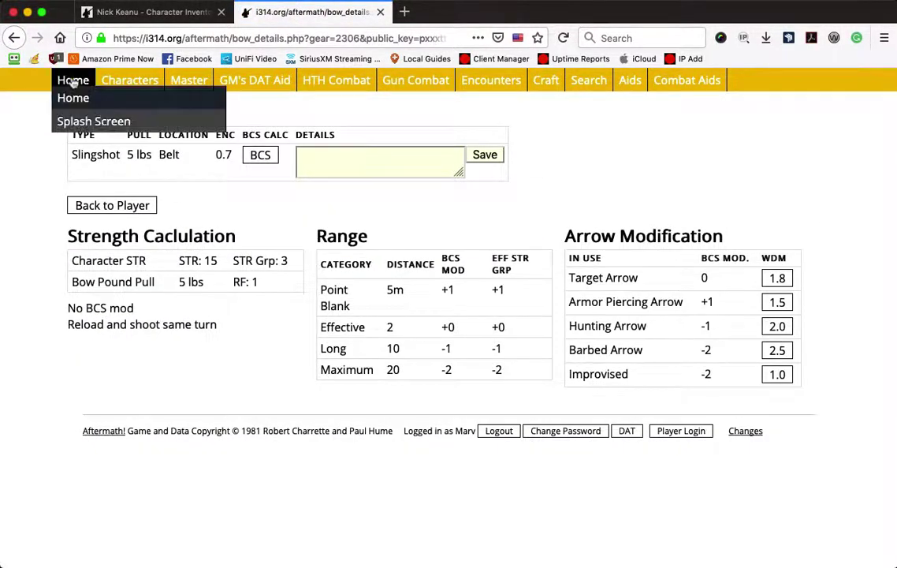
{"action": "left_click", "coordinate": [71, 98]}
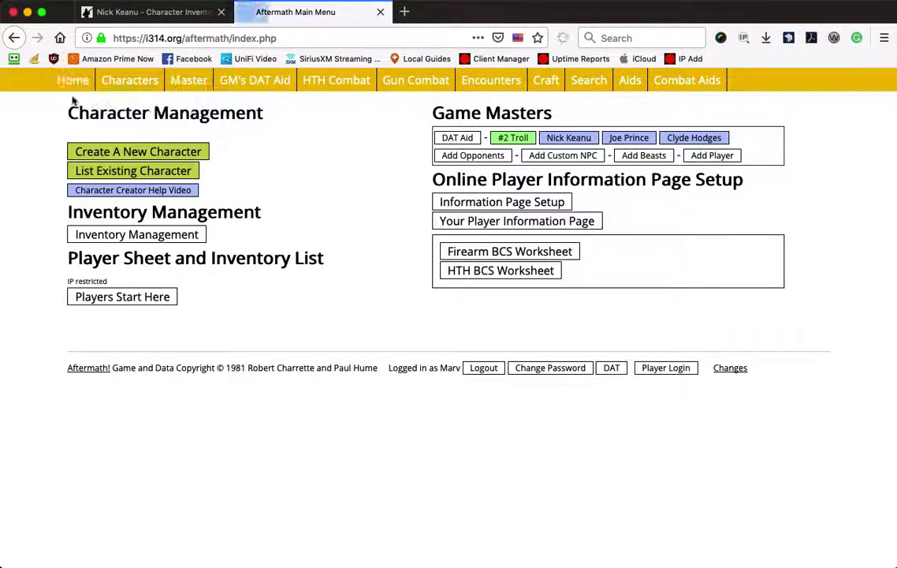
- Open the site's splash screen and highlight the contact e-mail address for questions or problems
{"action": "mouse_move", "coordinate": [72, 85]}
{"action": "left_click", "coordinate": [88, 120]}
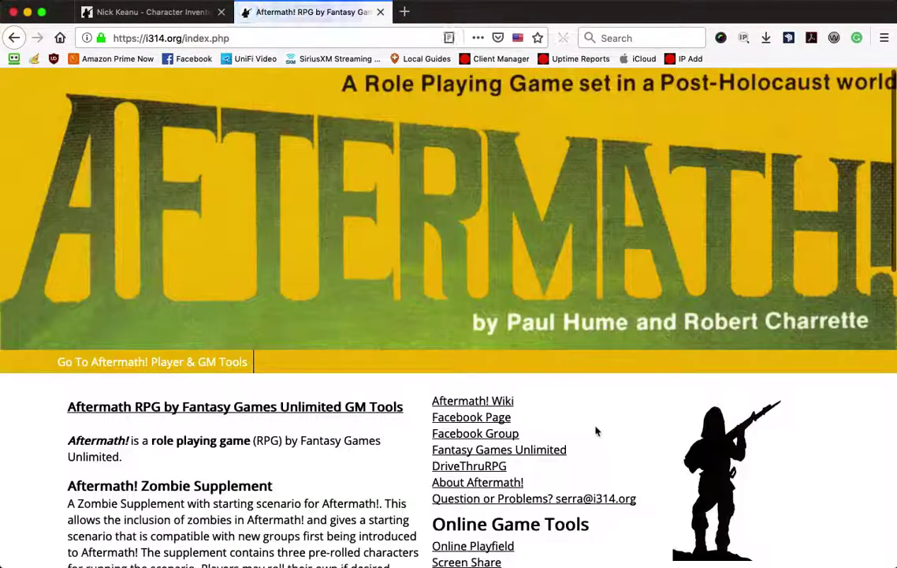
{"action": "left_click_drag", "start_coordinate": [647, 509], "coordinate": [556, 500]}
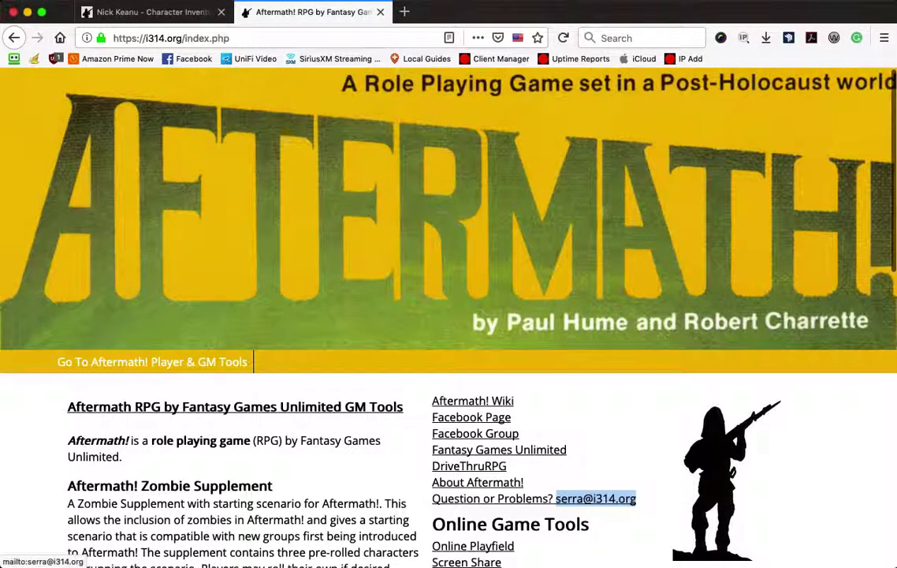